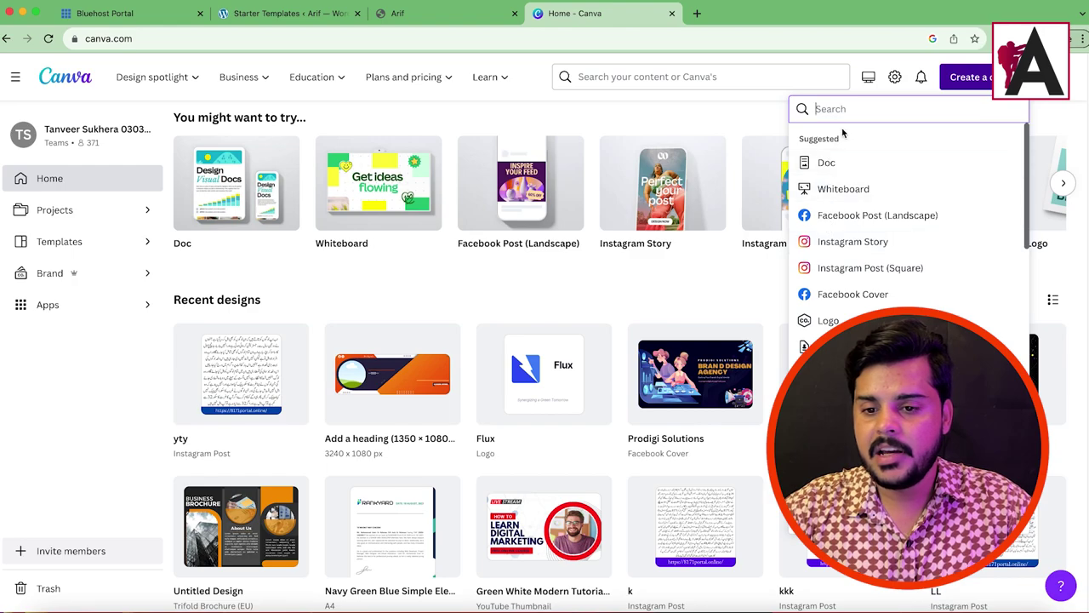
# - Create a new Logo design and search its templates for "resturant"
pyautogui.write('logo')
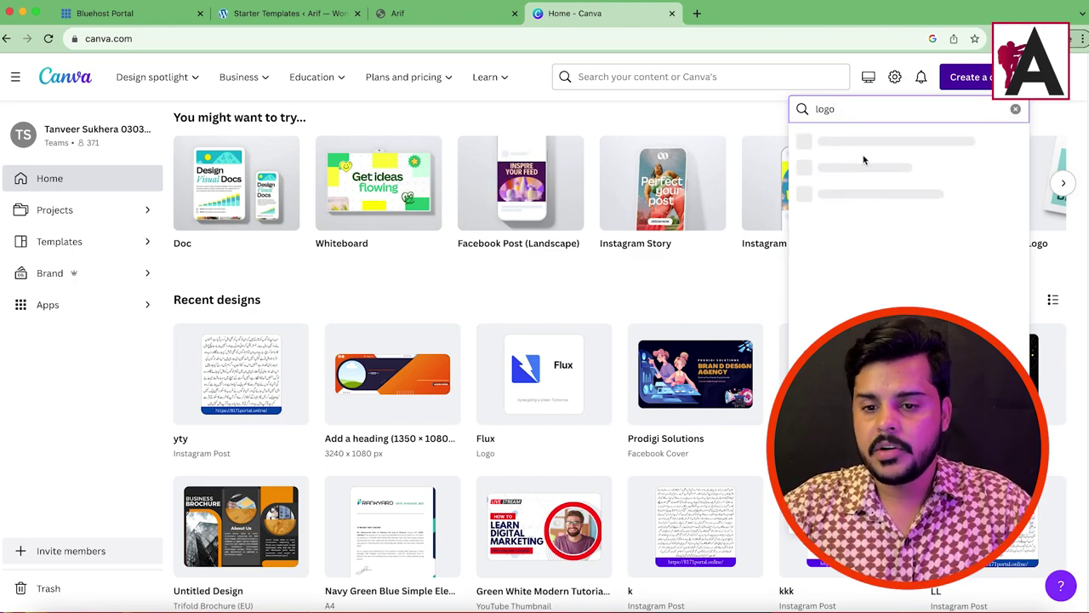
pyautogui.click(842, 140)
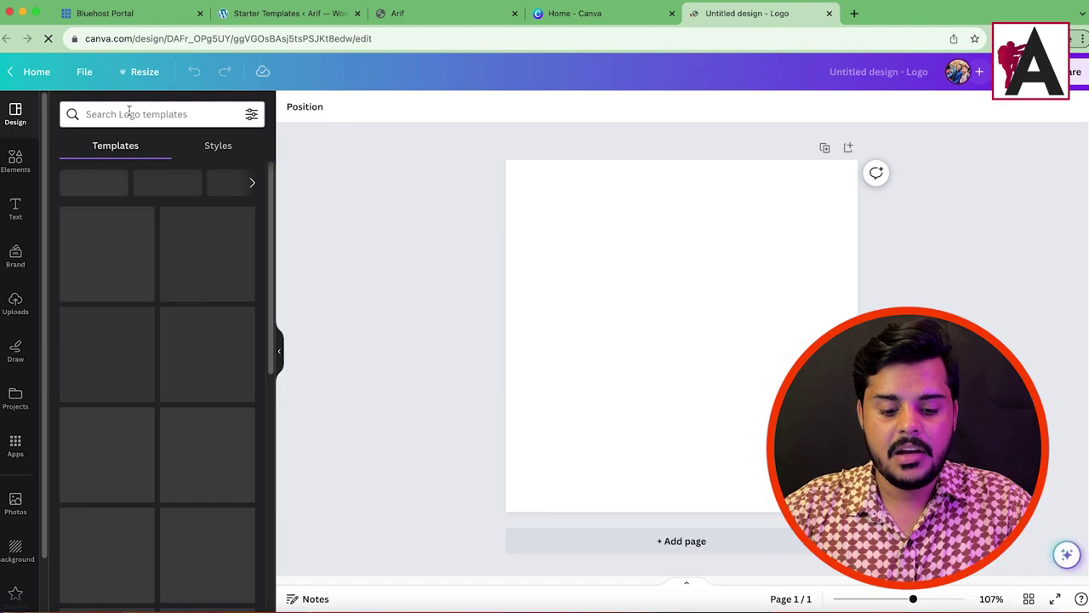
pyautogui.click(136, 113)
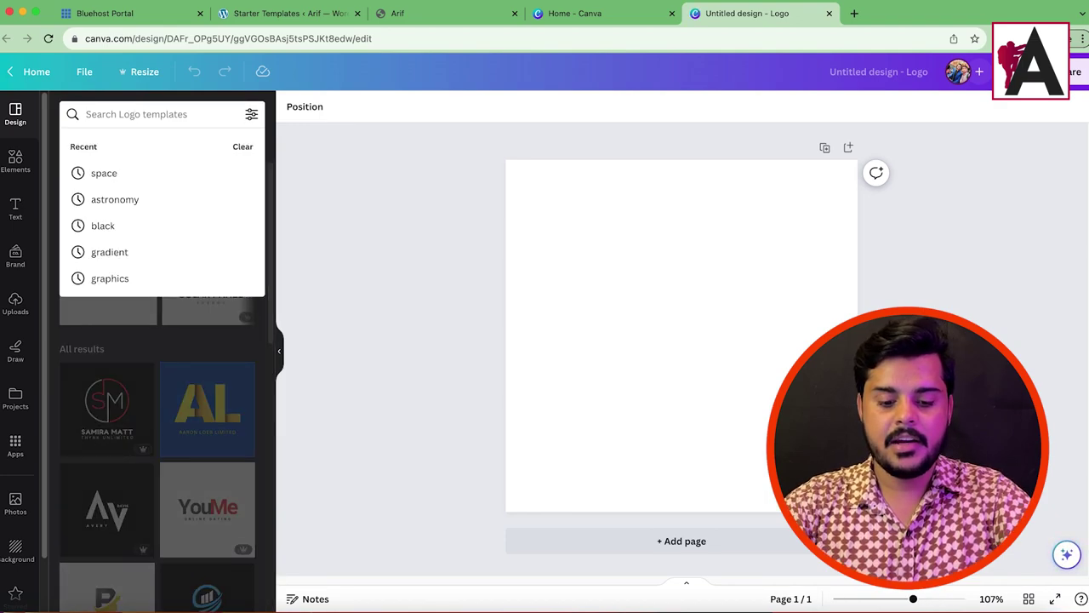
pyautogui.write('rerst')
pyautogui.press('BackSpace')
pyautogui.write('s')
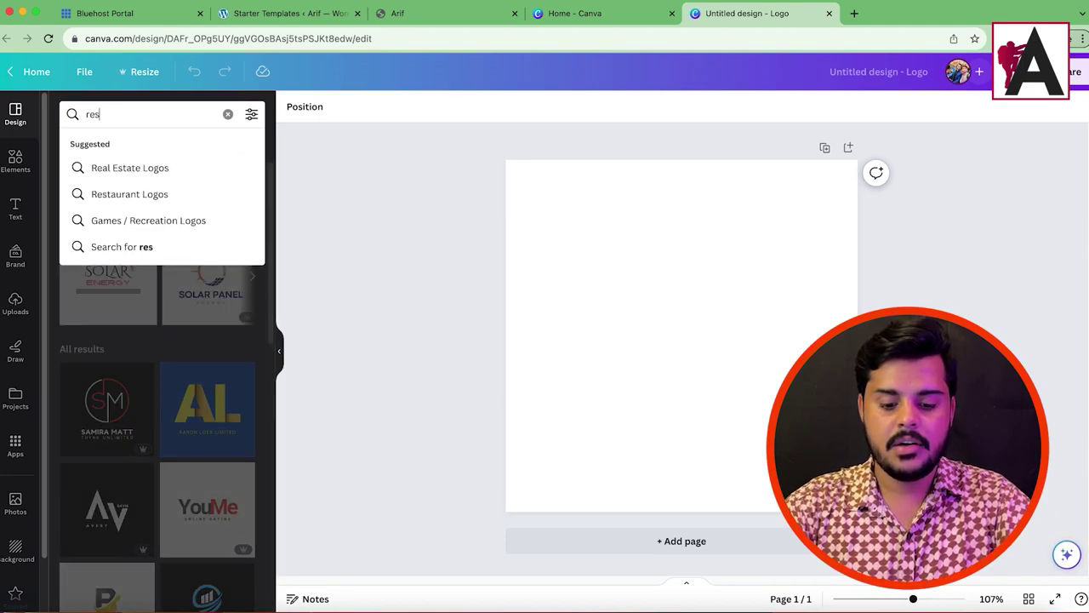
pyautogui.write('tru')
pyautogui.press('BackSpace')
pyautogui.write('restu')
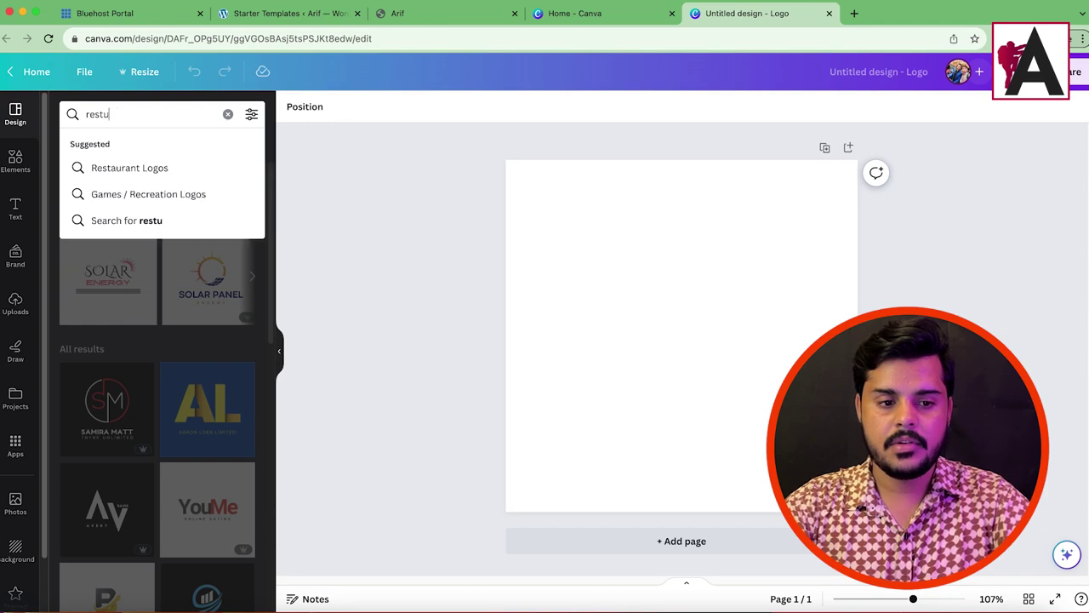
pyautogui.write('rant')
pyautogui.press('Return')
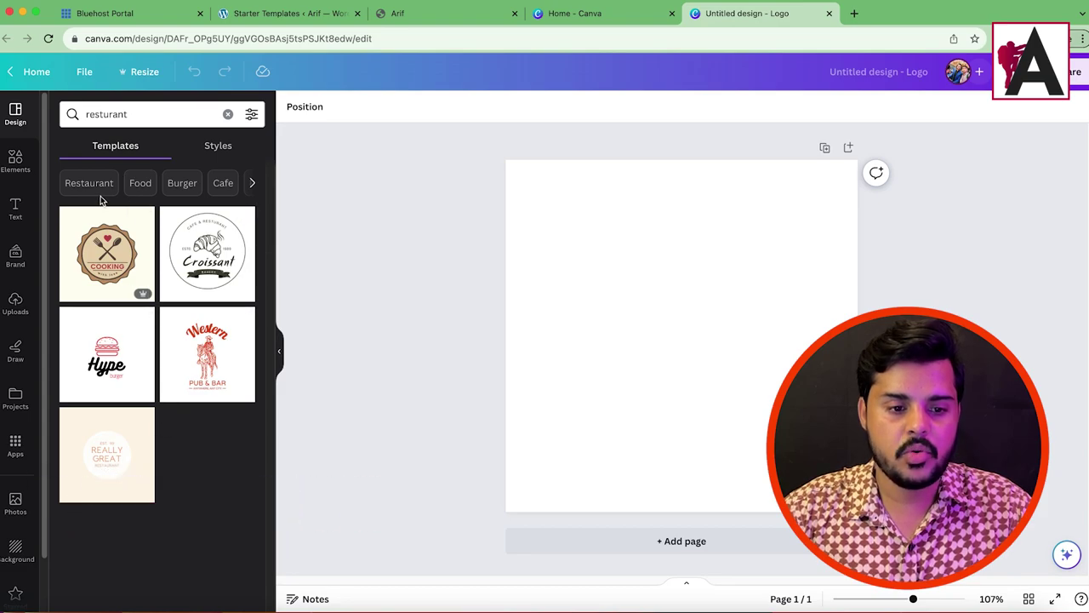
# - Search the logo templates for "food" instead and look through the first results
pyautogui.doubleClick(141, 114)
pyautogui.write('food')
pyautogui.press('Return')
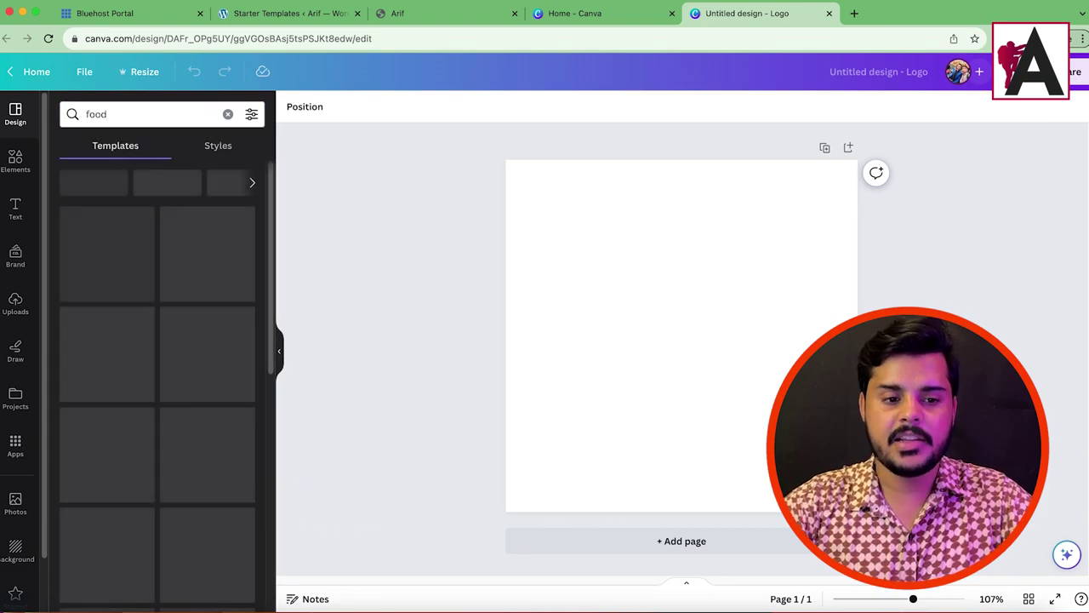
pyautogui.scroll(-5, 157, 383)
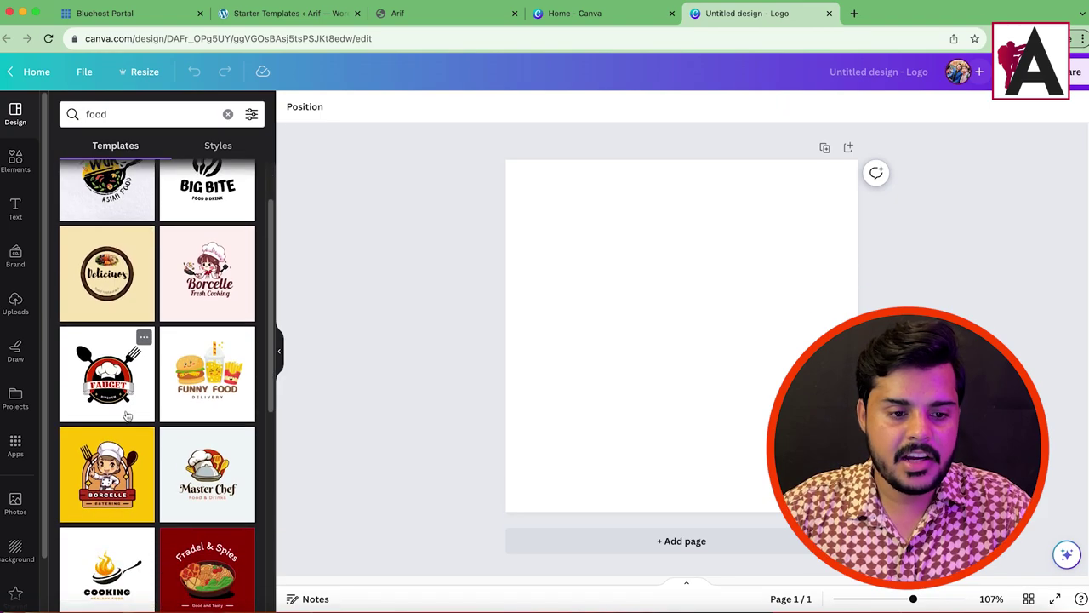
pyautogui.scroll(5, 158, 383)
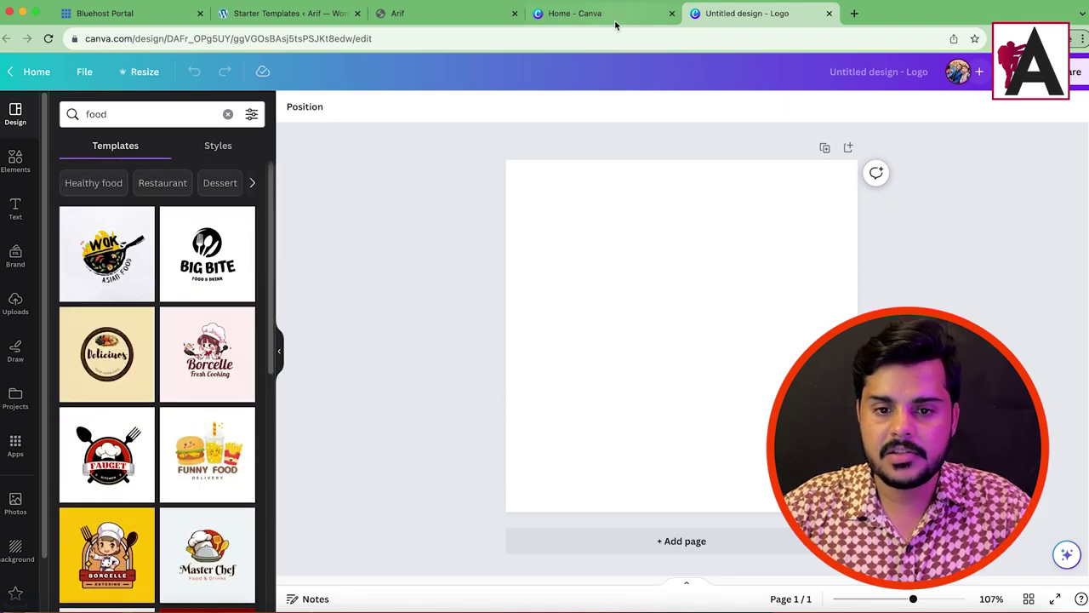
# - Move the restaurant website's browser tab beside the logo design's tab and return to the logo design
pyautogui.click(596, 13)
pyautogui.click(420, 14)
pyautogui.moveTo(420, 14); pyautogui.dragTo(535, 13)
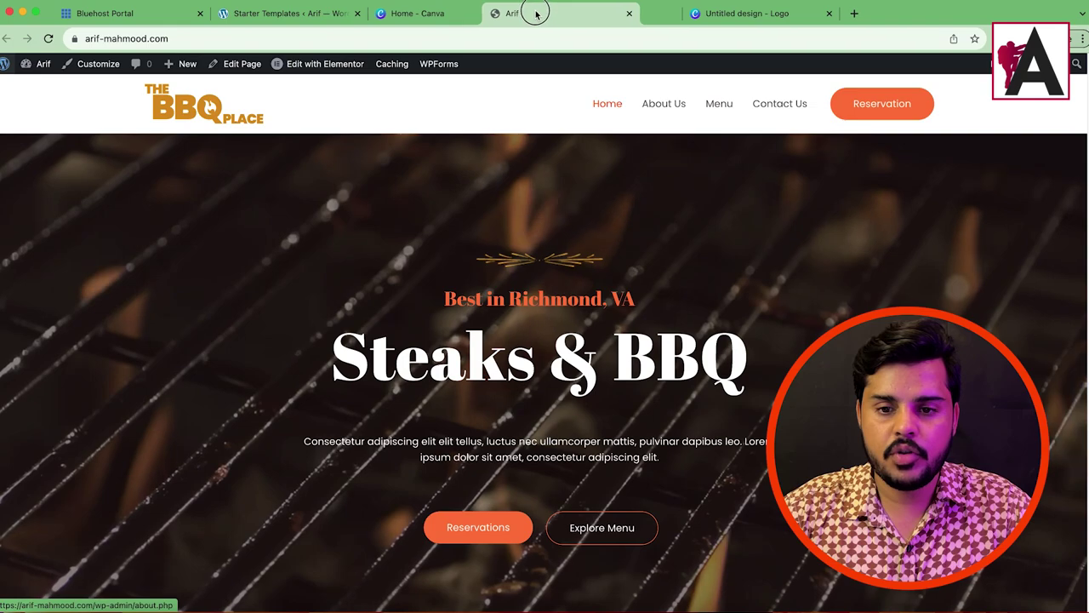
pyautogui.click(744, 13)
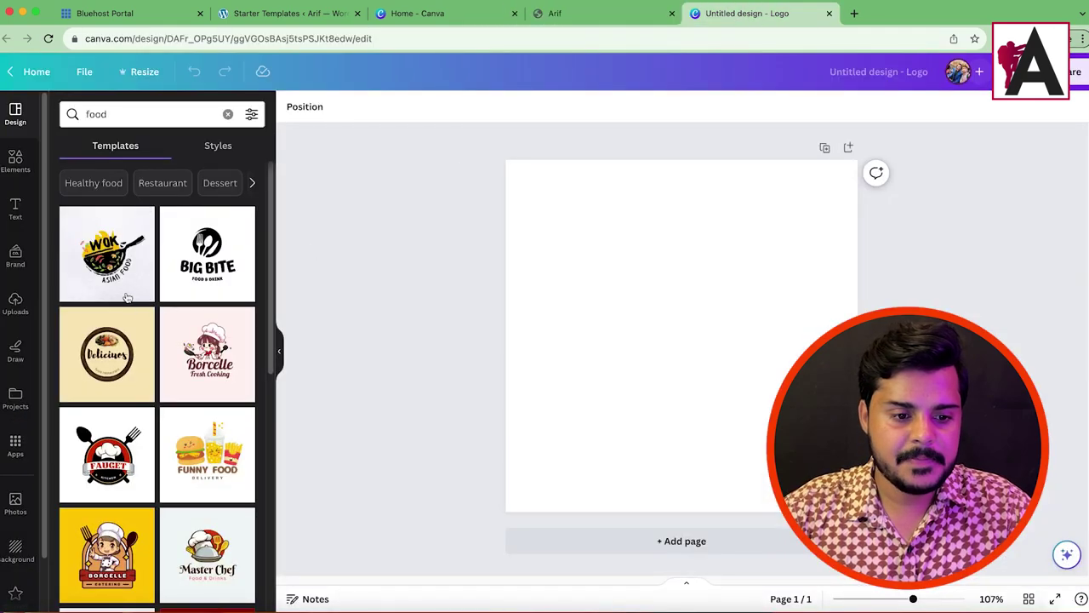
# - Browse the food logo templates and apply the Wok Asian Food Logo to the page
pyautogui.scroll(-2, 127, 306)
pyautogui.scroll(2, 114, 357)
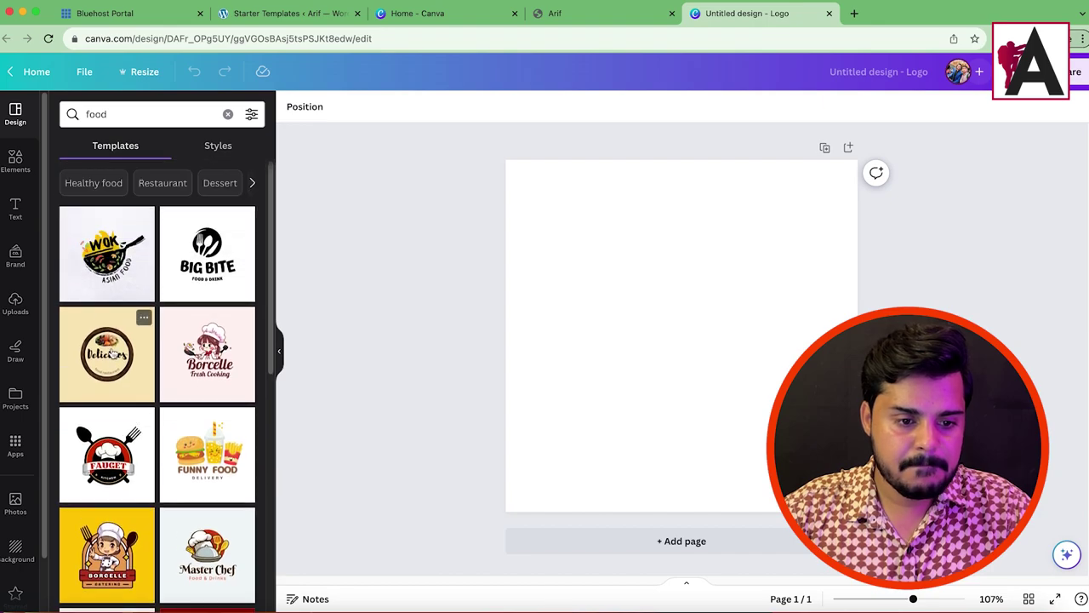
pyautogui.scroll(-5, 128, 357)
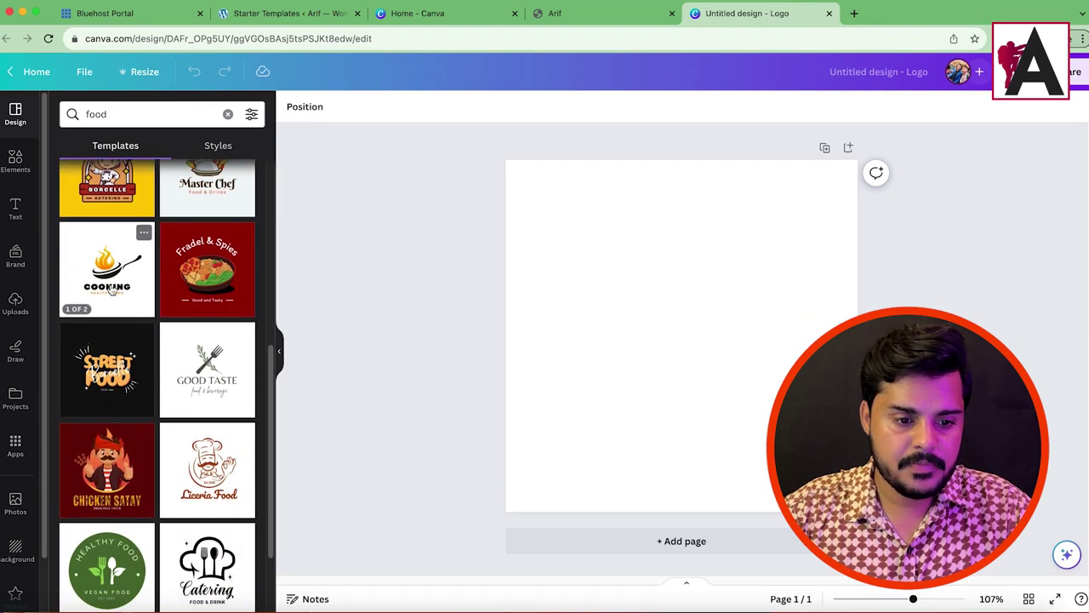
pyautogui.scroll(-5, 115, 357)
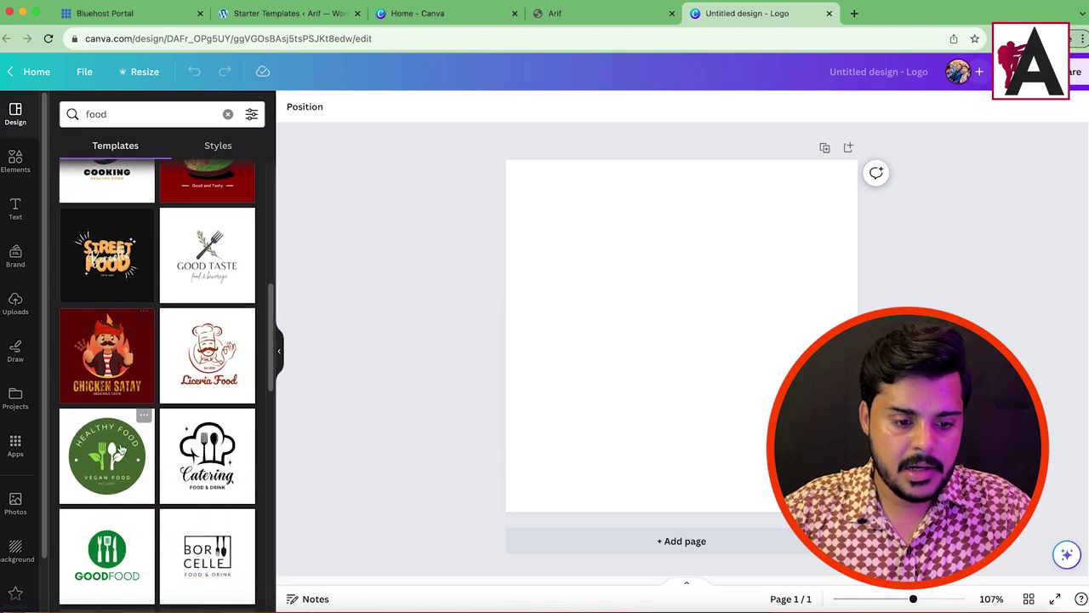
pyautogui.scroll(-5, 113, 461)
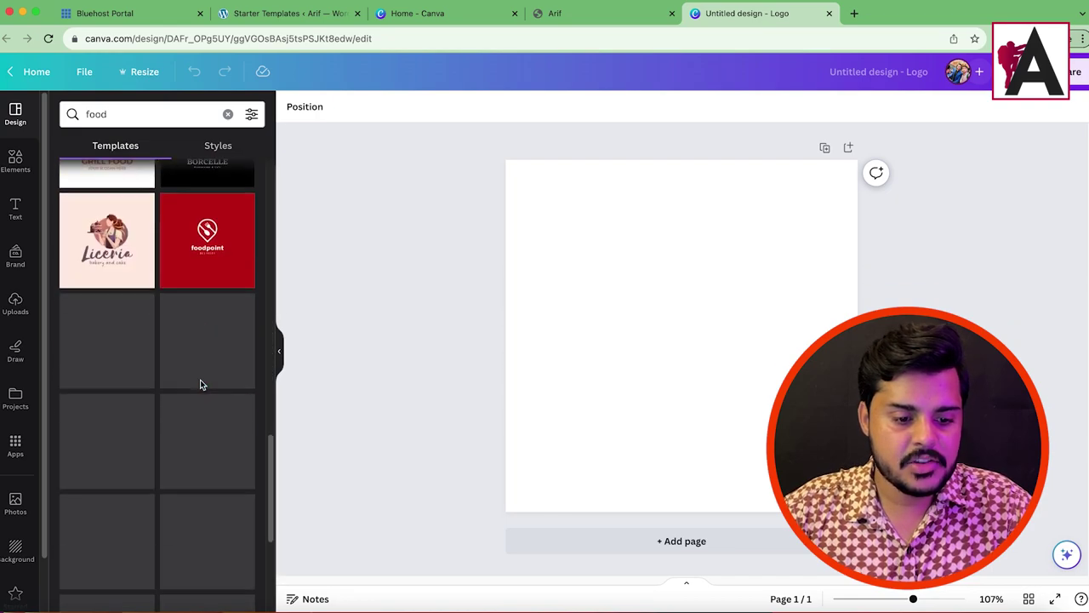
pyautogui.scroll(-5, 149, 383)
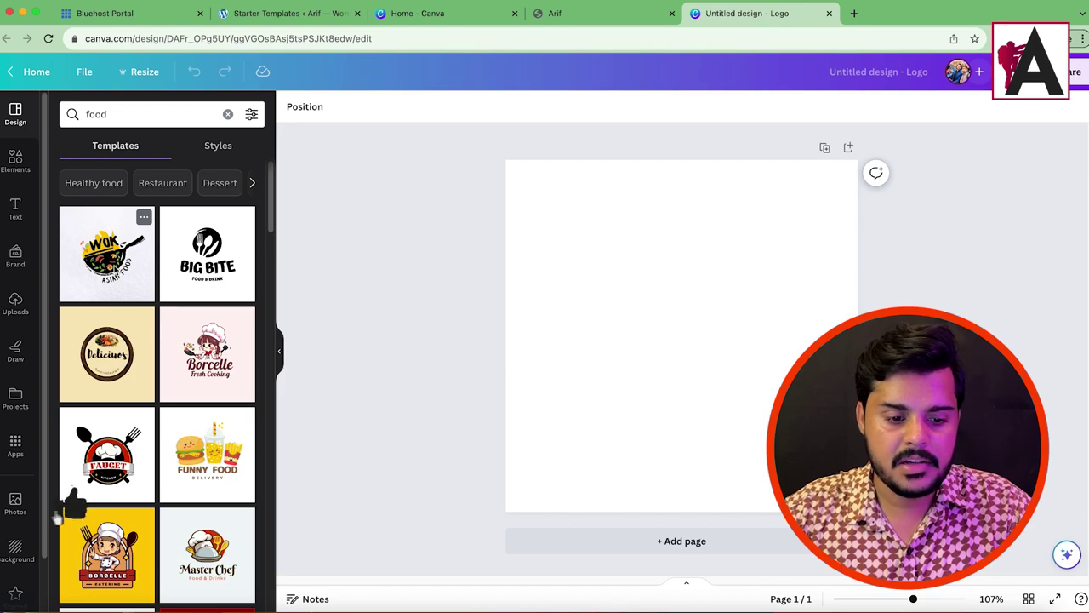
pyautogui.click(106, 253)
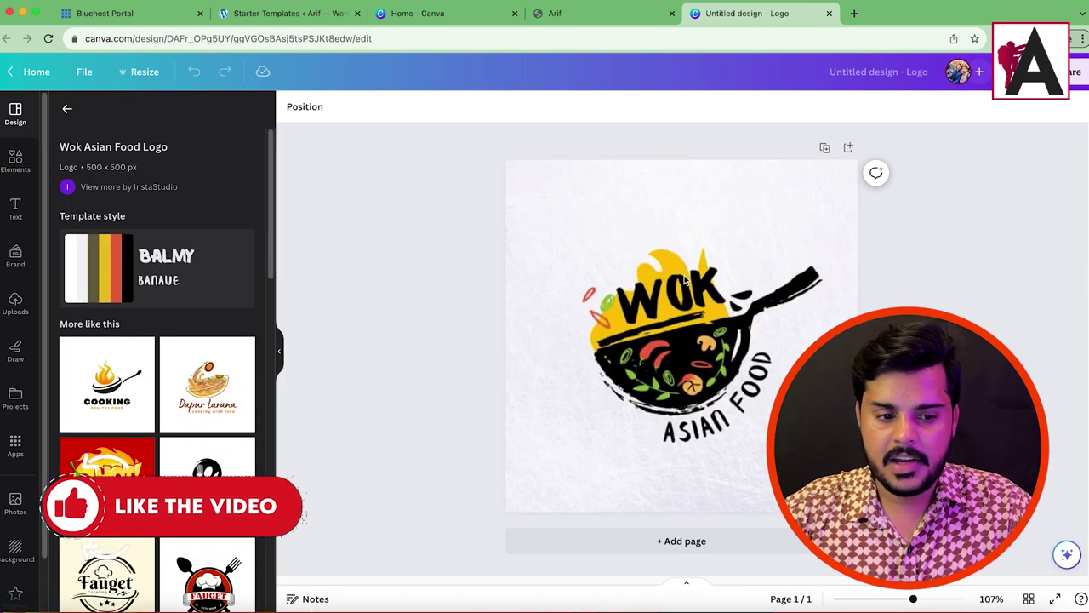
# - Select the wok illustration and copy the hex code of its red colour, #EC633D
pyautogui.click(685, 281)
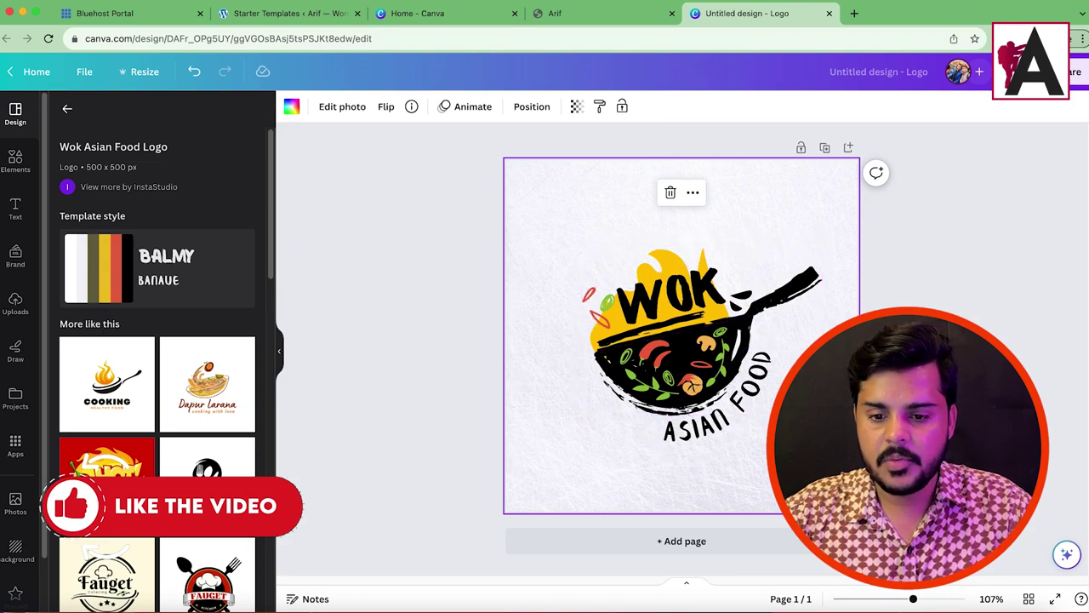
pyautogui.click(664, 259)
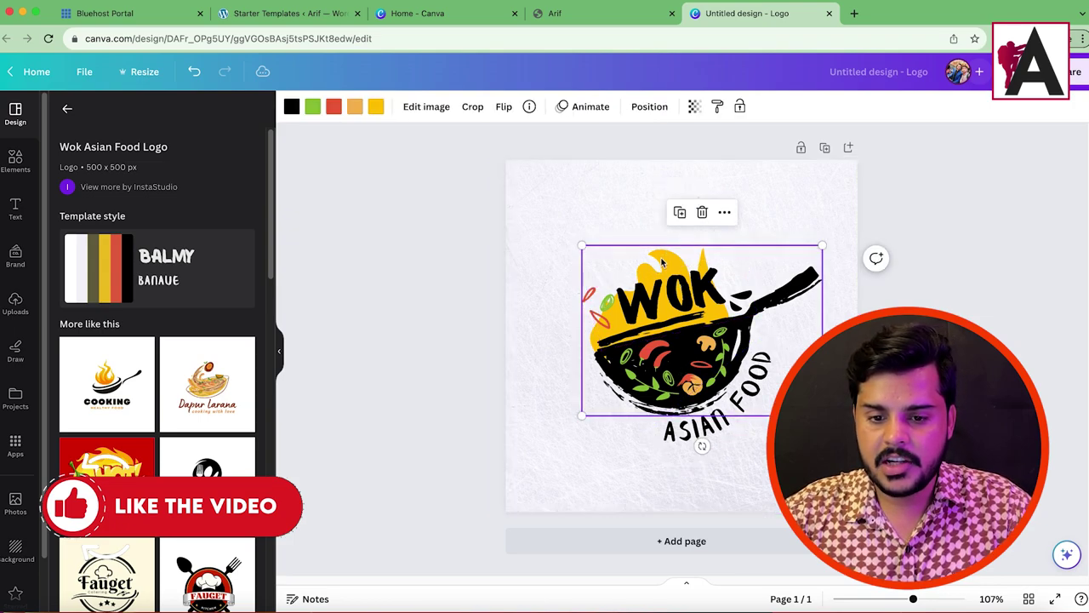
pyautogui.click(376, 106)
pyautogui.click(334, 107)
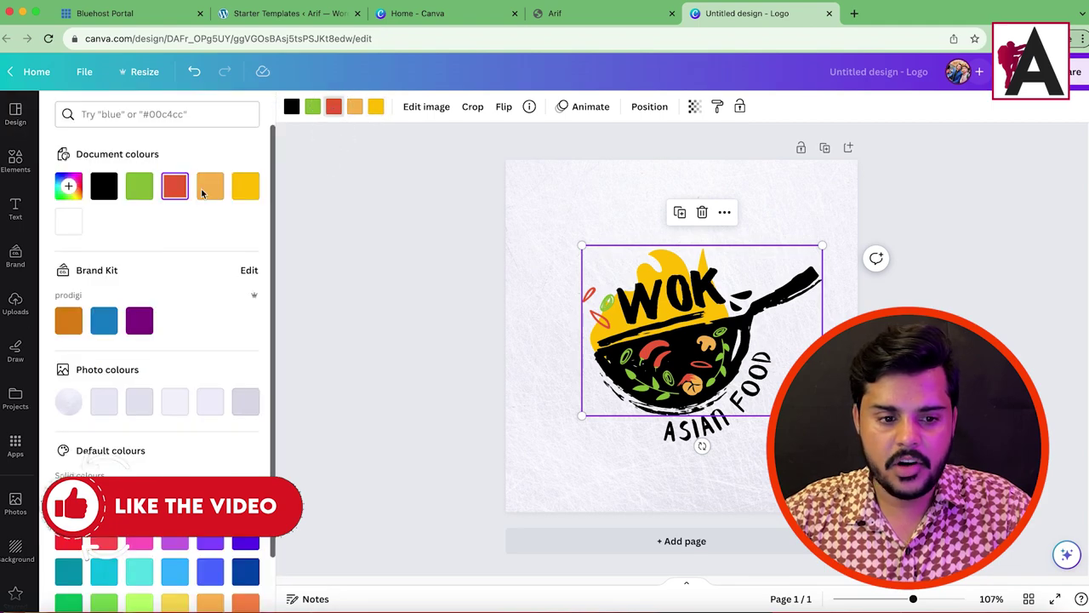
pyautogui.click(175, 186)
pyautogui.rightClick(150, 322)
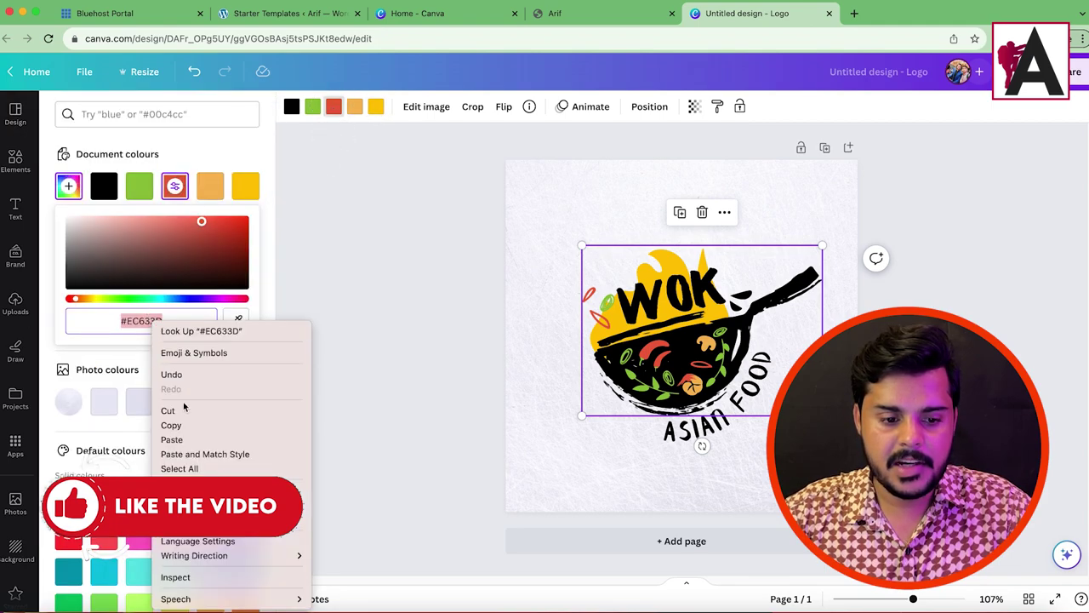
pyautogui.click(184, 430)
# - Try replacing the wok illustration's light orange with #EC633D, and undo the change
pyautogui.click(354, 109)
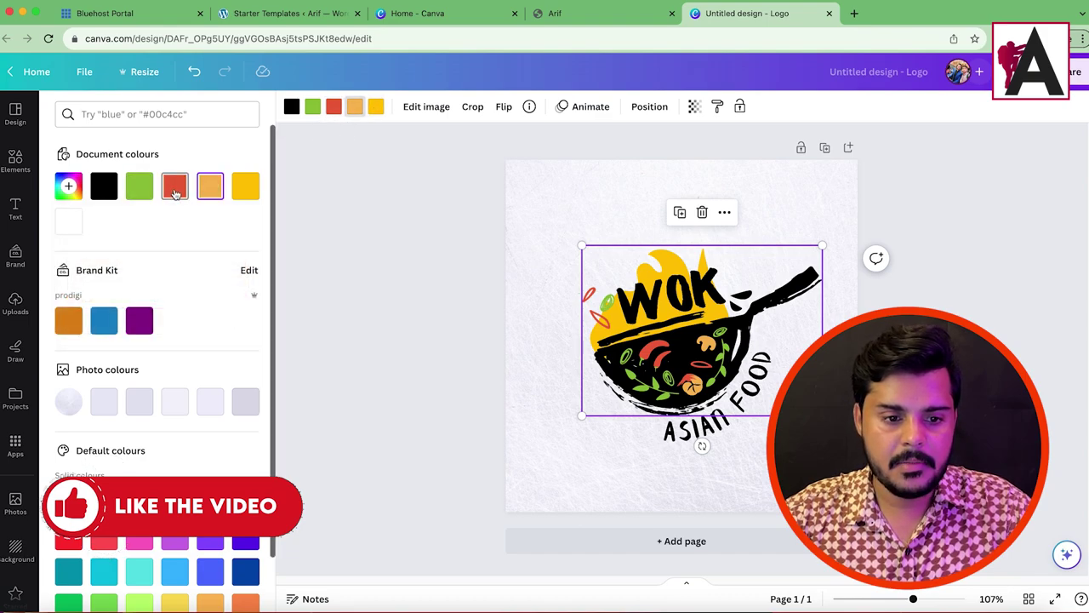
pyautogui.click(210, 187)
pyautogui.rightClick(155, 319)
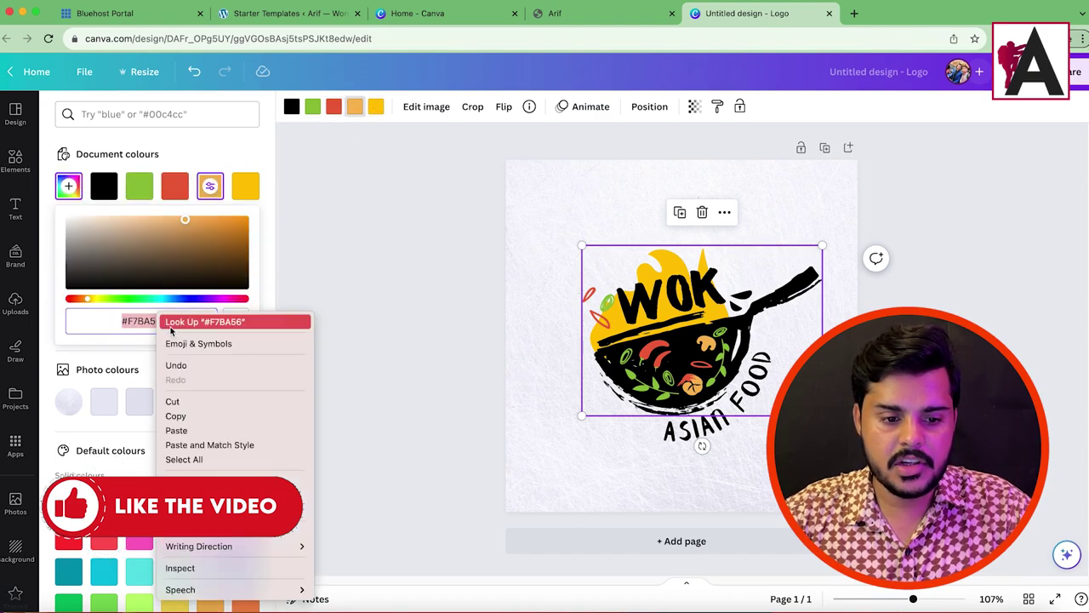
pyautogui.click(205, 430)
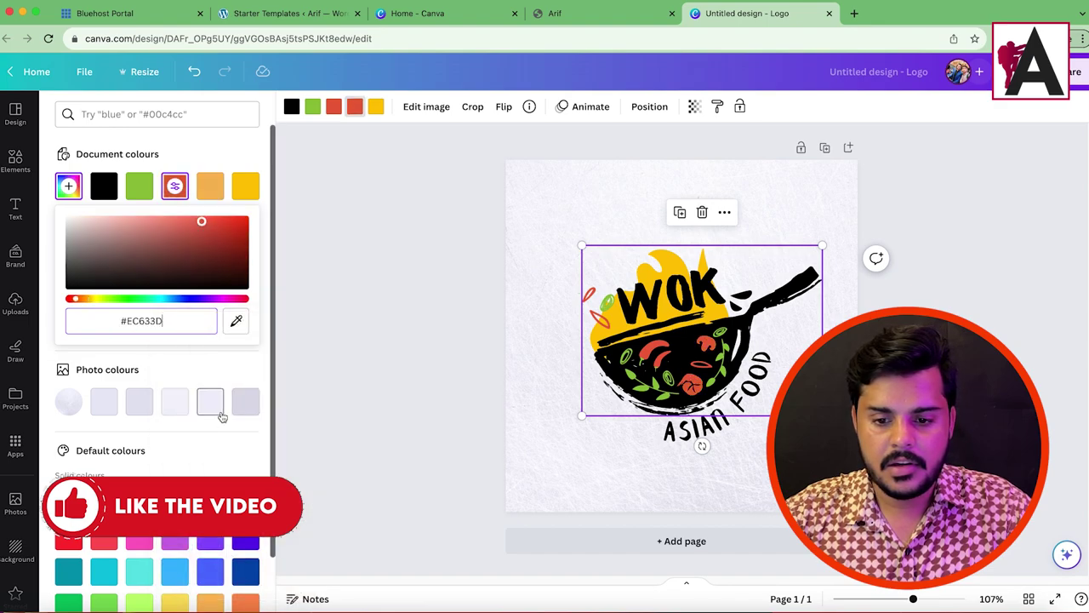
pyautogui.press('super+z')
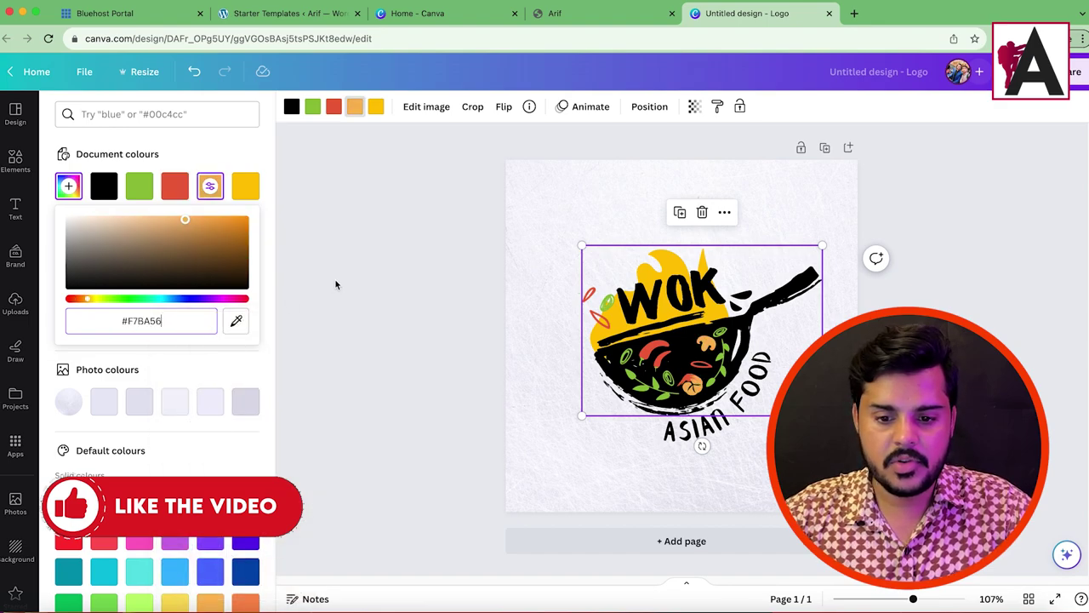
# - Change the wok illustration's yellow flame colour to #EC633D
pyautogui.click(376, 107)
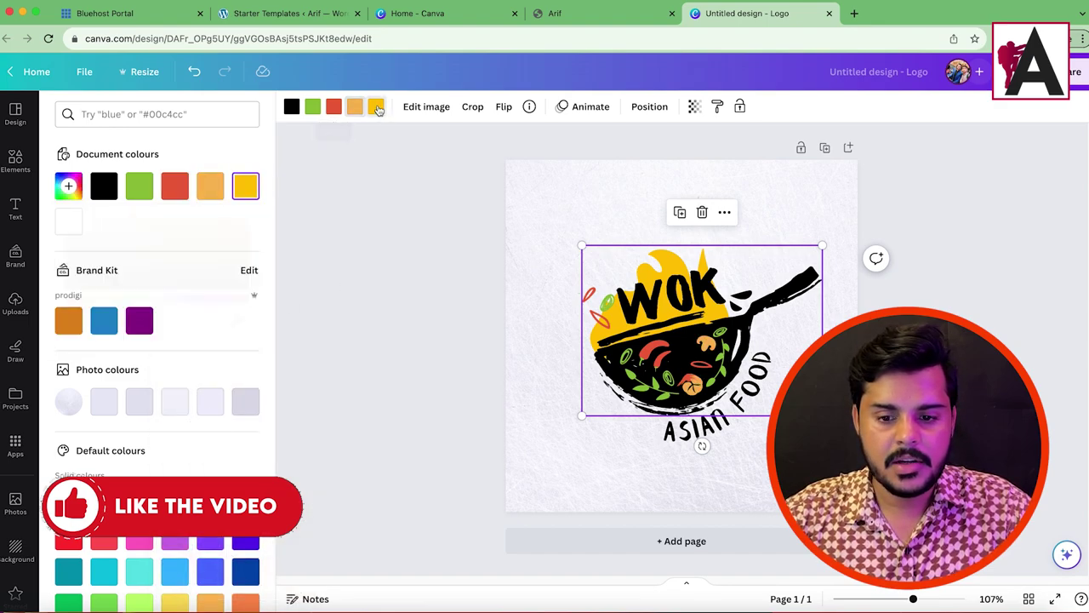
pyautogui.click(245, 185)
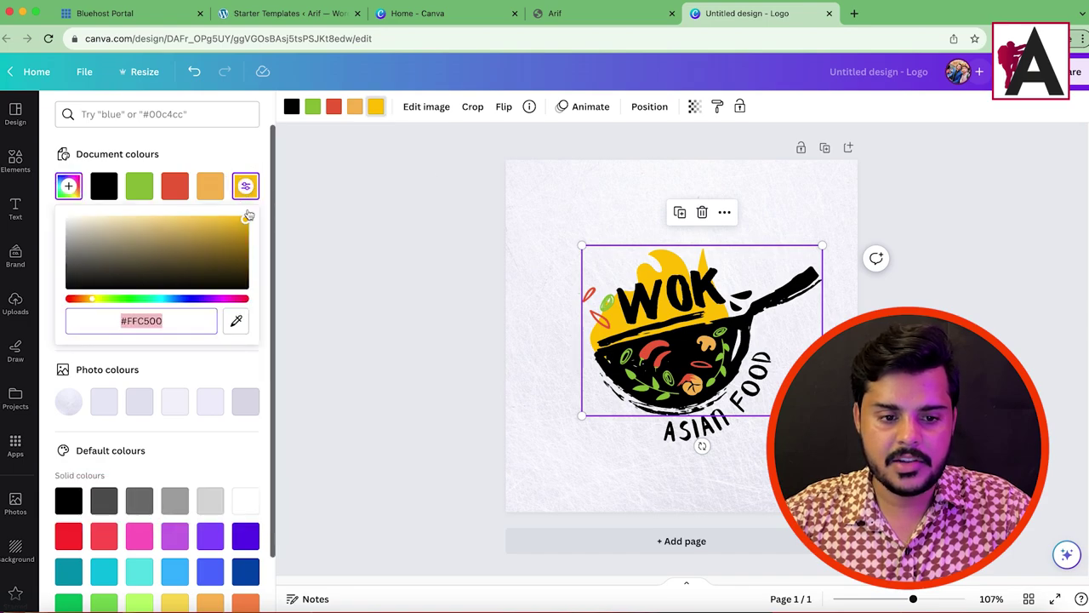
pyautogui.rightClick(154, 320)
pyautogui.click(174, 438)
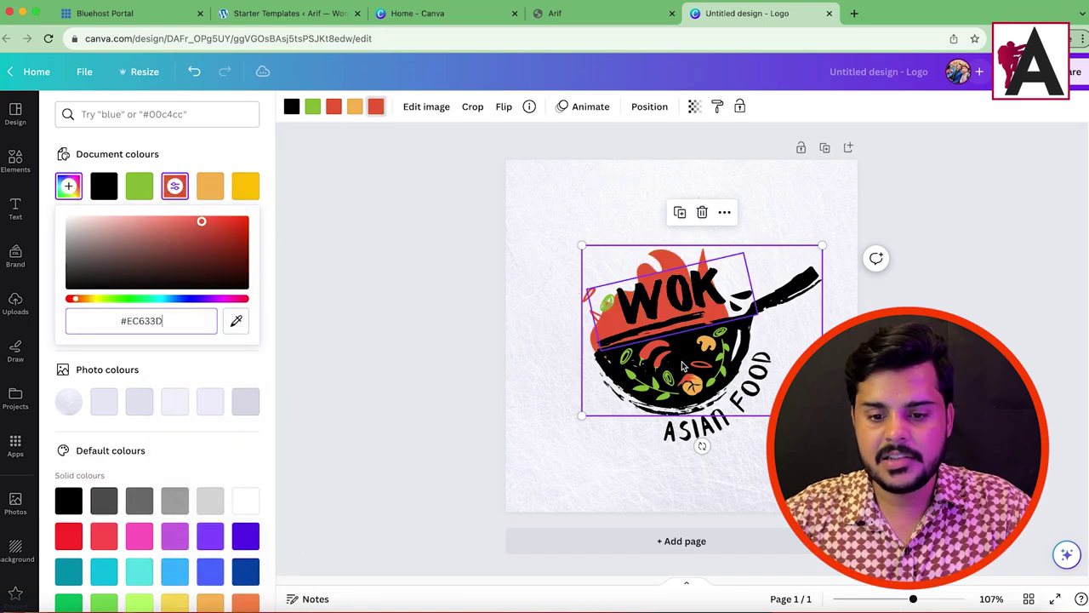
pyautogui.press('Escape')
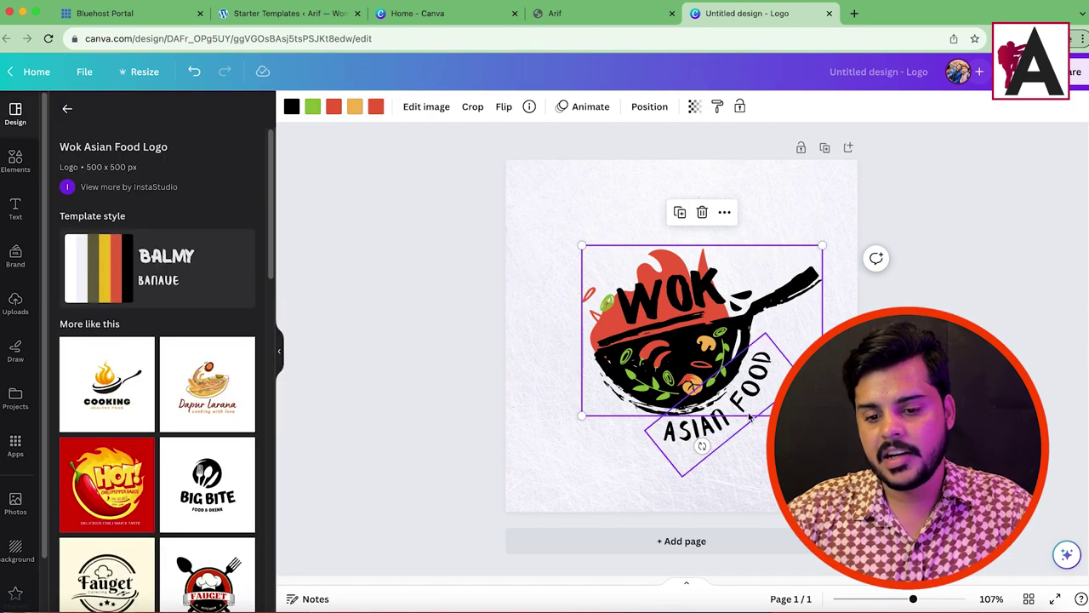
pyautogui.press('Escape')
# - Replace the curved "ASIAN FOOD" text below the wok with the owner's first name in capitals
pyautogui.moveTo(732, 403); pyautogui.dragTo(745, 410)
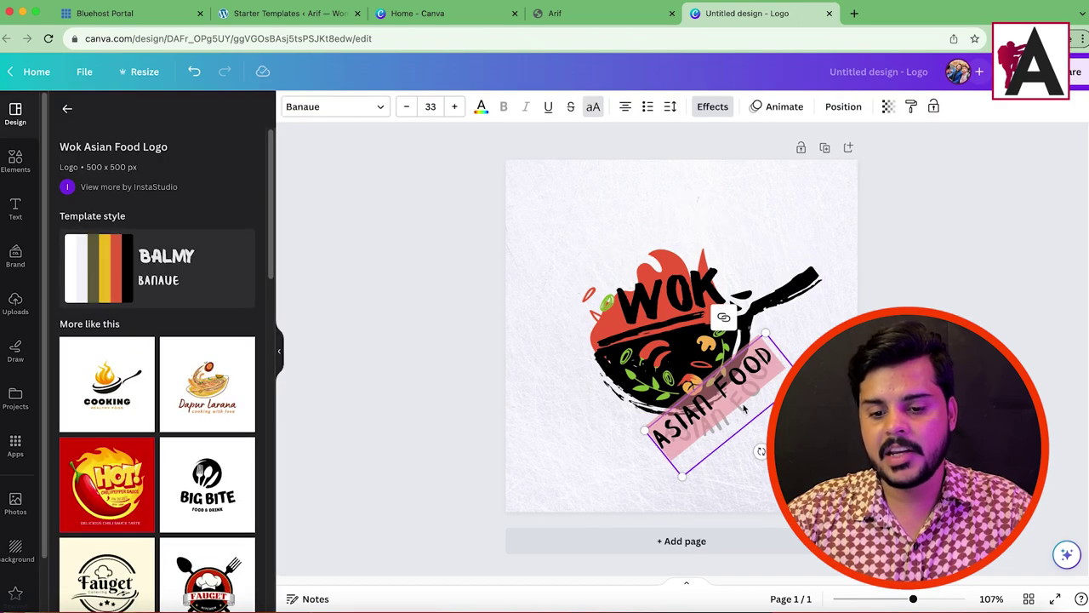
pyautogui.write('TOS')
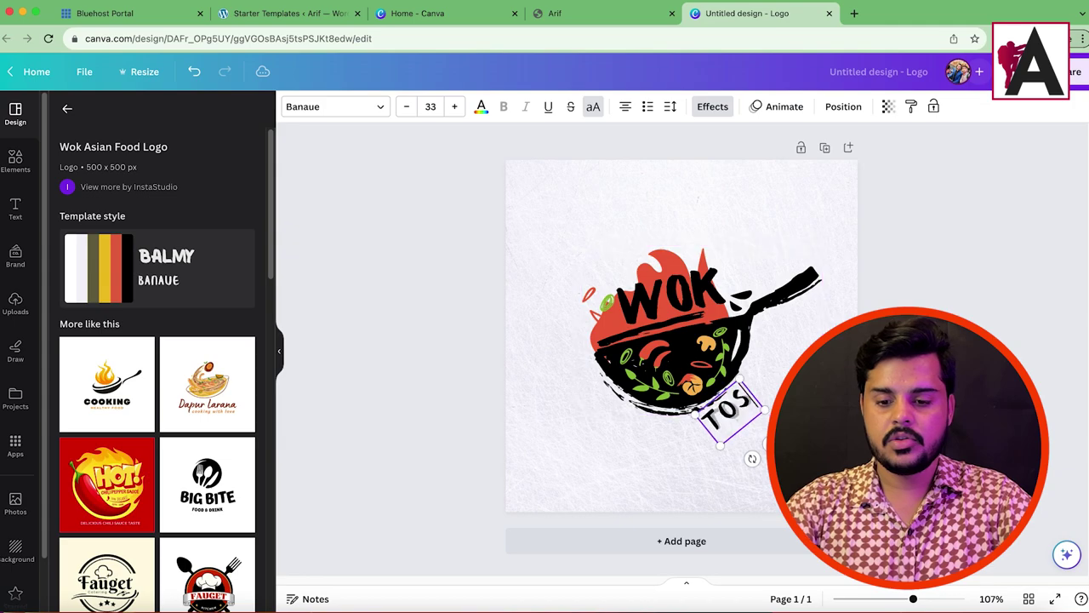
pyautogui.write('EEQ FOOD')
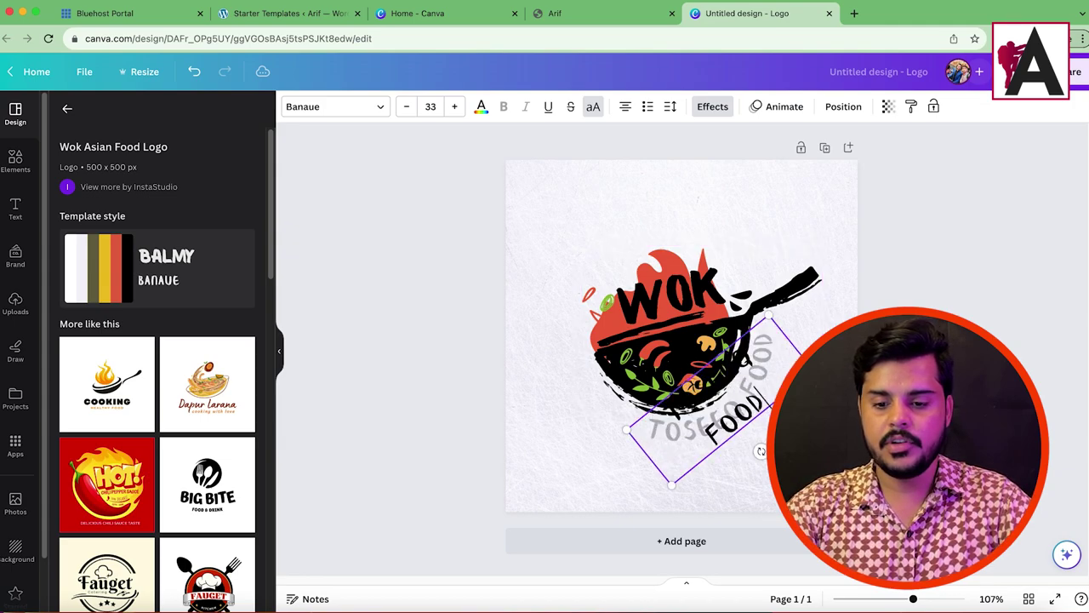
pyautogui.write('S')
pyautogui.press('BackSpace')
pyautogui.press('BackSpace')
pyautogui.press('BackSpace')
pyautogui.press('BackSpace')
pyautogui.press('BackSpace')
pyautogui.press('BackSpace')
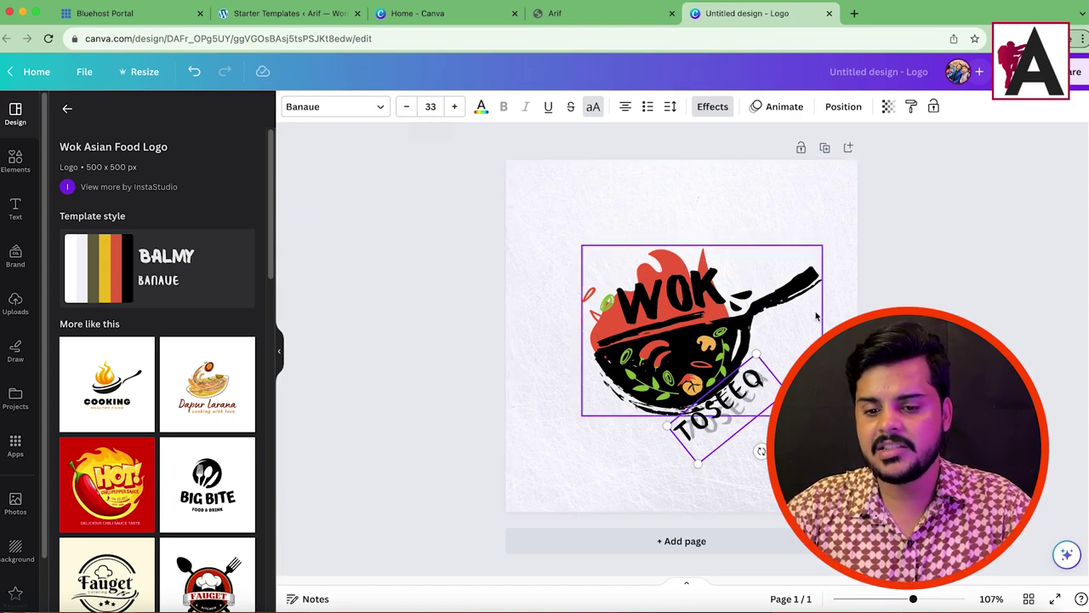
pyautogui.press('Escape')
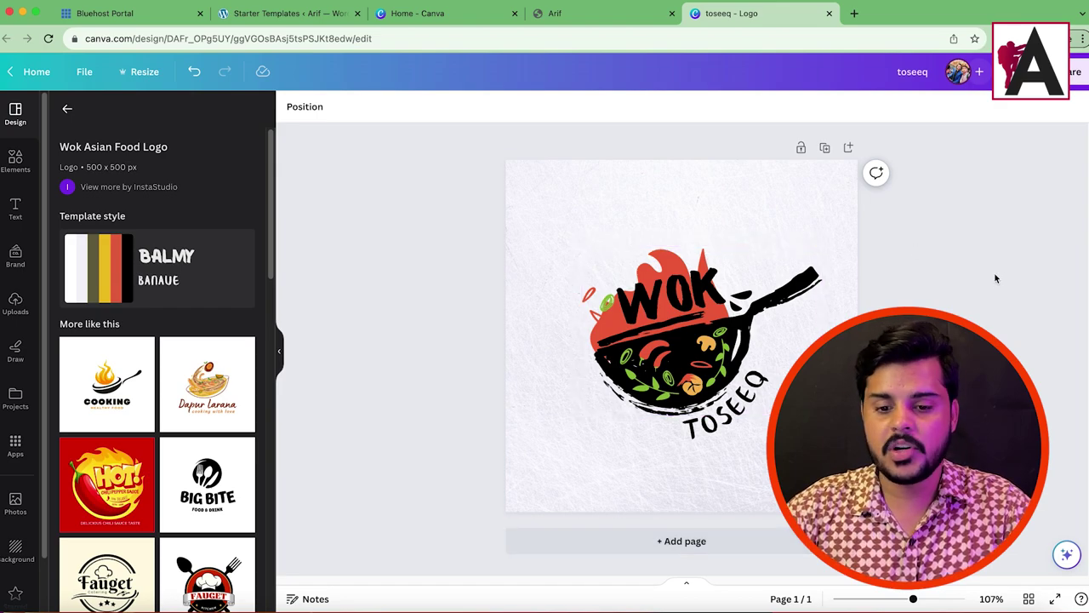
# - Download the logo design as a 500 × 500 px PNG with a transparent background
pyautogui.click(1075, 71)
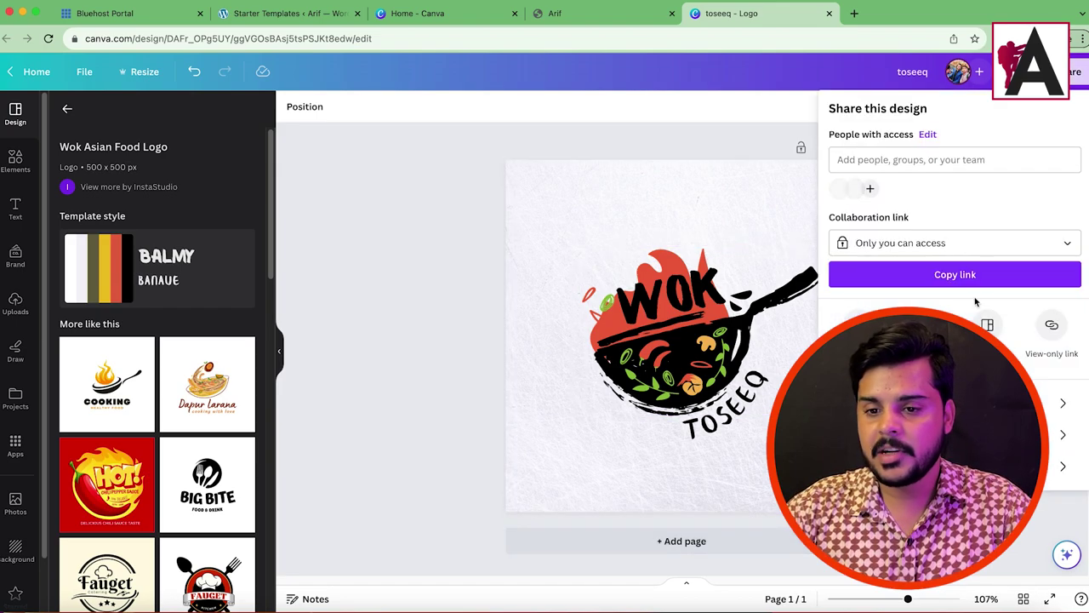
pyautogui.click(1059, 402)
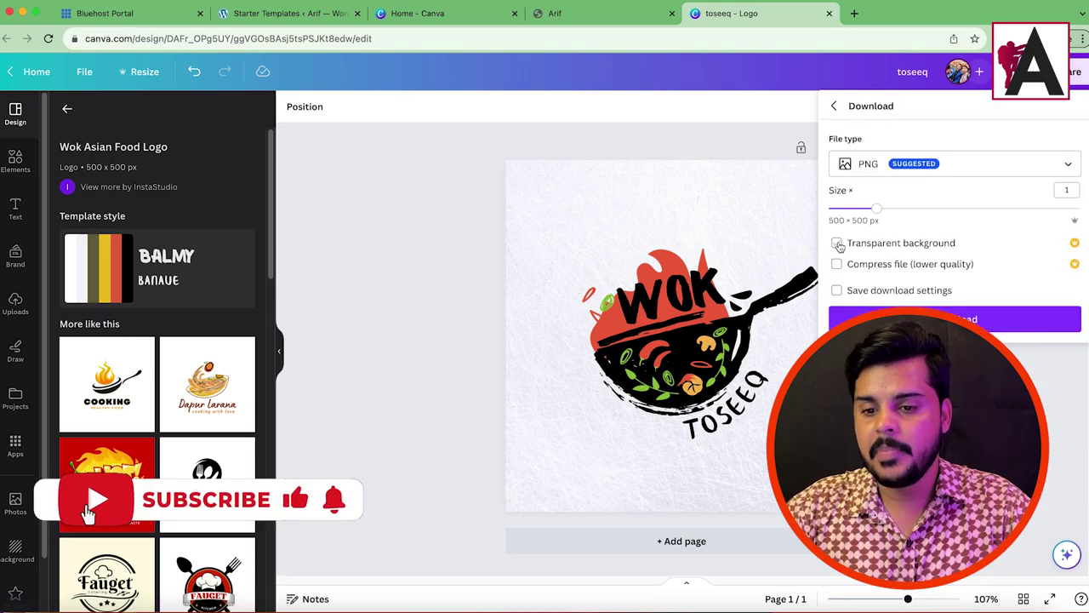
pyautogui.click(838, 243)
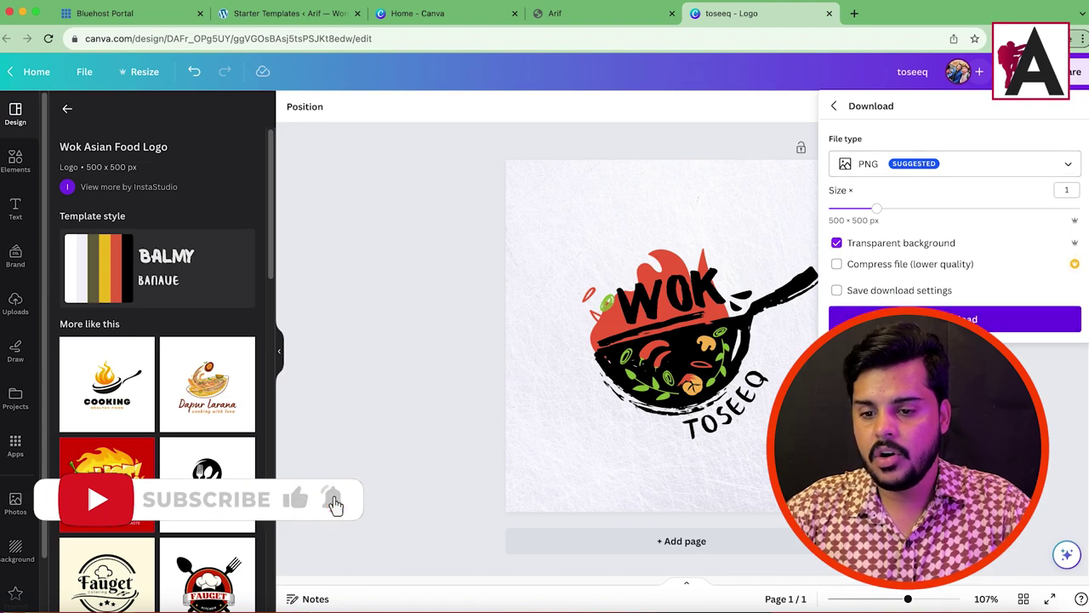
pyautogui.click(711, 300)
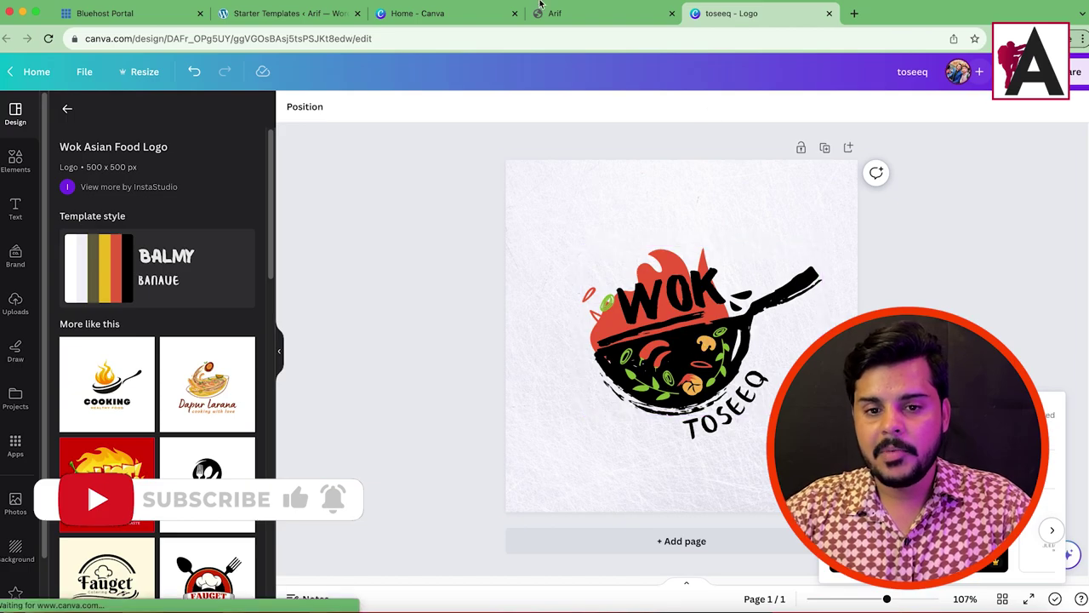
# - Switch to the restaurant website, open its customizer in a separate tab, and open the header logo's settings
pyautogui.click(564, 19)
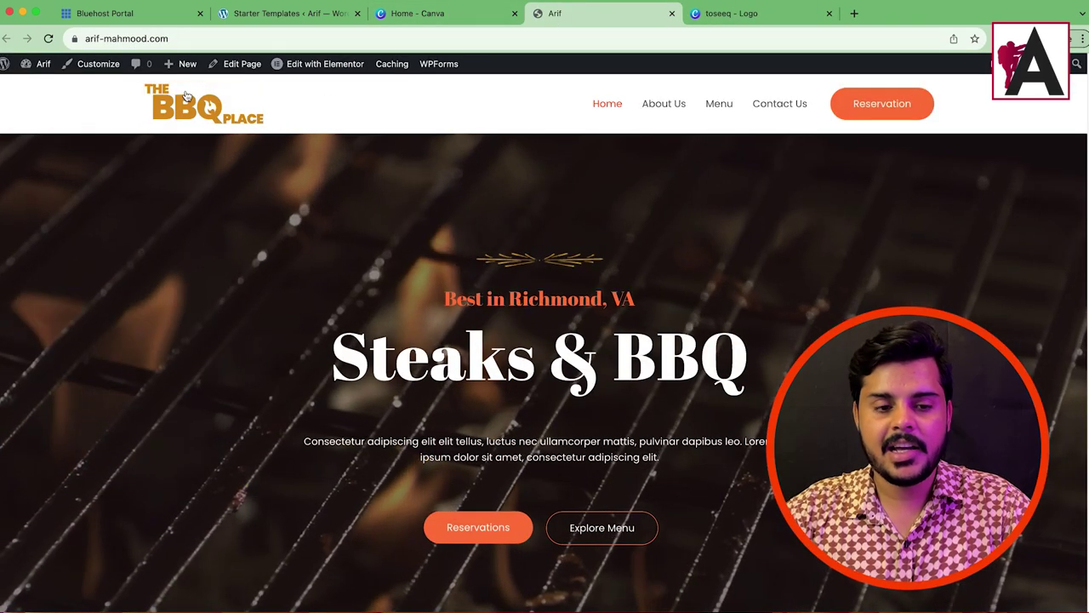
pyautogui.moveTo(315, 66)
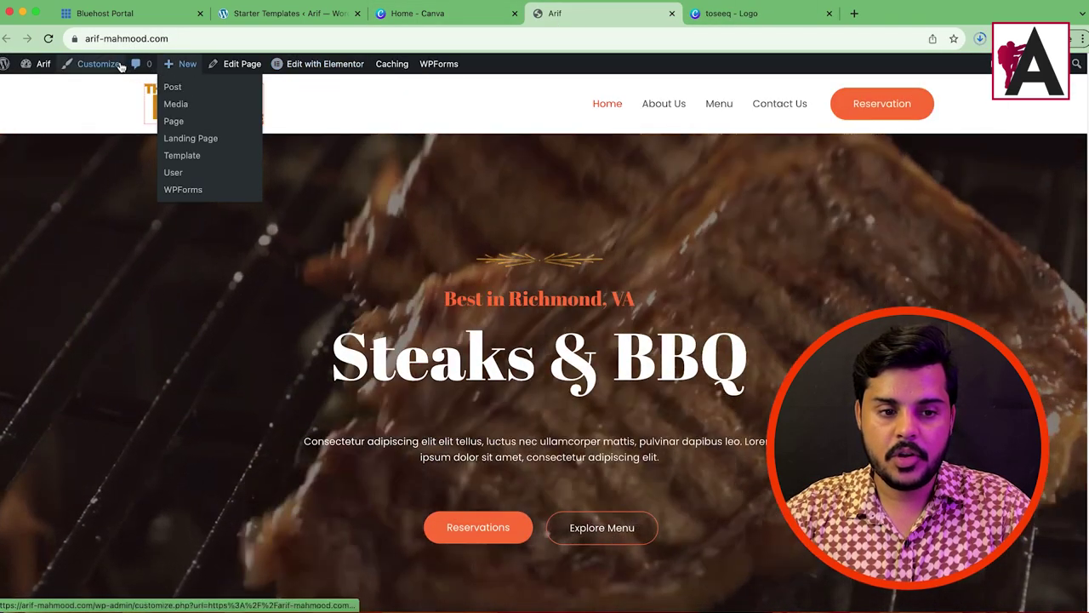
pyautogui.rightClick(95, 65)
pyautogui.click(101, 73)
pyautogui.moveTo(698, 14); pyautogui.dragTo(525, 20)
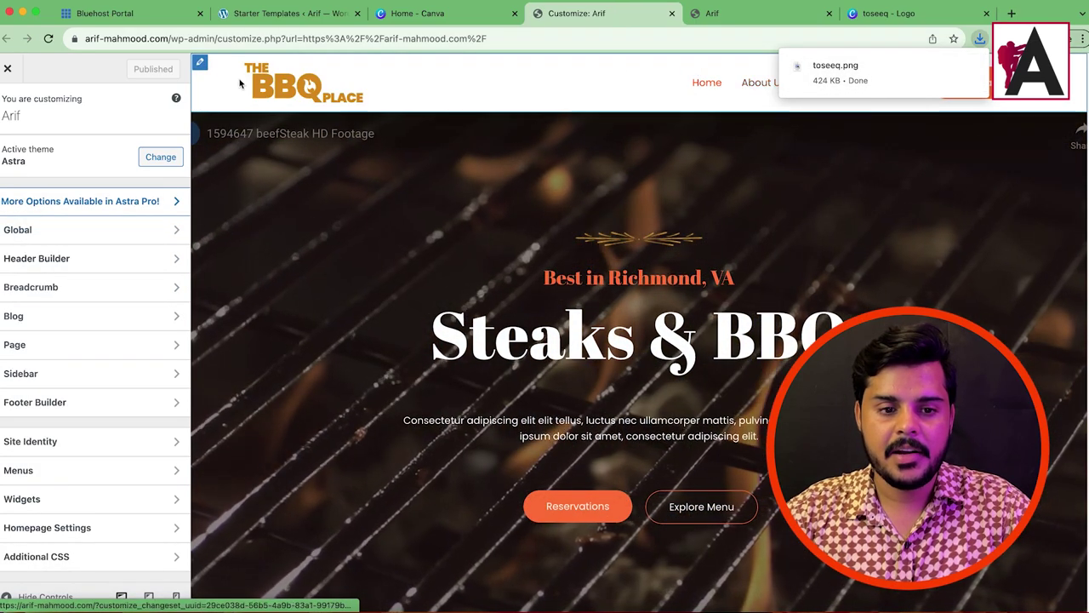
pyautogui.click(253, 81)
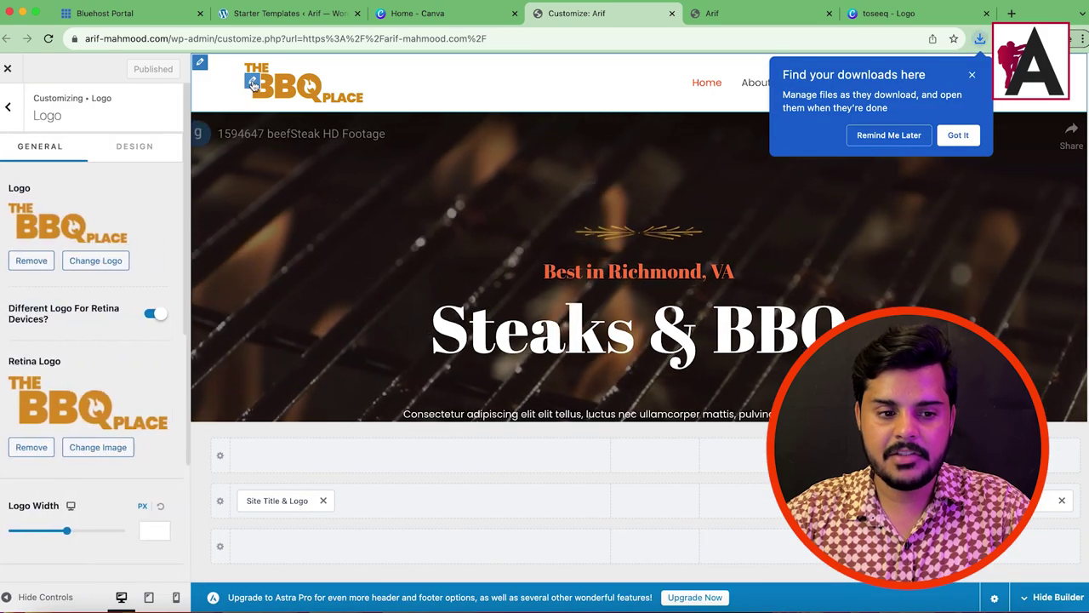
# - Start changing the site logo and upload the downloaded logo PNG to the media library
pyautogui.click(93, 260)
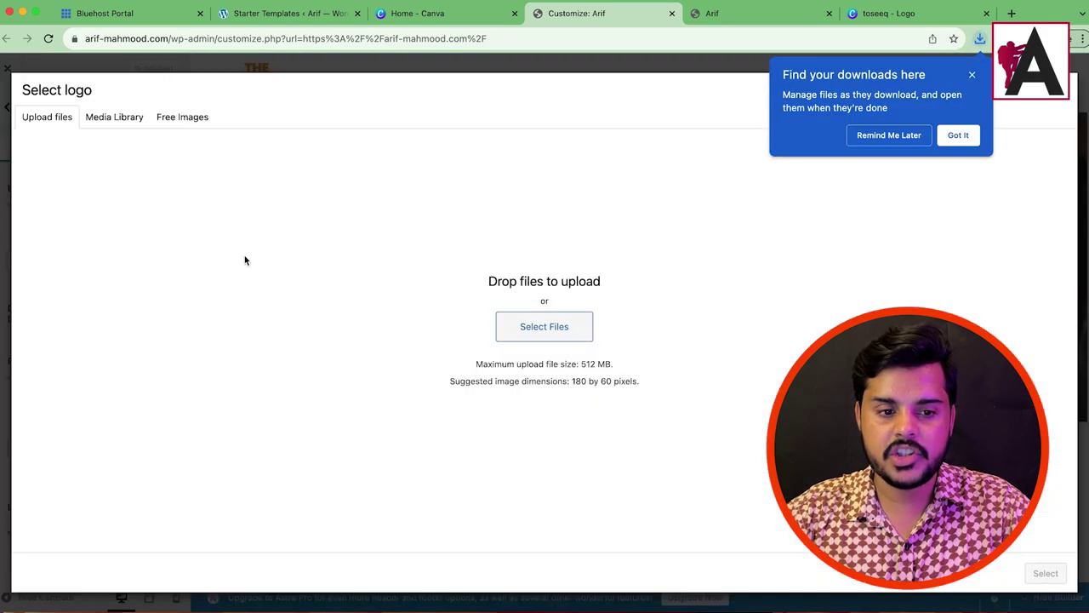
pyautogui.click(979, 40)
pyautogui.moveTo(883, 102); pyautogui.dragTo(471, 267)
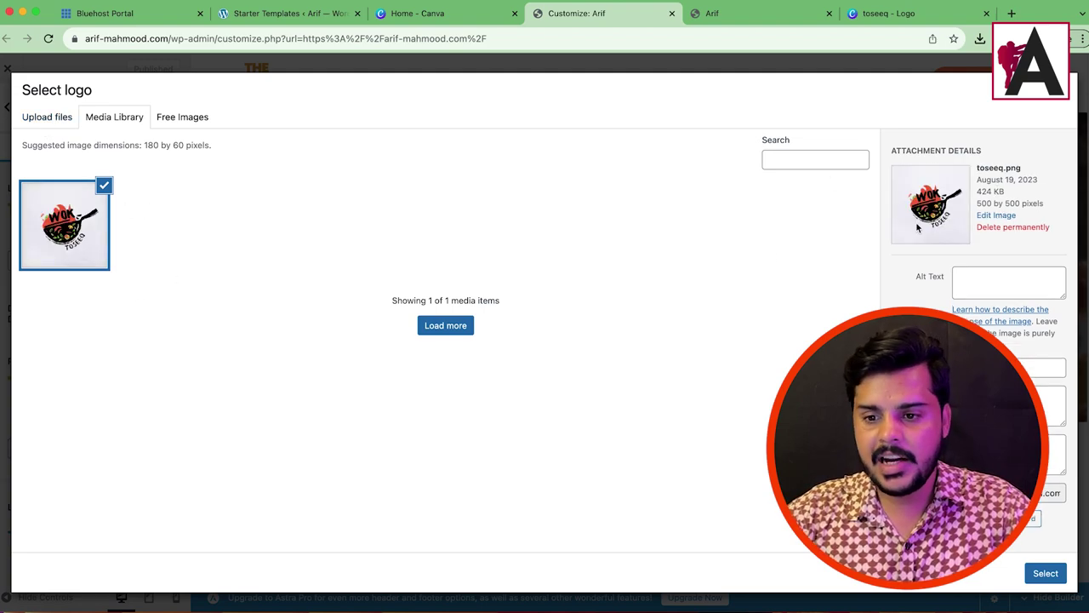
# - Open the uploaded logo for editing and crop it closely around the wok and text, to about 359 × 297 px
pyautogui.click(990, 215)
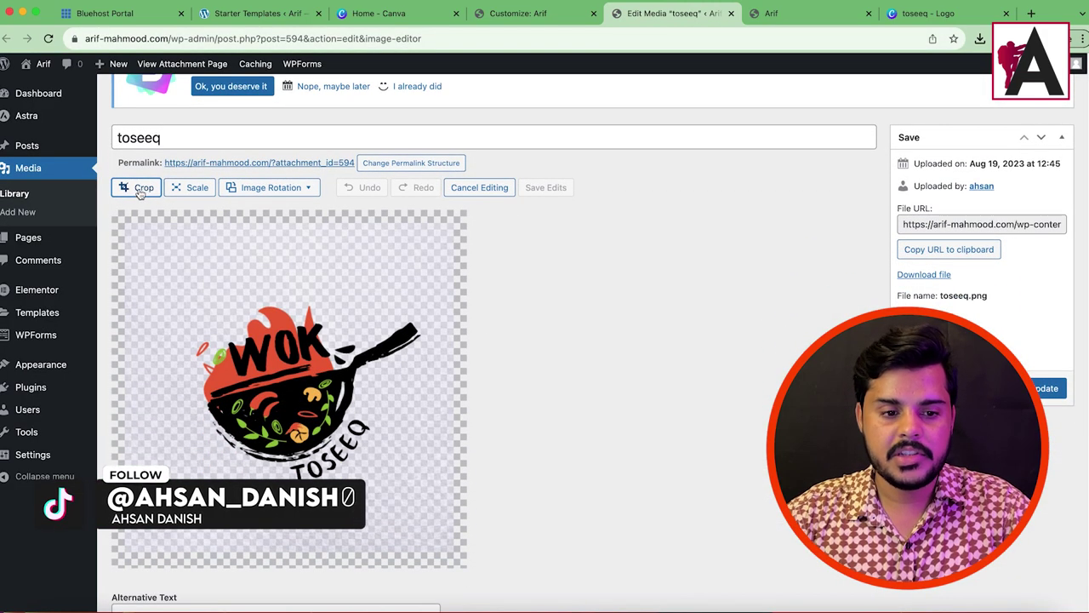
pyautogui.click(141, 189)
pyautogui.moveTo(289, 229); pyautogui.dragTo(293, 298)
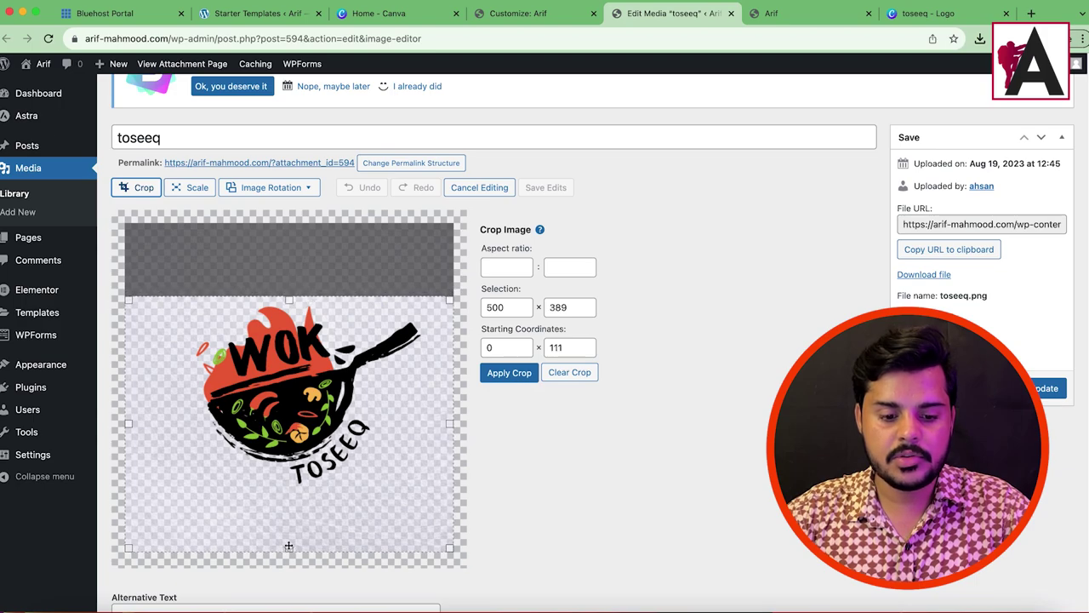
pyautogui.moveTo(288, 549); pyautogui.dragTo(296, 491)
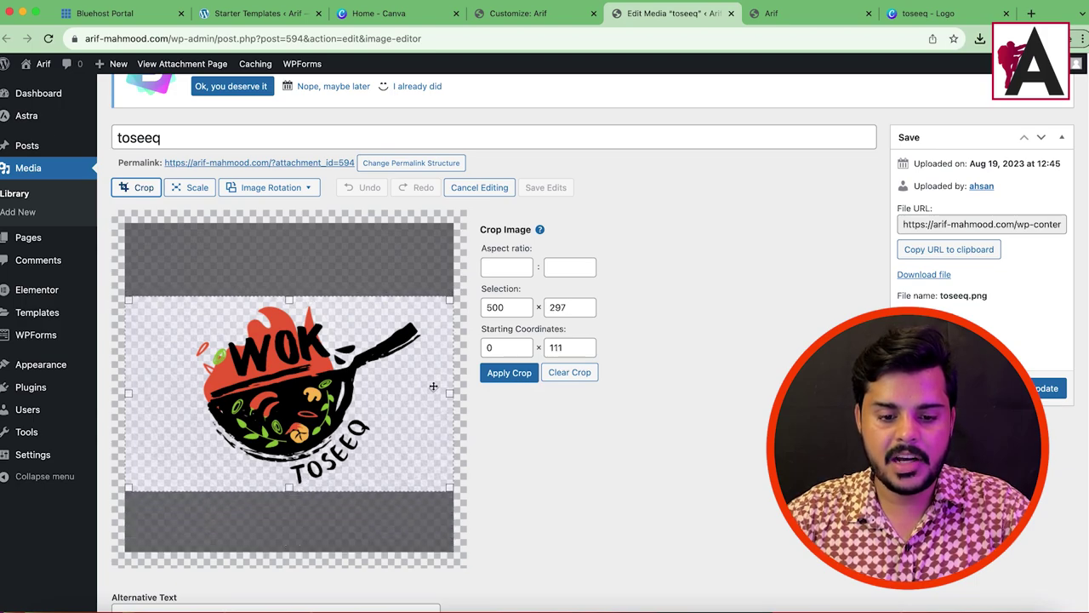
pyautogui.moveTo(450, 391); pyautogui.dragTo(423, 391)
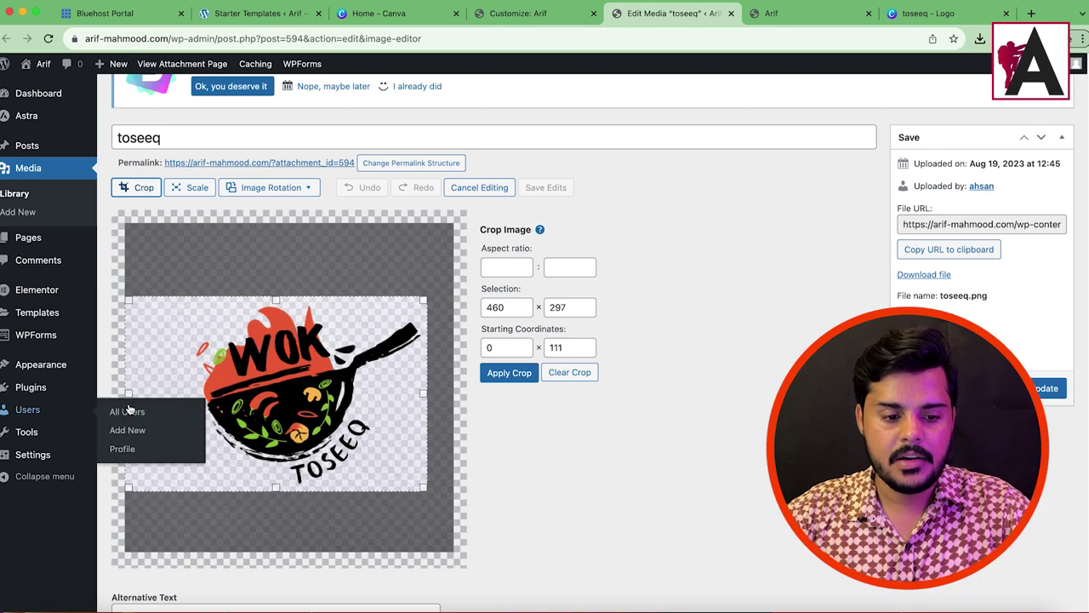
pyautogui.moveTo(131, 392); pyautogui.dragTo(191, 385)
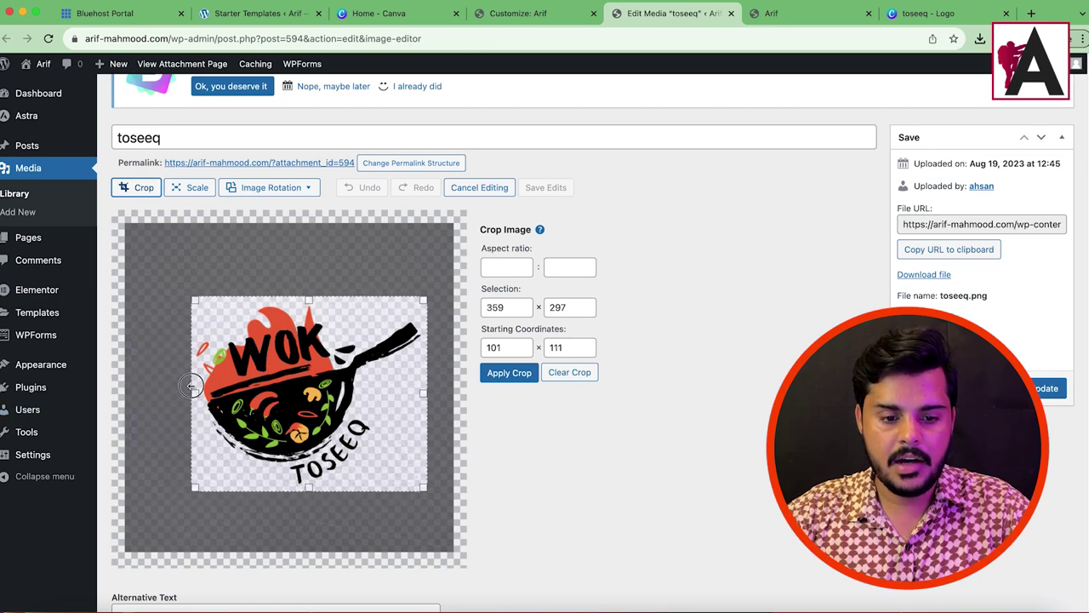
pyautogui.click(497, 373)
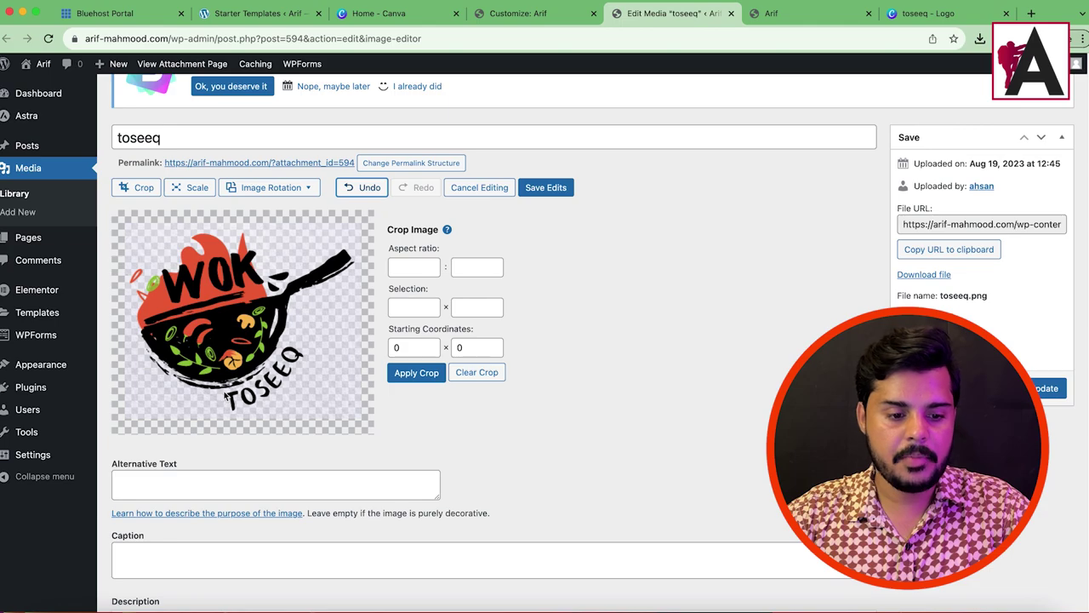
# - Save the cropped logo image and update its media entry
pyautogui.click(145, 188)
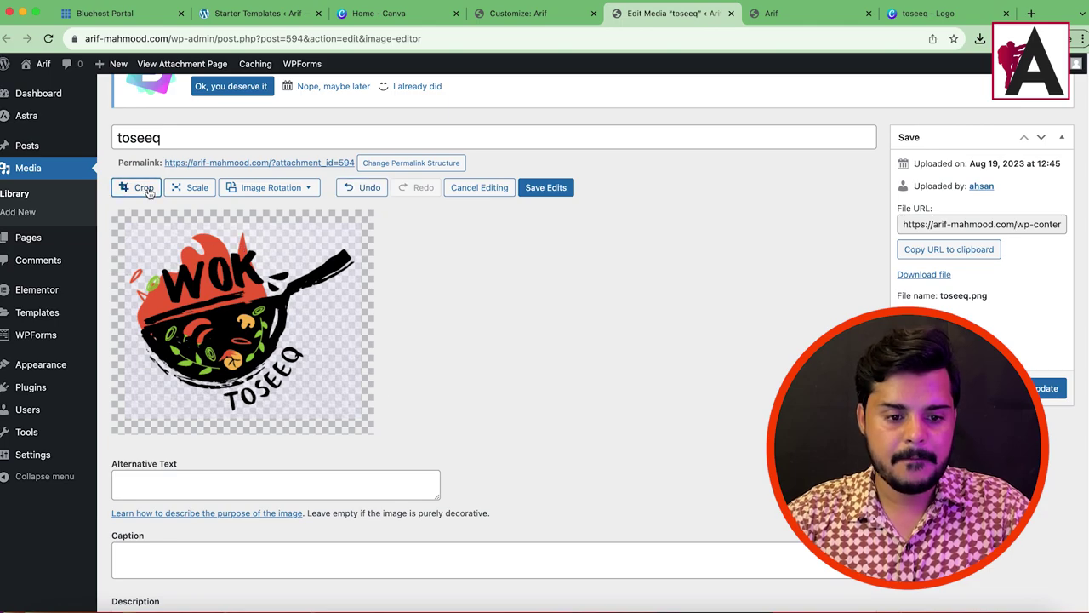
pyautogui.click(123, 189)
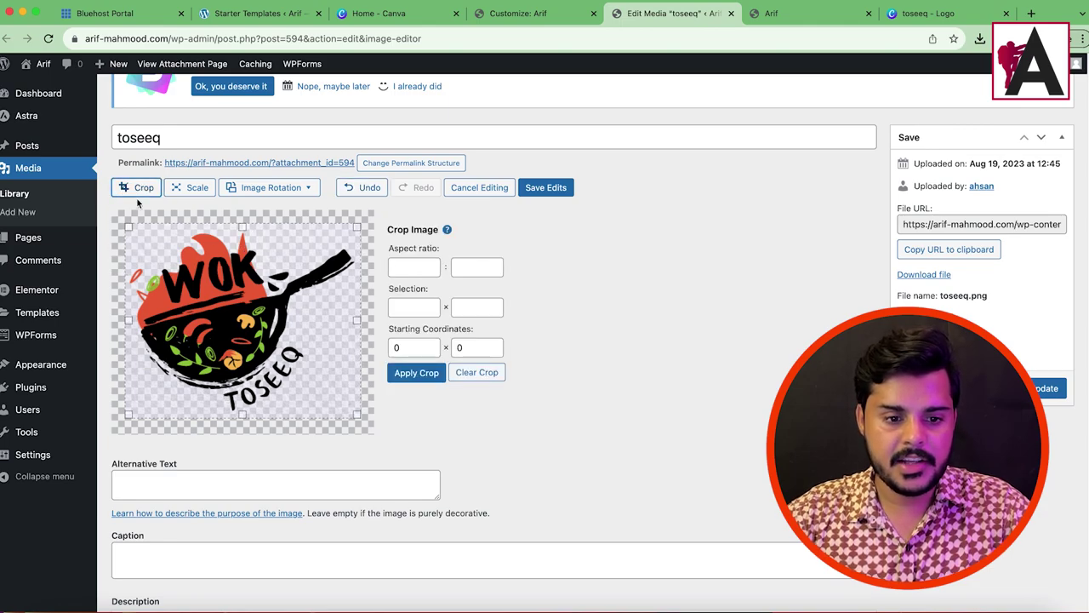
pyautogui.click(544, 189)
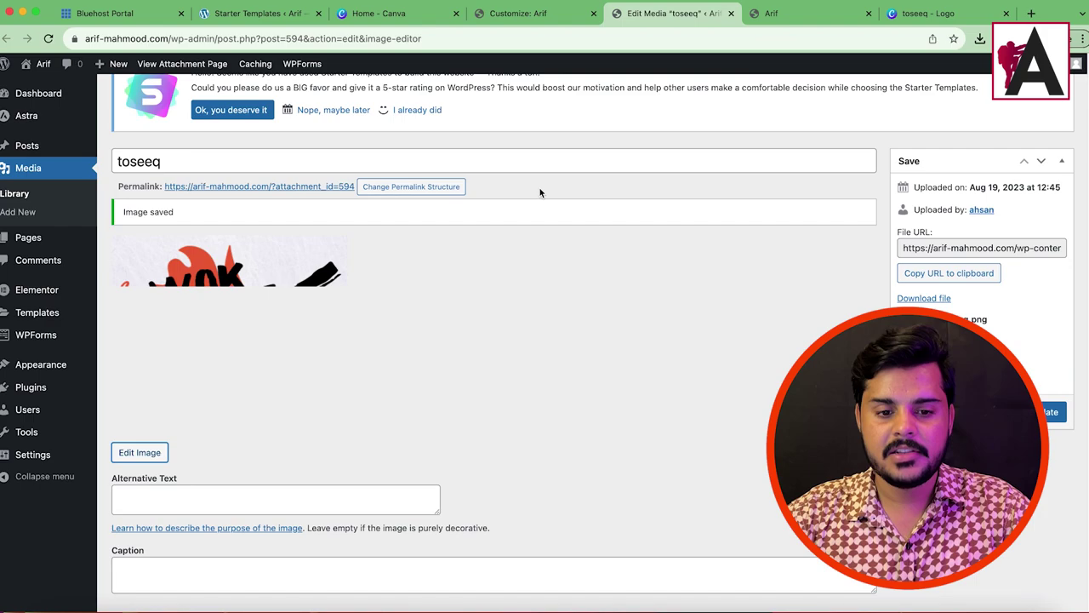
pyautogui.click(1056, 412)
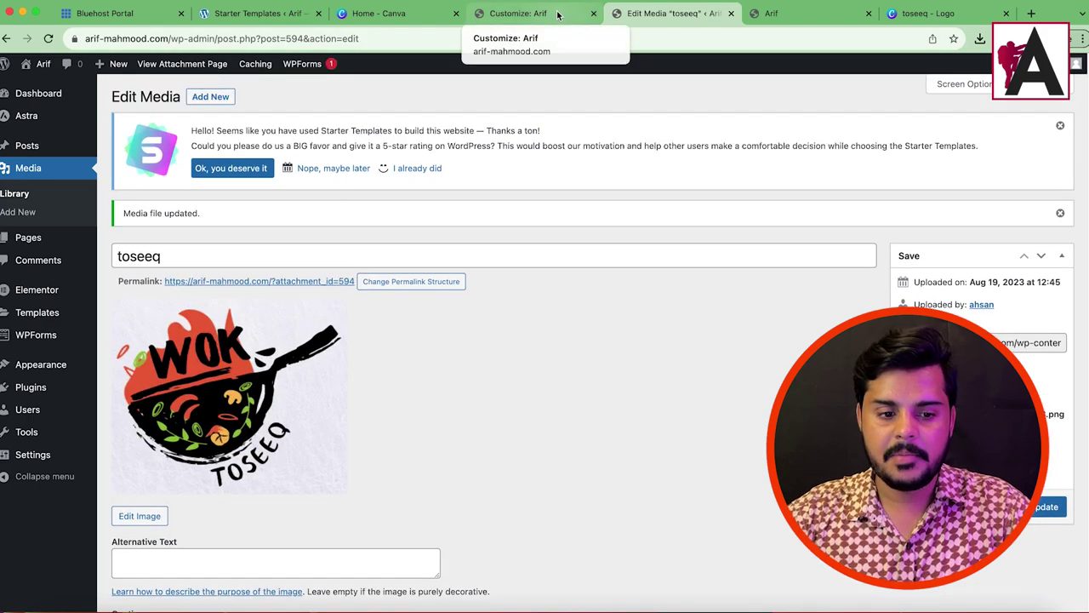
# - Return to the customizer, select the uploaded logo as the site logo, and crop it around the artwork to about 350 × 281 px
pyautogui.click(557, 14)
pyautogui.click(1047, 572)
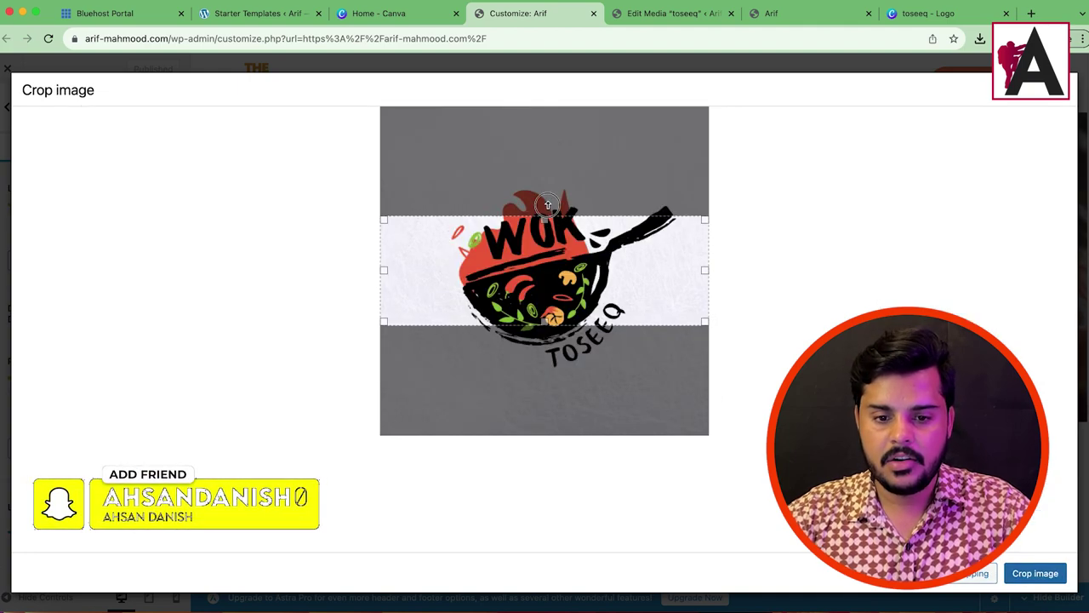
pyautogui.moveTo(558, 221); pyautogui.dragTo(549, 185)
pyautogui.moveTo(543, 324); pyautogui.dragTo(544, 366)
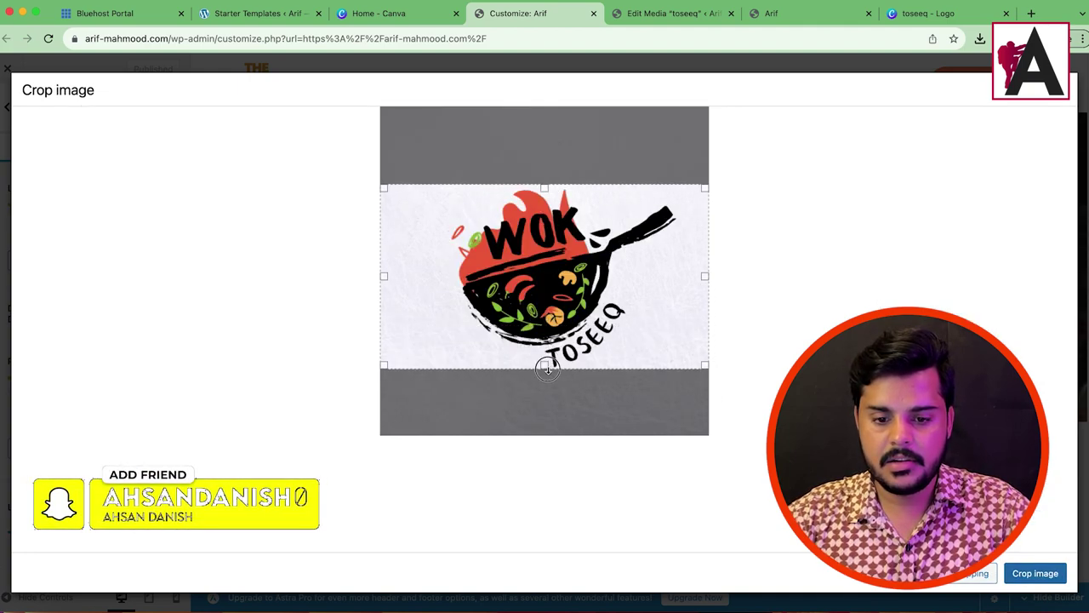
pyautogui.moveTo(707, 275); pyautogui.dragTo(679, 273)
pyautogui.moveTo(403, 275); pyautogui.dragTo(450, 272)
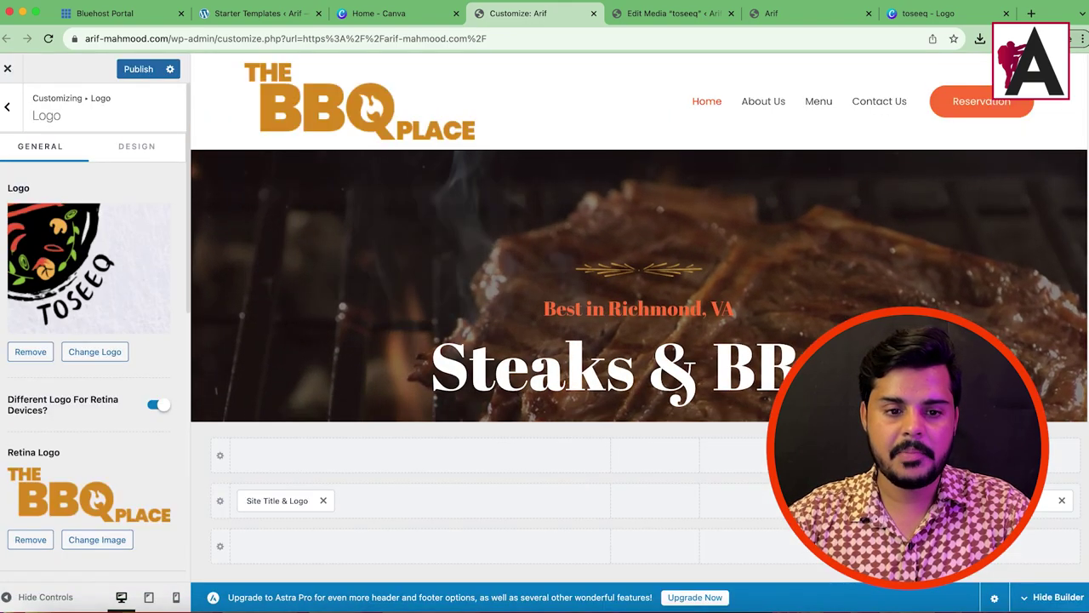
# - Replace the retina logo with the 359 × 297 px wok logo from the media library
pyautogui.scroll(-1, 93, 477)
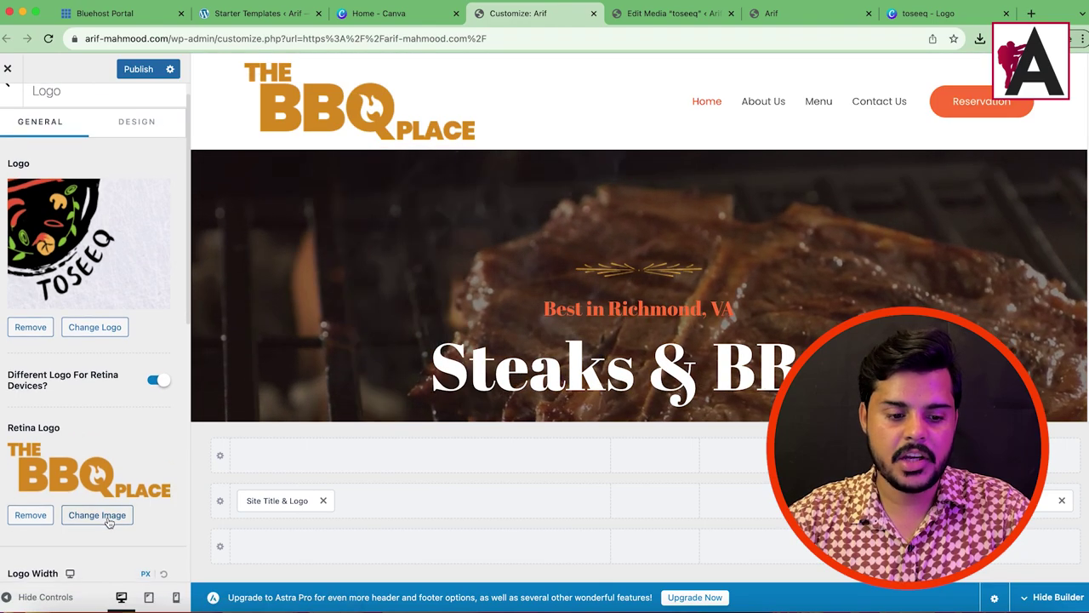
pyautogui.click(97, 515)
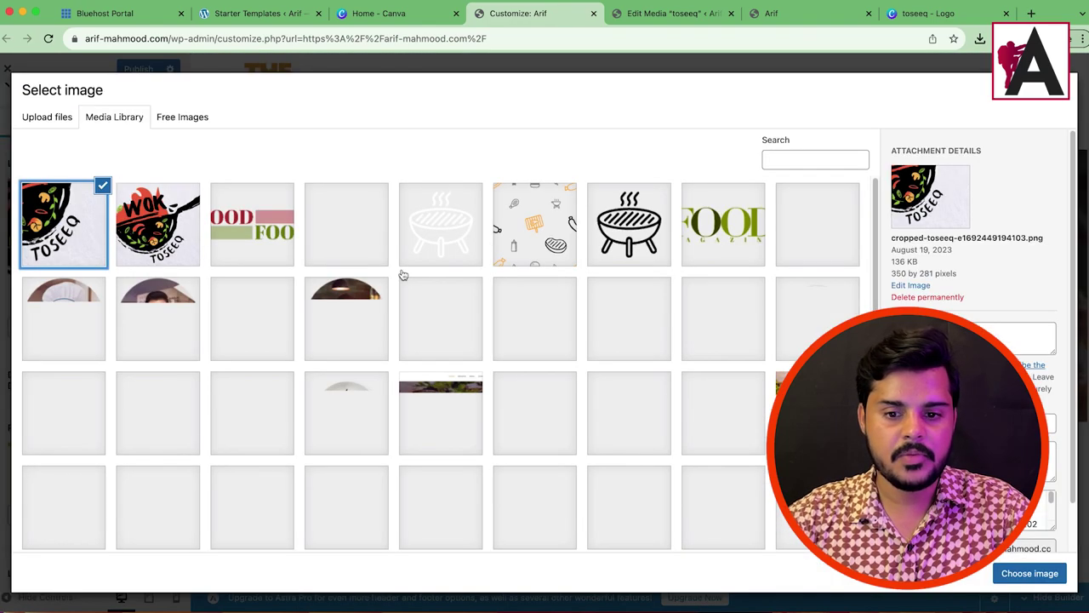
pyautogui.click(155, 220)
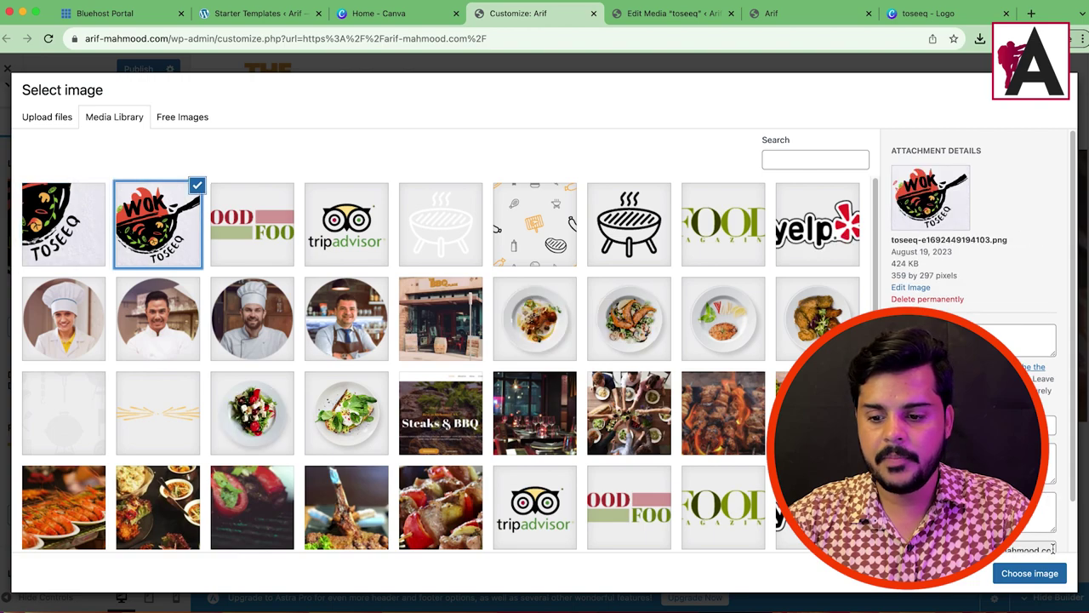
pyautogui.click(1030, 574)
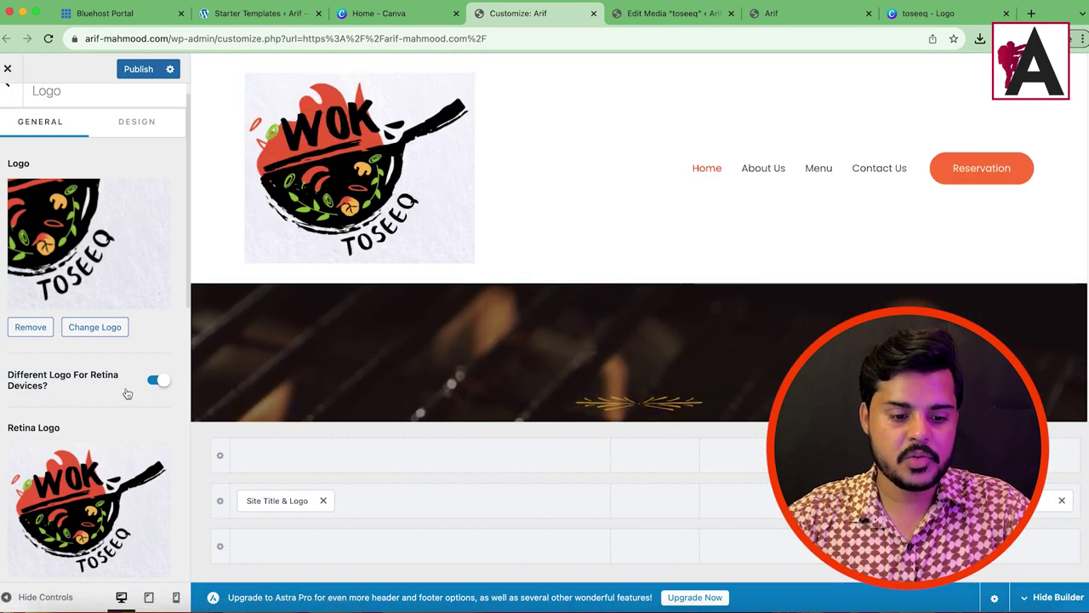
pyautogui.scroll(-2, 130, 500)
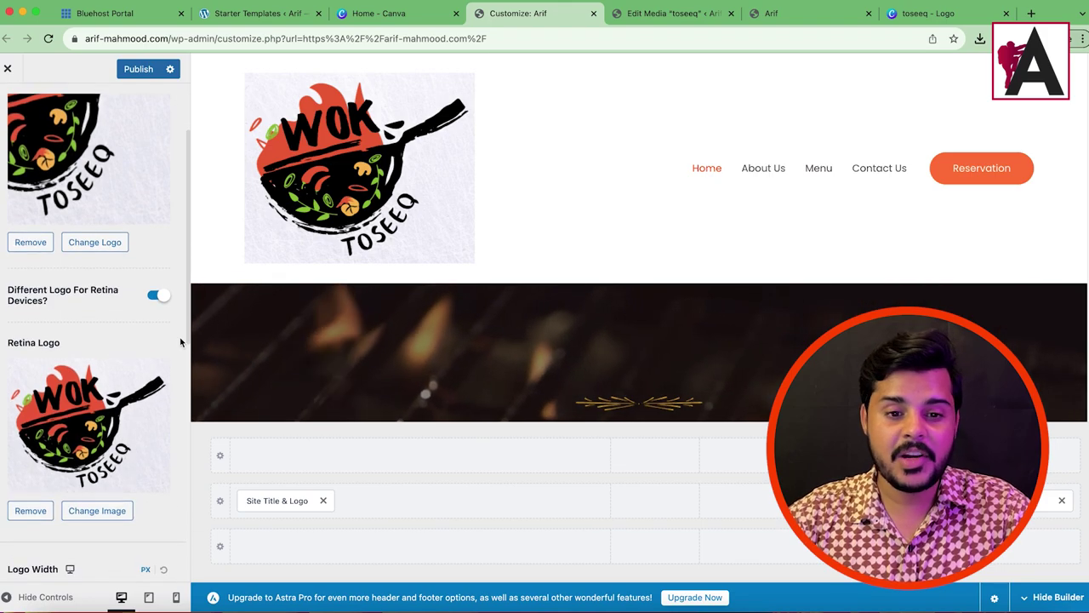
# - Switch back to the Canva logo design and review its PNG download settings
pyautogui.click(936, 14)
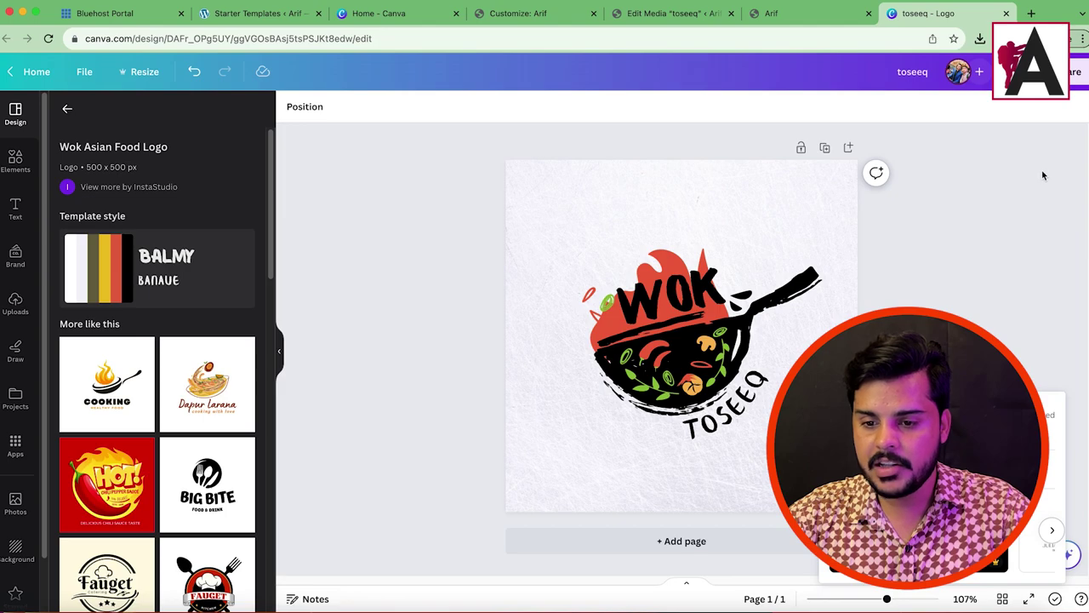
pyautogui.click(1070, 73)
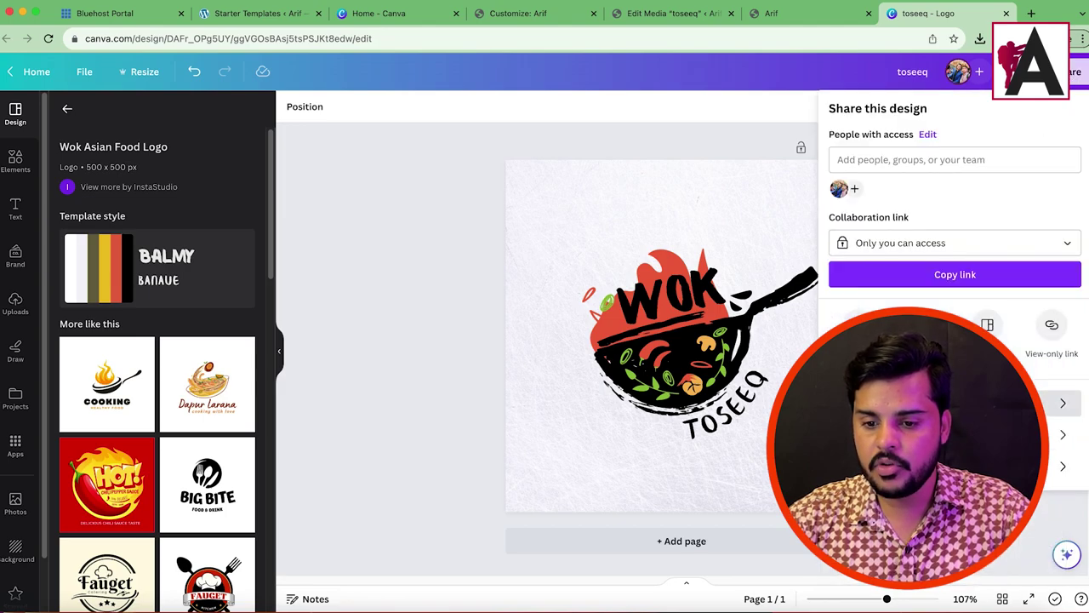
pyautogui.click(843, 404)
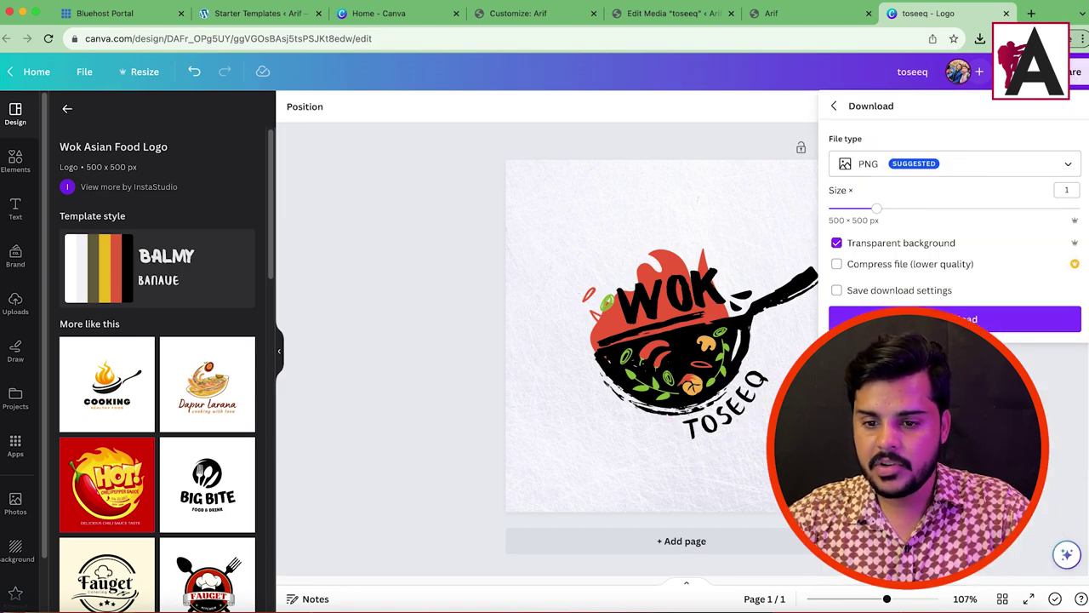
pyautogui.click(943, 313)
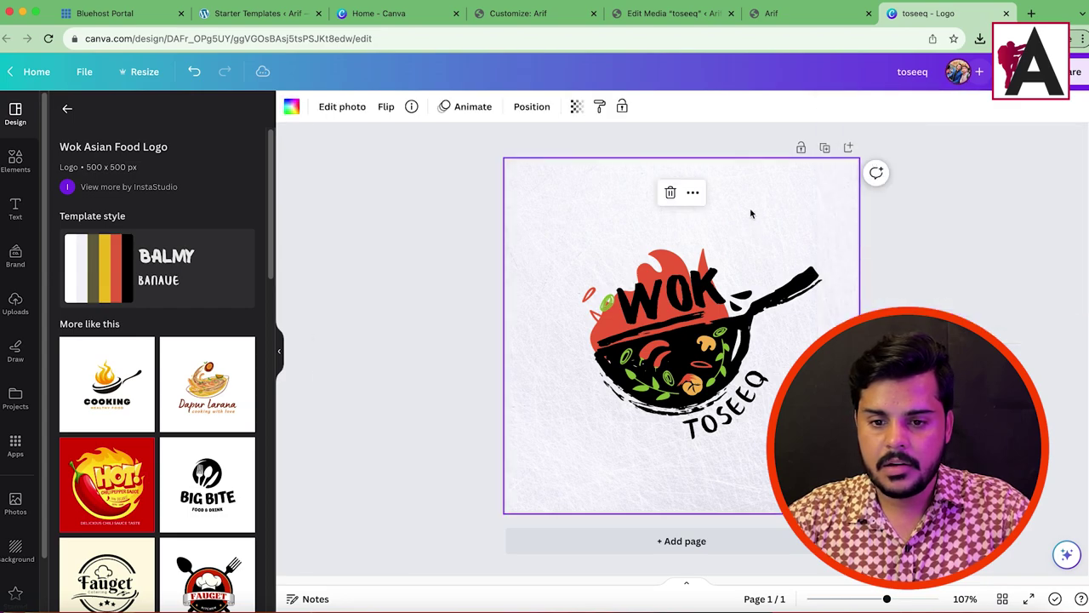
# - Delete the textured background photo from the logo design
pyautogui.click(672, 194)
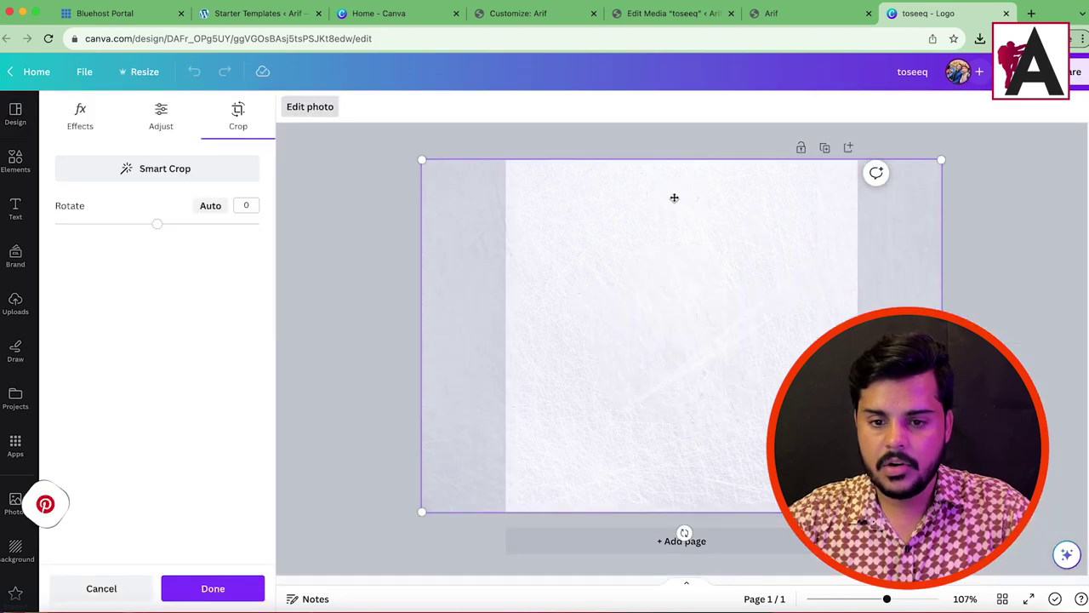
pyautogui.click(1019, 258)
pyautogui.click(670, 193)
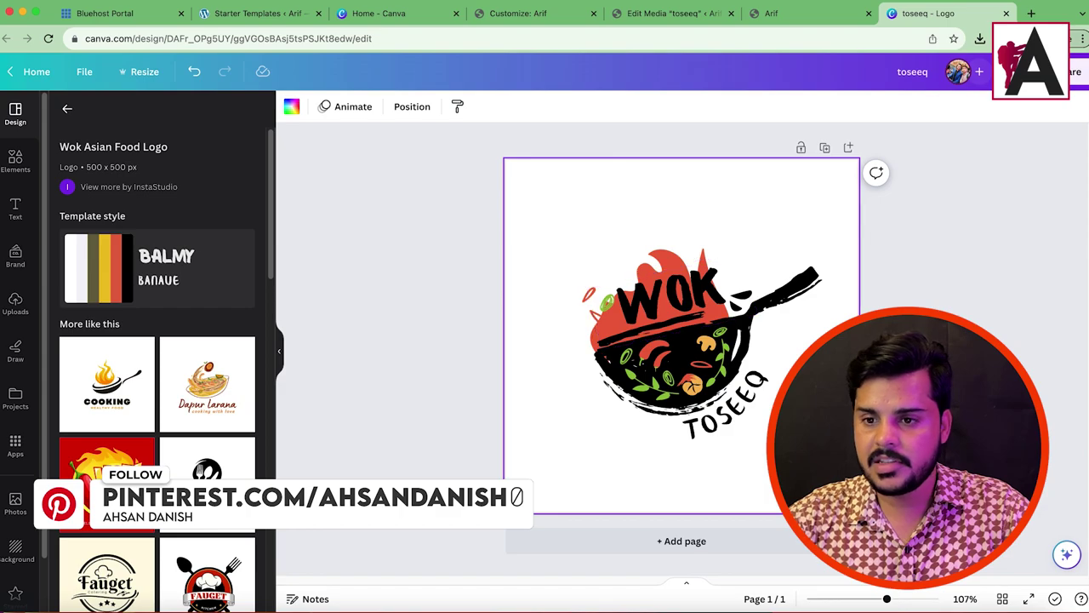
# - Download the logo design as a 500 × 500 px PNG with a transparent background
pyautogui.click(1074, 72)
pyautogui.click(860, 328)
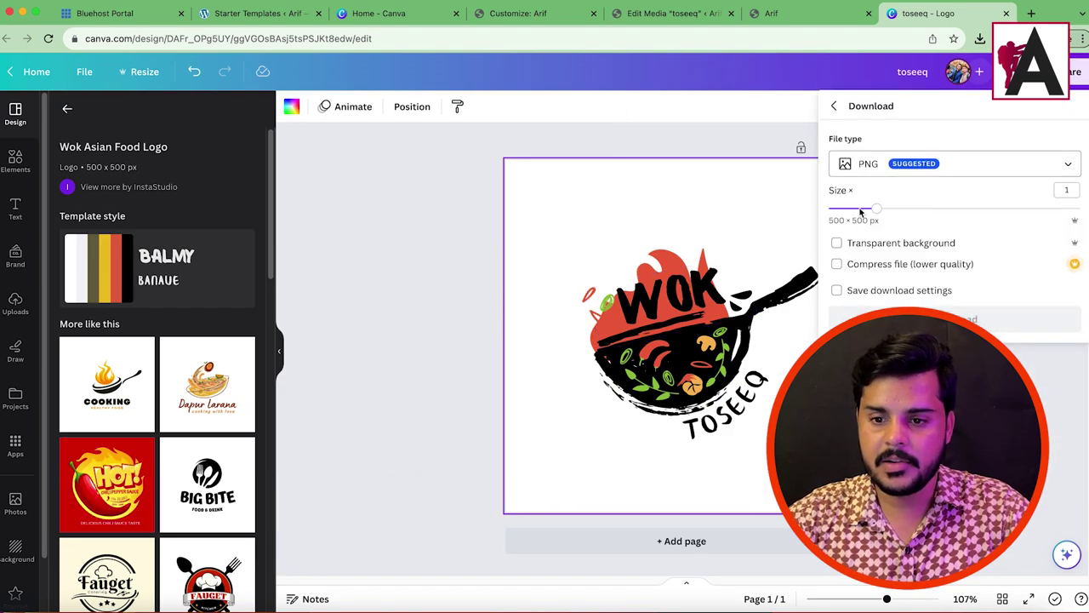
pyautogui.click(1030, 319)
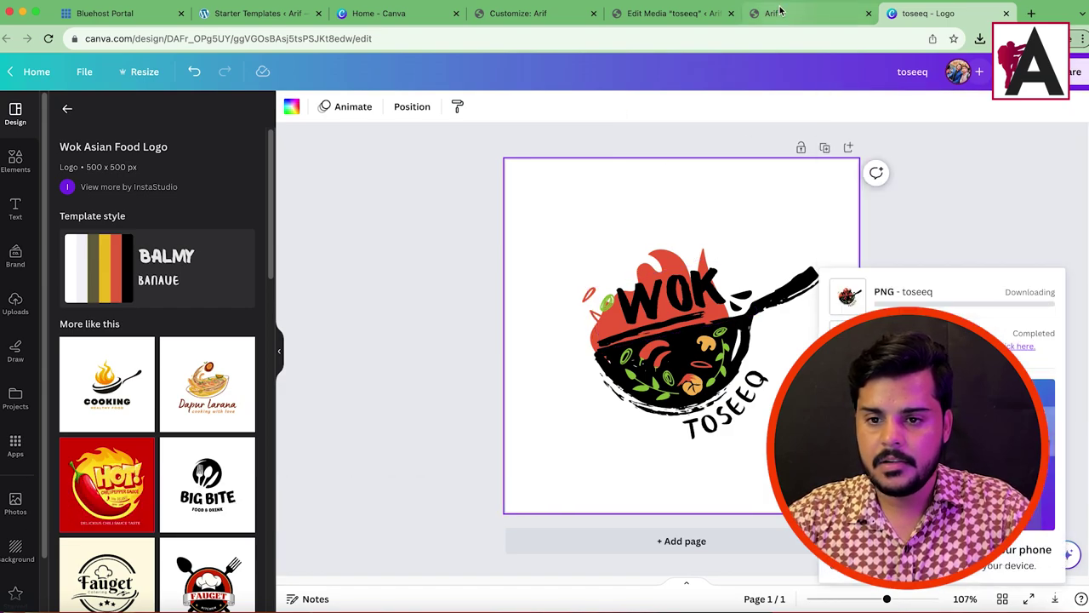
# - Return to the WordPress customizer and replace the site logo with the newly downloaded toseeq (1).png
pyautogui.click(539, 11)
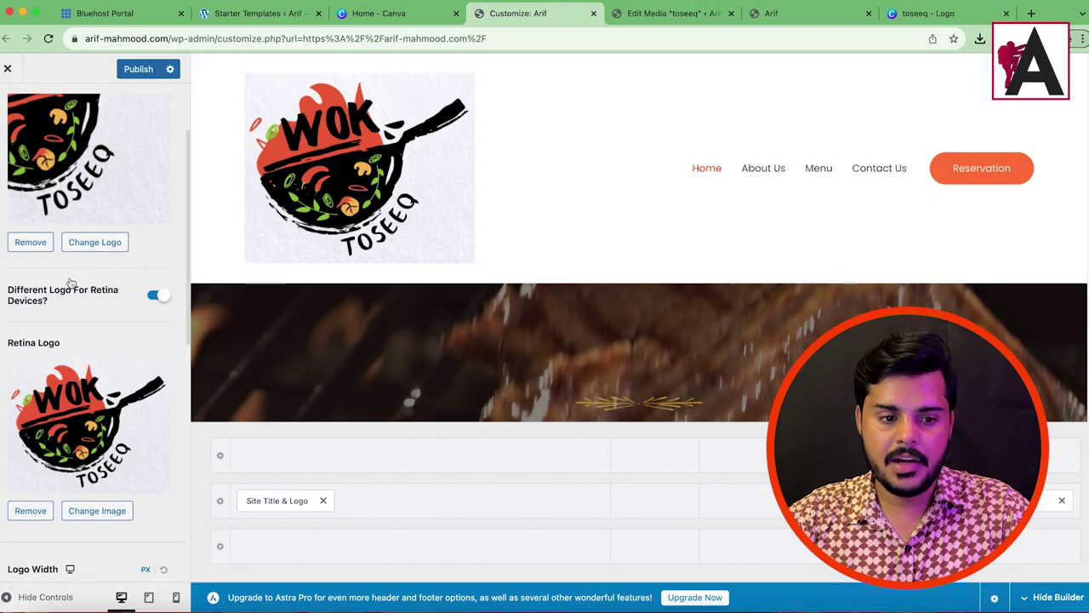
pyautogui.click(88, 243)
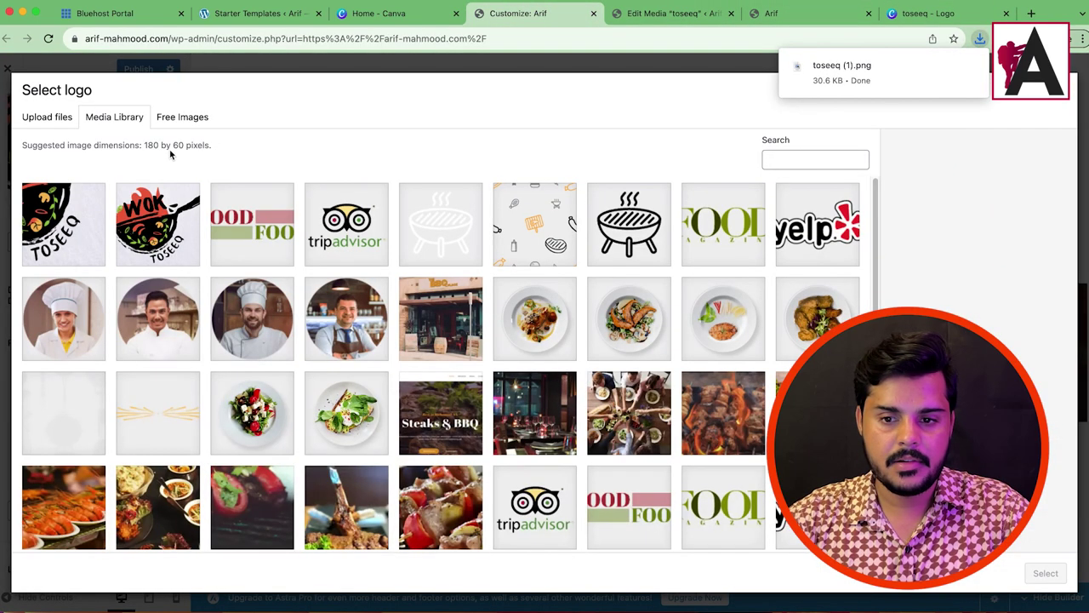
pyautogui.moveTo(843, 69); pyautogui.dragTo(78, 240)
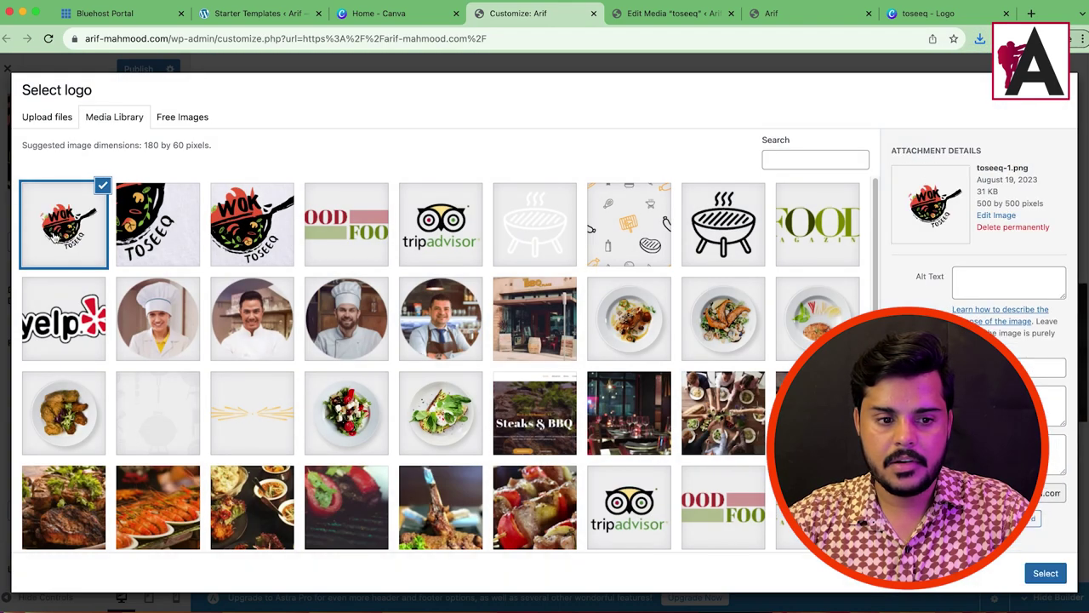
pyautogui.click(1046, 575)
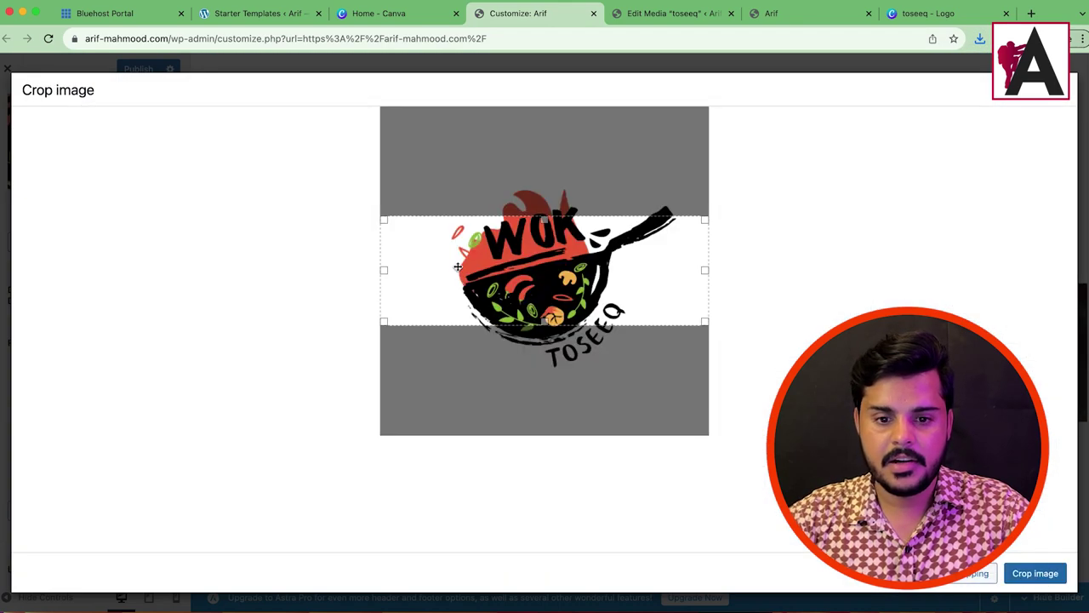
# - Crop the new site logo tightly around the wok artwork on all four sides
pyautogui.moveTo(544, 219); pyautogui.dragTo(545, 181)
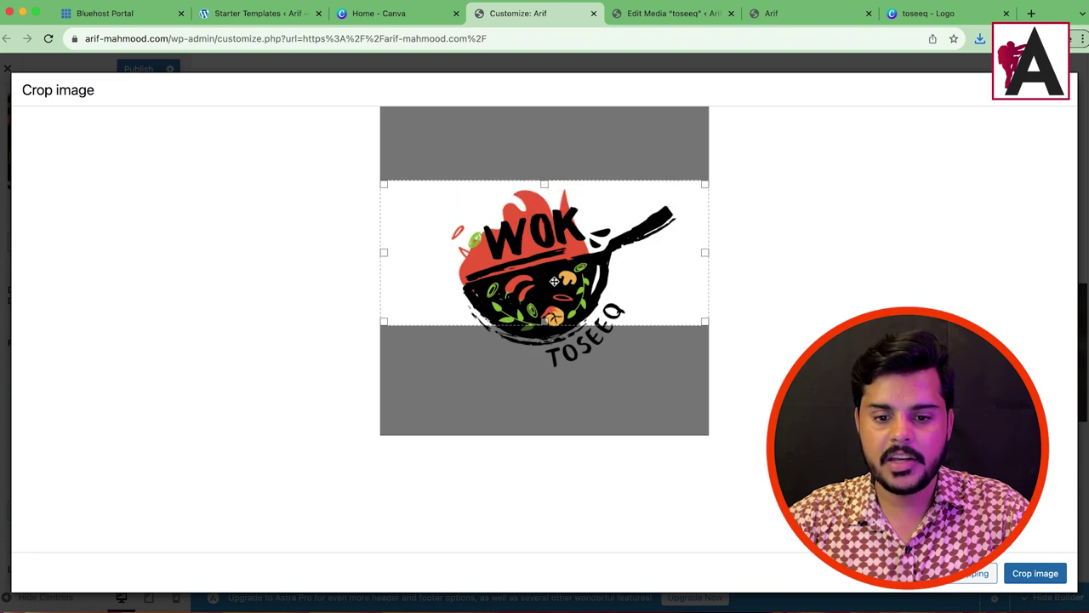
pyautogui.moveTo(542, 324); pyautogui.dragTo(539, 359)
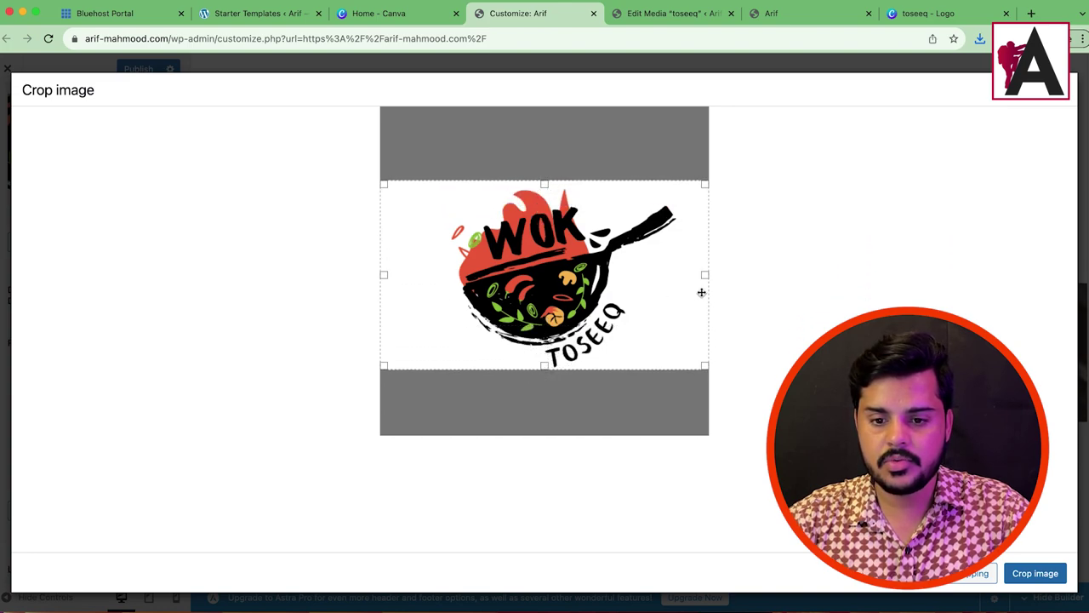
pyautogui.moveTo(705, 275); pyautogui.dragTo(672, 266)
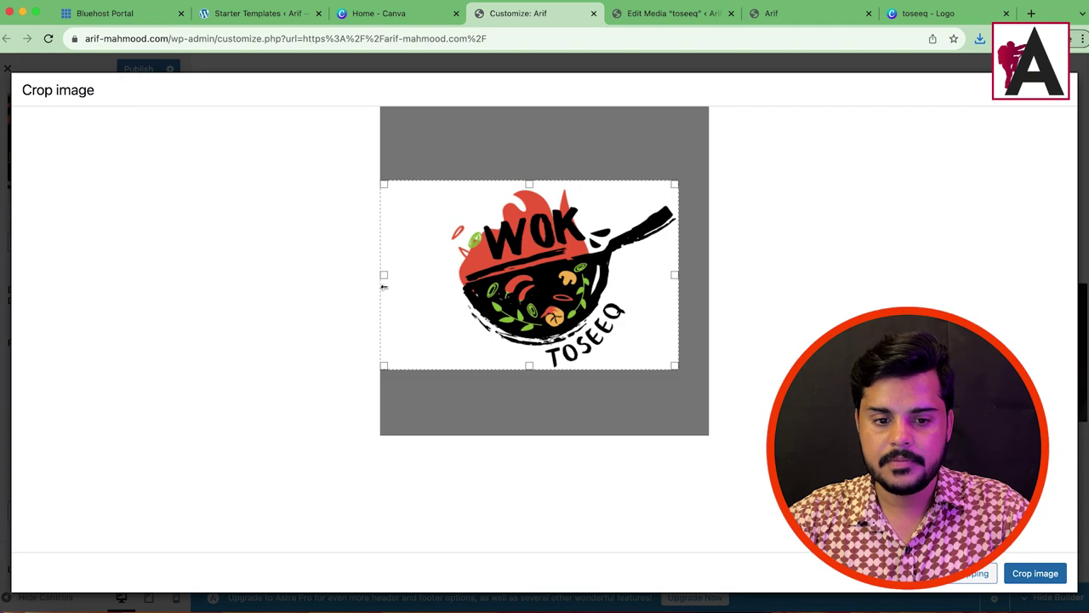
pyautogui.moveTo(417, 279); pyautogui.dragTo(442, 282)
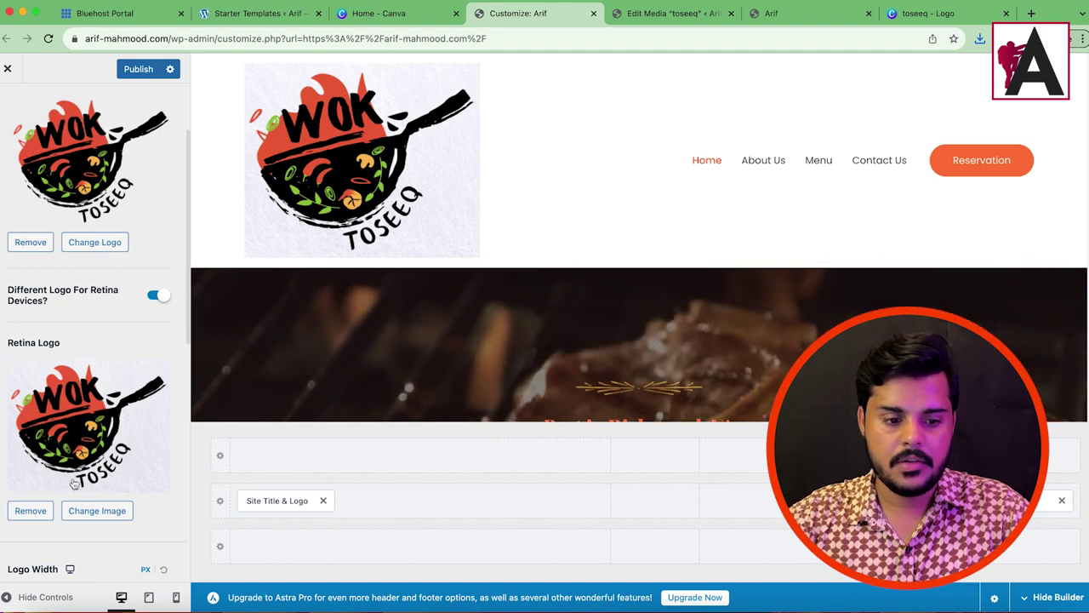
# - Replace the retina logo with the uncropped toseeq-1.png from the media library
pyautogui.click(98, 414)
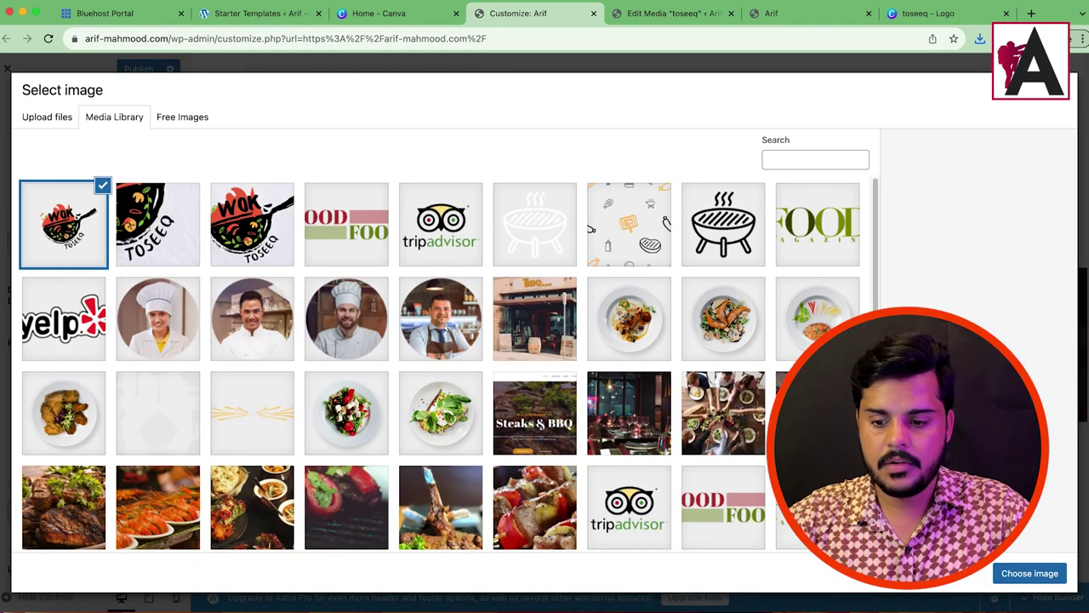
pyautogui.click(1029, 573)
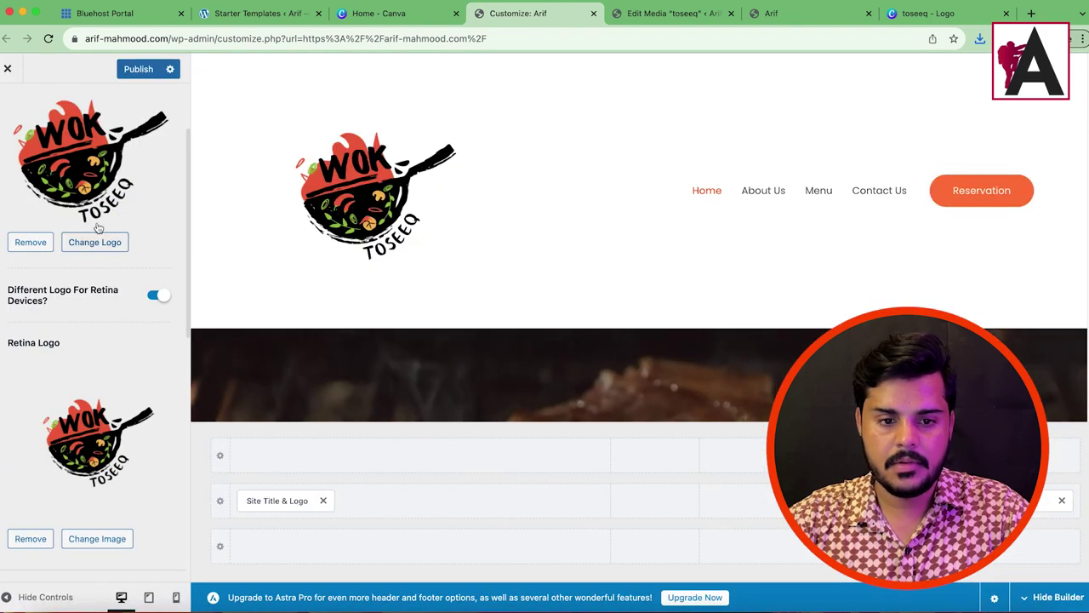
# - Reopen the retina logo image selection and open toseeq-1.png for editing
pyautogui.scroll(-1, 120, 357)
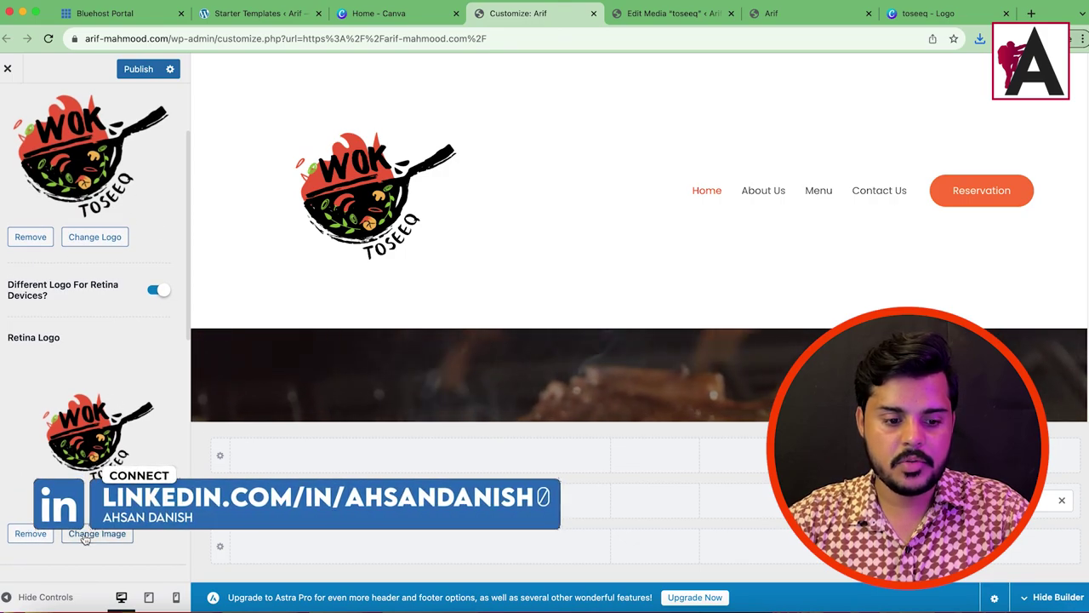
pyautogui.click(95, 534)
pyautogui.click(79, 245)
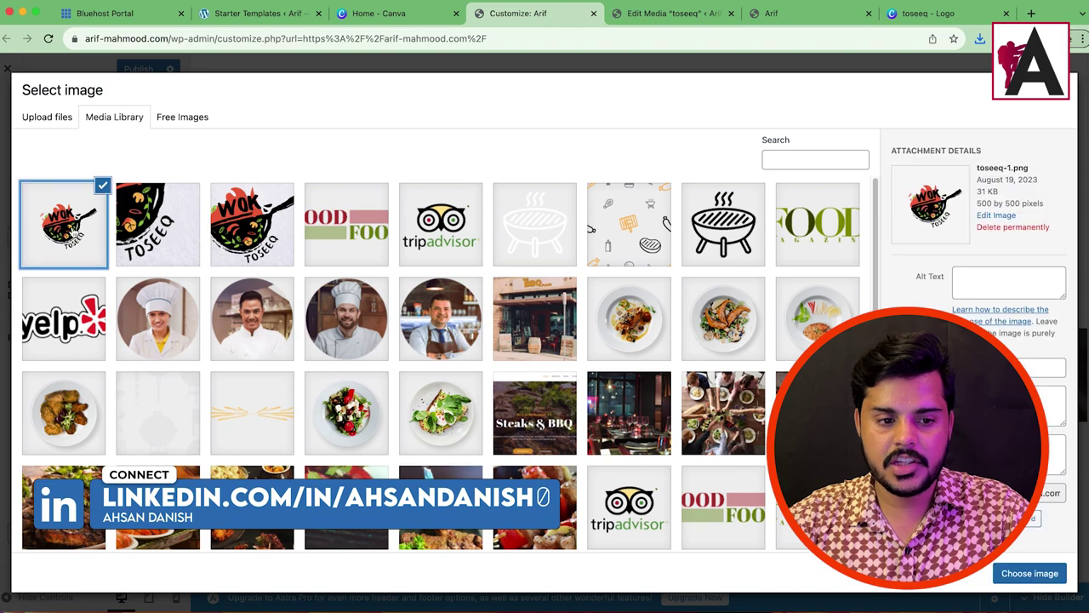
pyautogui.click(1002, 216)
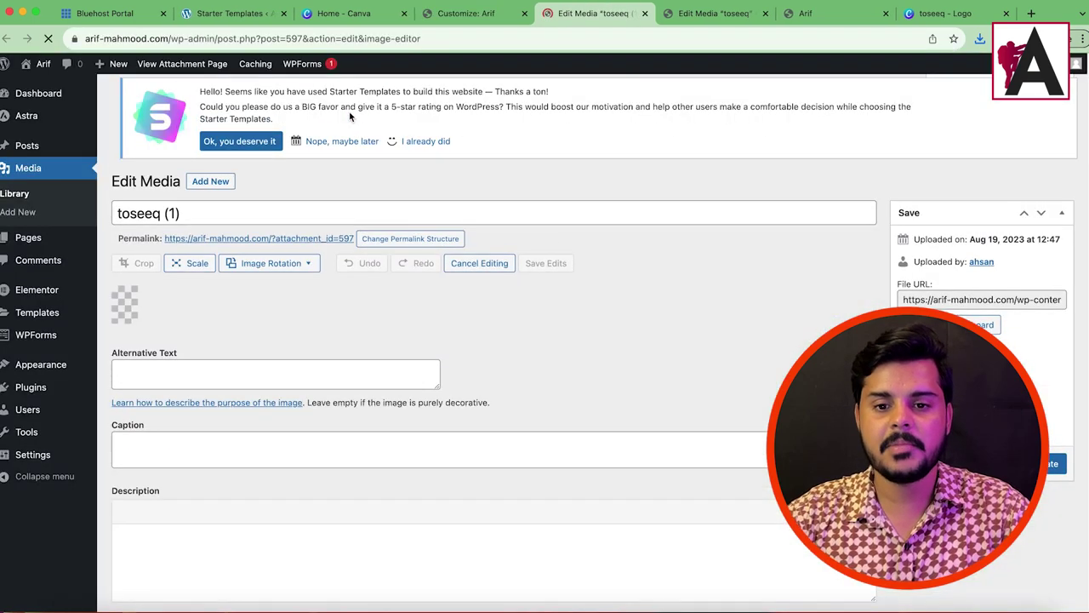
# - Crop the toseeq (1) image around the wok artwork to about 365 × 294 px and update the media file
pyautogui.scroll(-1, 255, 281)
pyautogui.click(144, 250)
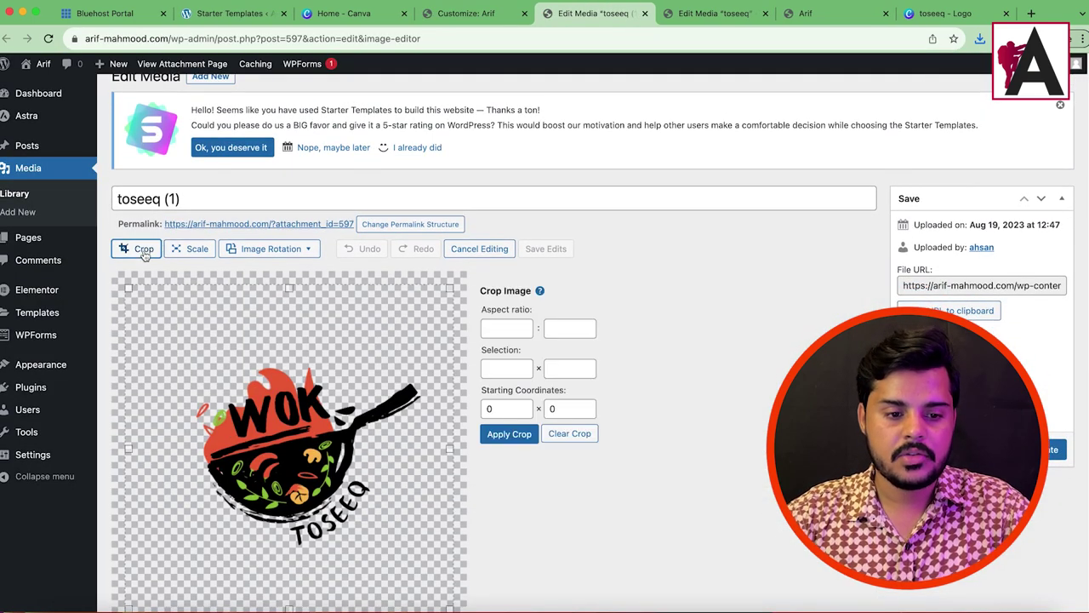
pyautogui.moveTo(289, 286)
pyautogui.mouseDown()
pyautogui.moveTo(289, 356)
pyautogui.moveTo(289, 290)
pyautogui.mouseUp()
pyautogui.scroll(-5, 492, 288)
pyautogui.scroll(-1, 492, 287)
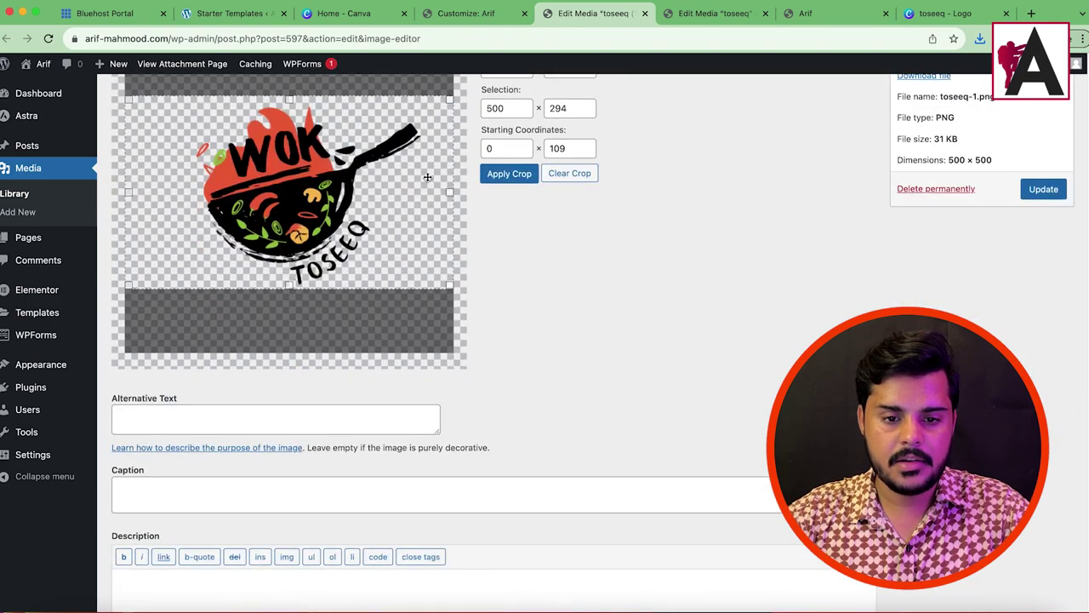
pyautogui.moveTo(451, 192); pyautogui.dragTo(414, 183)
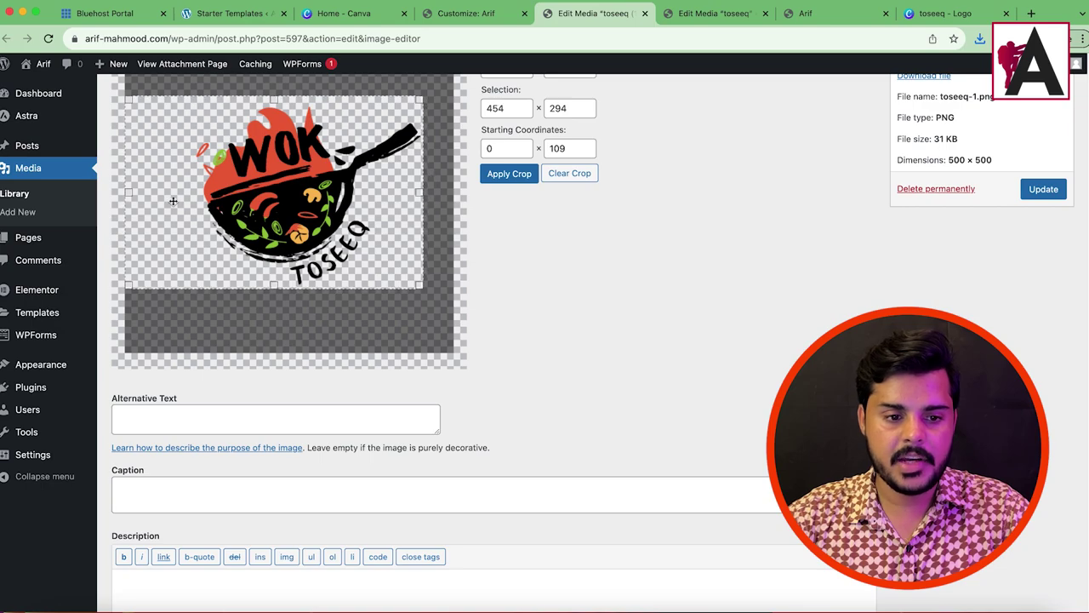
pyautogui.moveTo(128, 195); pyautogui.dragTo(180, 200)
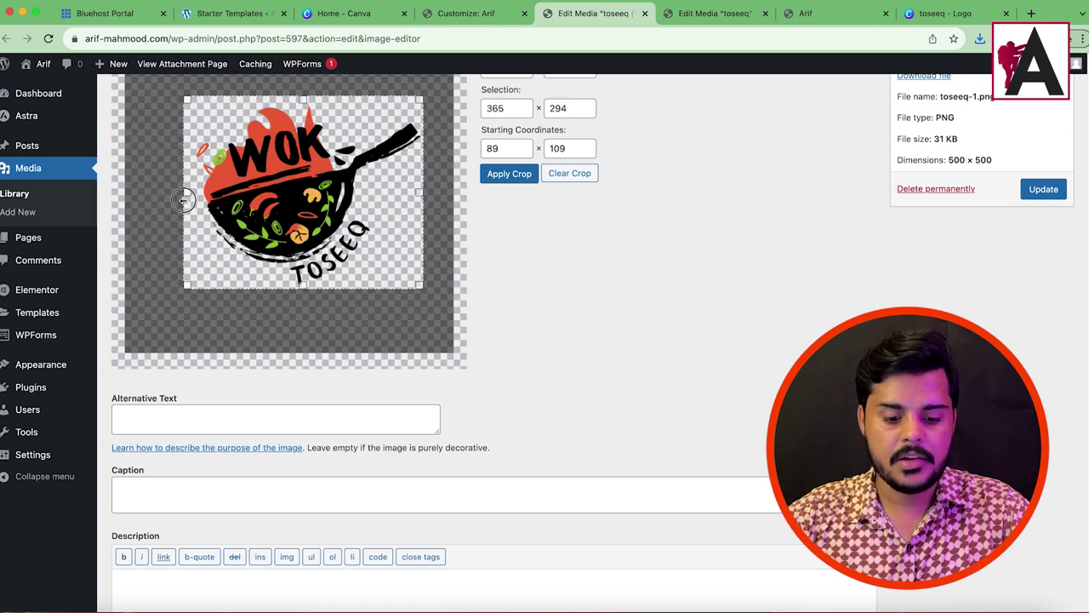
pyautogui.click(510, 174)
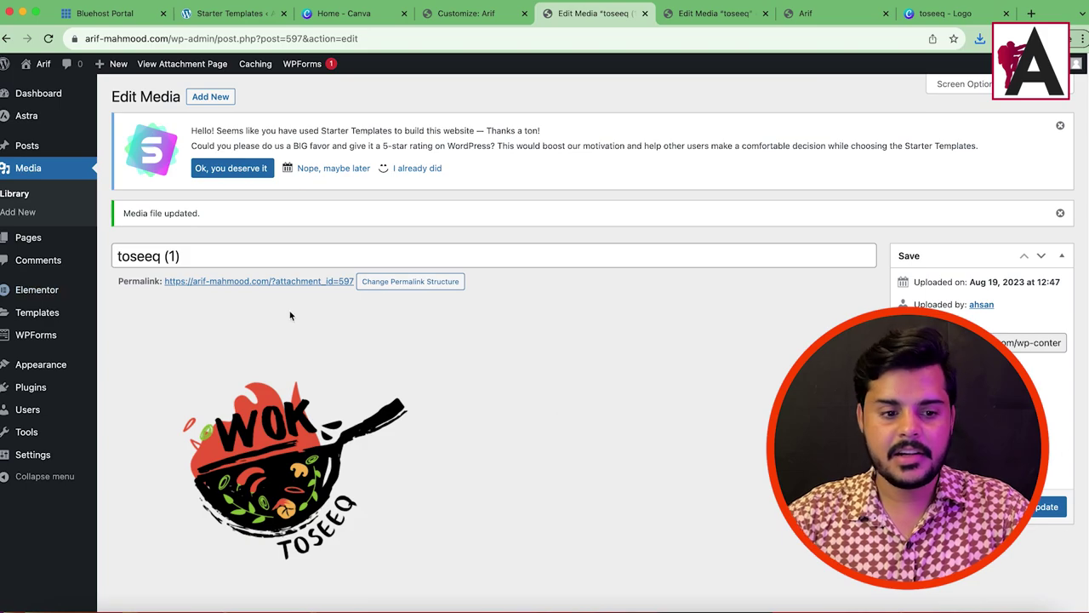
pyautogui.click(1043, 508)
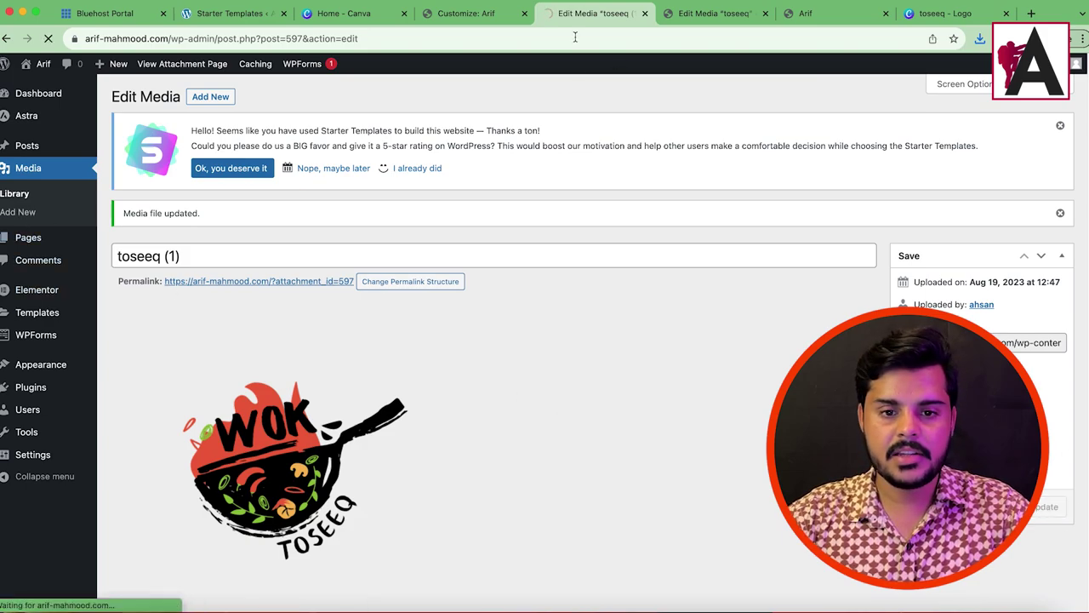
# - Return to the customizer, choose toseeq-1.png as the retina logo, publish the changes and reload the page
pyautogui.click(466, 13)
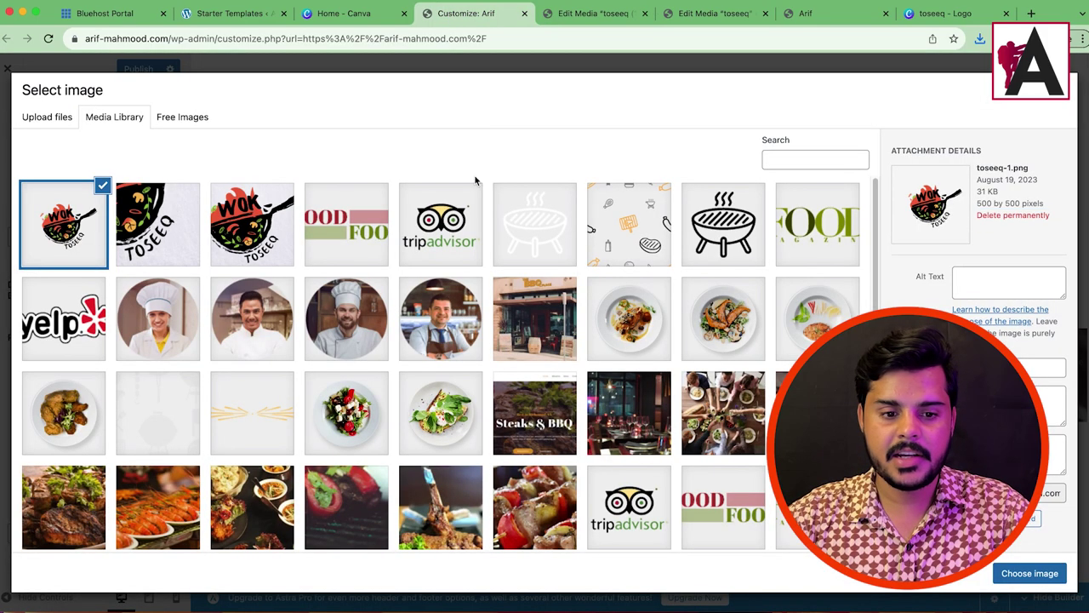
pyautogui.click(1056, 576)
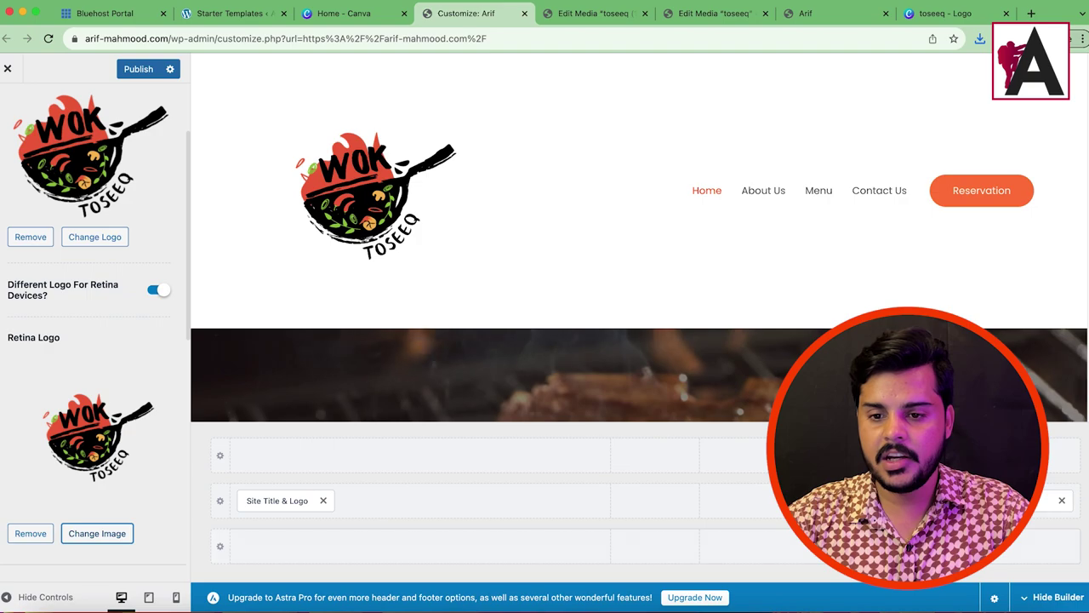
pyautogui.click(132, 72)
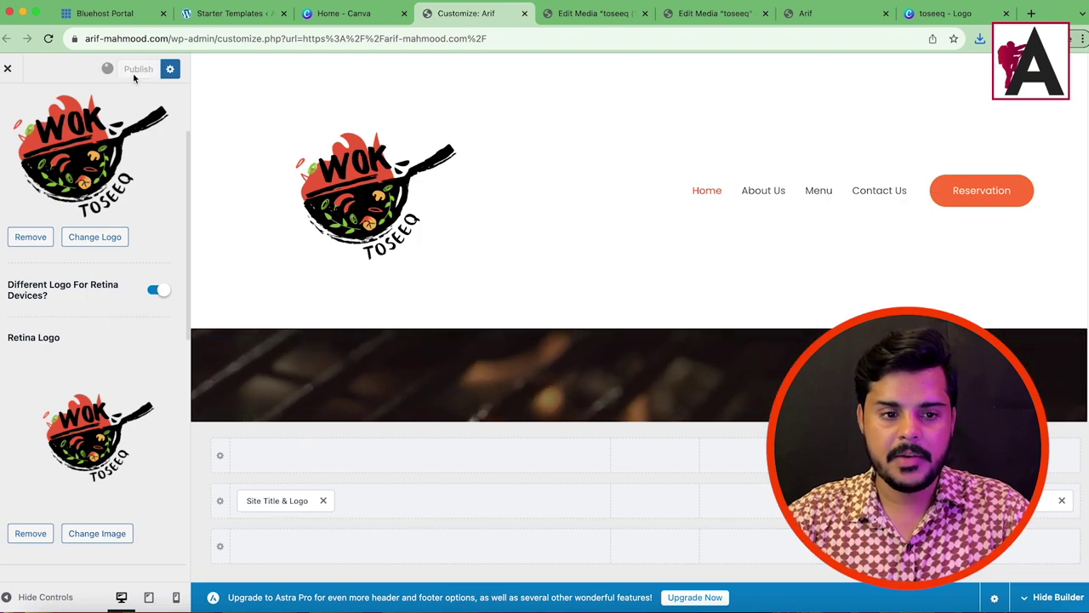
pyautogui.click(51, 40)
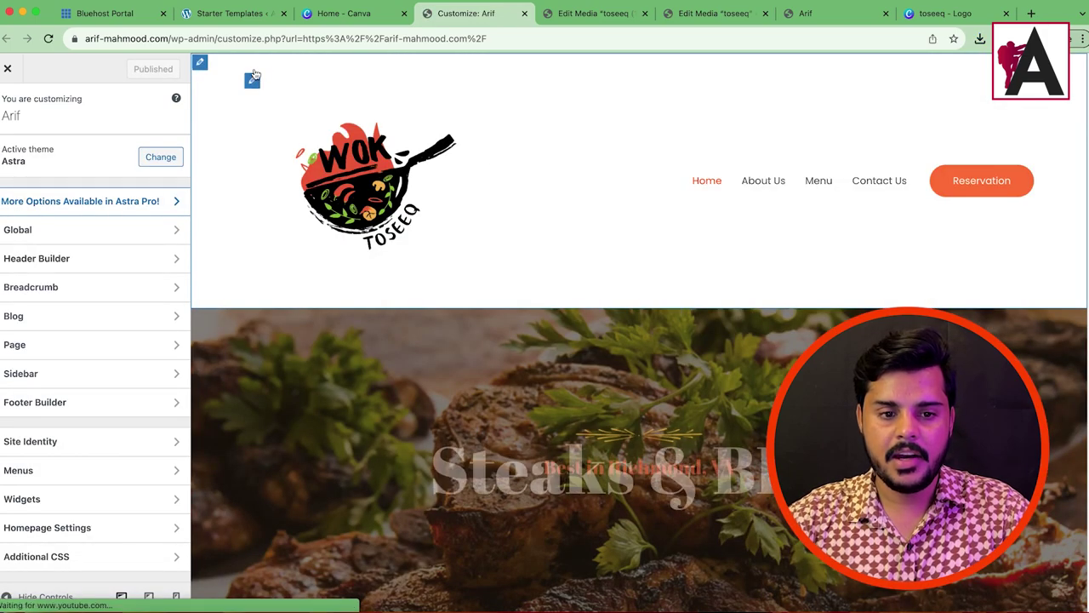
# - Open the header logo settings, reduce the logo width to 70 px and disable the different logo for retina devices
pyautogui.click(252, 80)
pyautogui.scroll(-5, 104, 425)
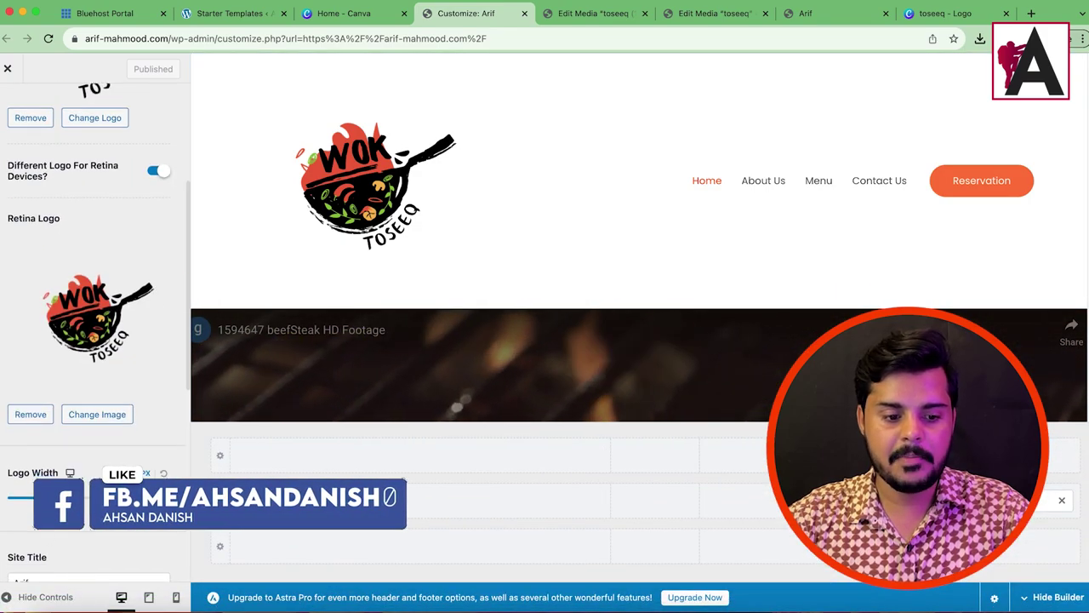
pyautogui.moveTo(46, 498); pyautogui.dragTo(24, 497)
pyautogui.click(156, 170)
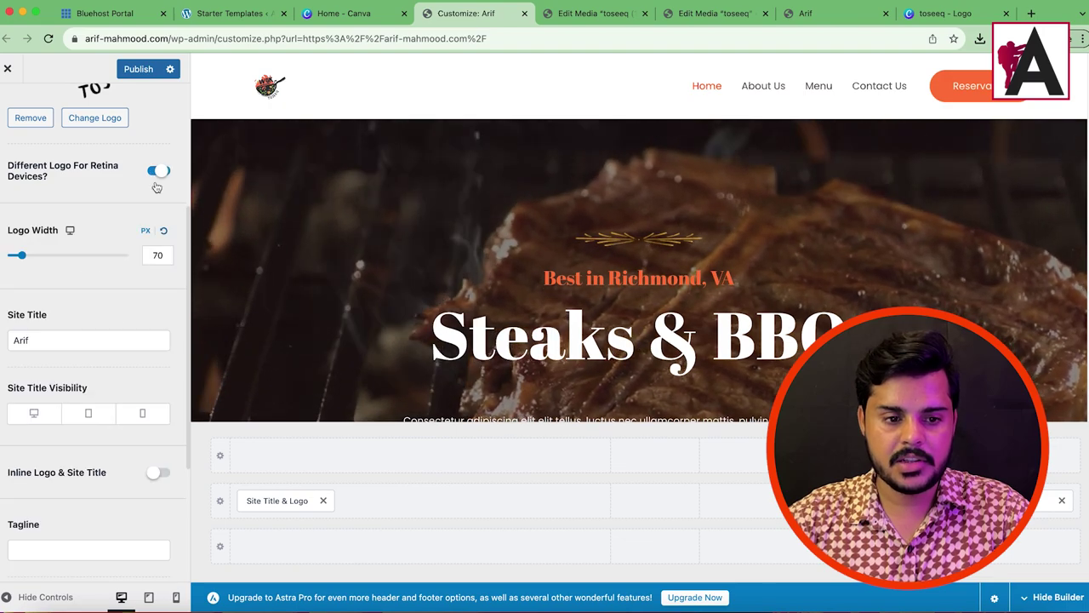
# - Set the logo width to 93 px, preview the header without the side controls, and publish the change
pyautogui.scroll(4, 76, 428)
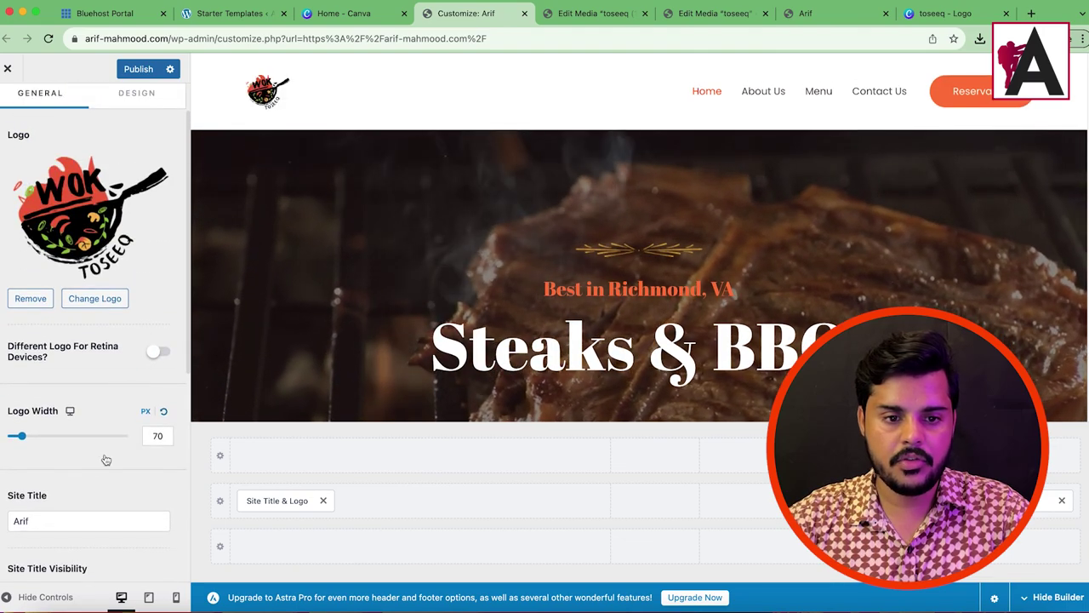
pyautogui.moveTo(21, 436); pyautogui.dragTo(30, 436)
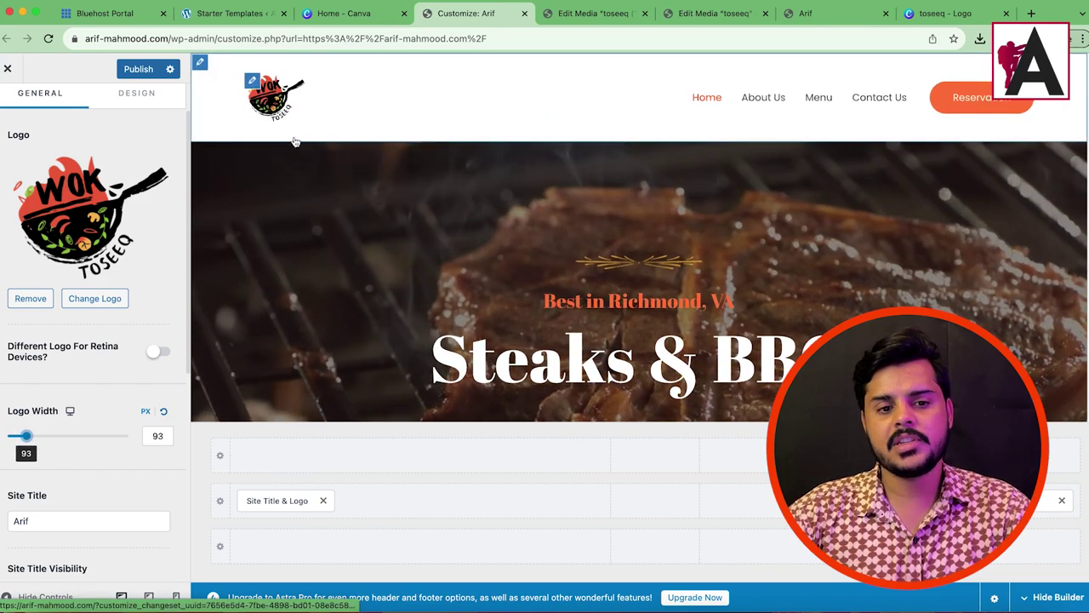
pyautogui.hscroll(1, 179, 307)
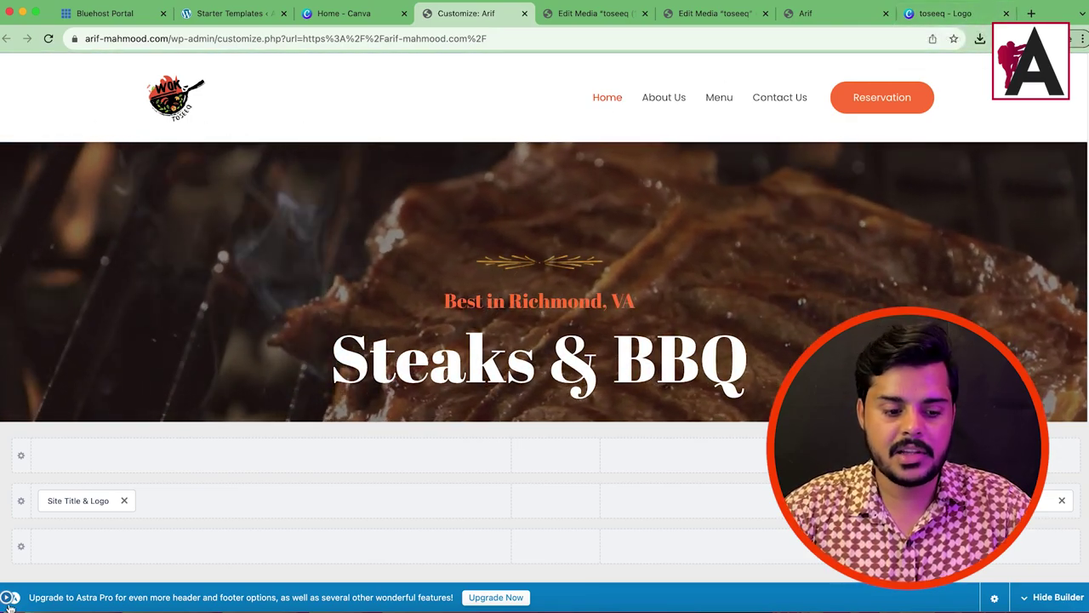
pyautogui.click(78, 500)
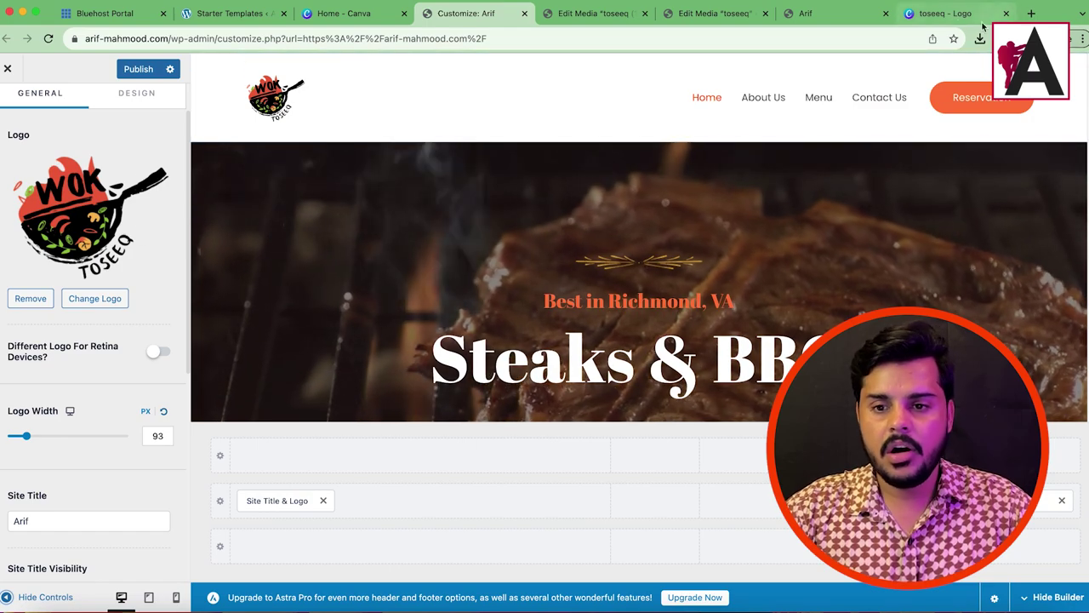
pyautogui.click(137, 70)
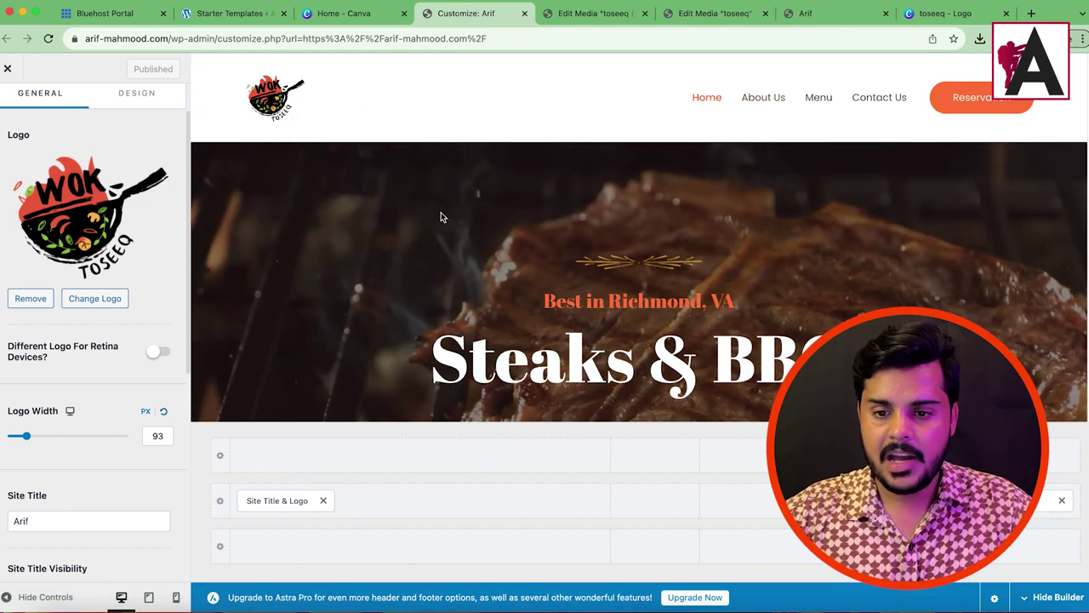
# - Review the homepage preview down to the contact section and footer
pyautogui.scroll(-5, 562, 222)
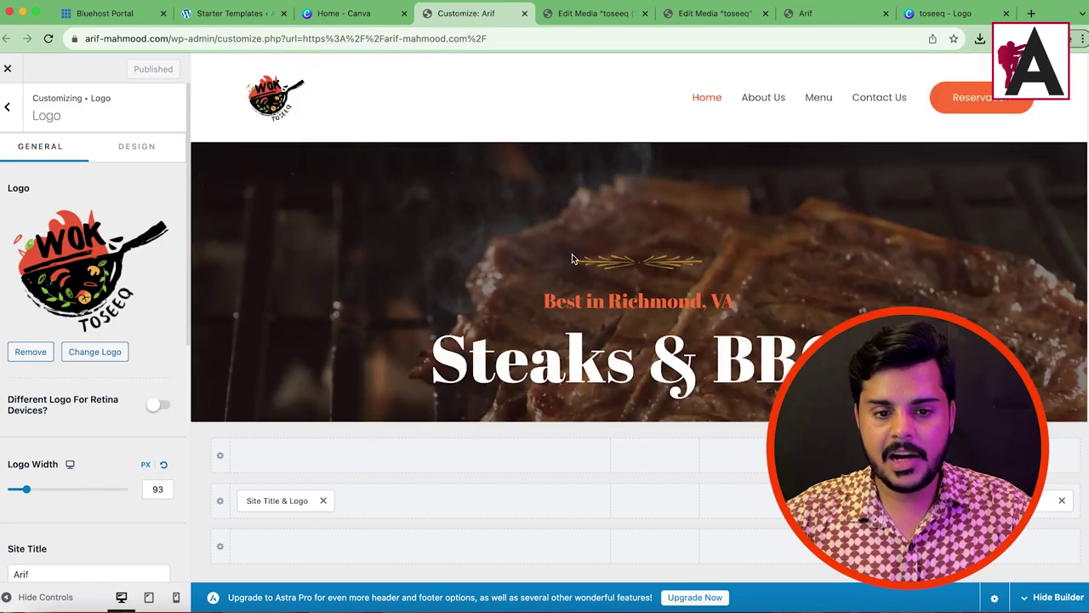
pyautogui.scroll(-15, 489, 246)
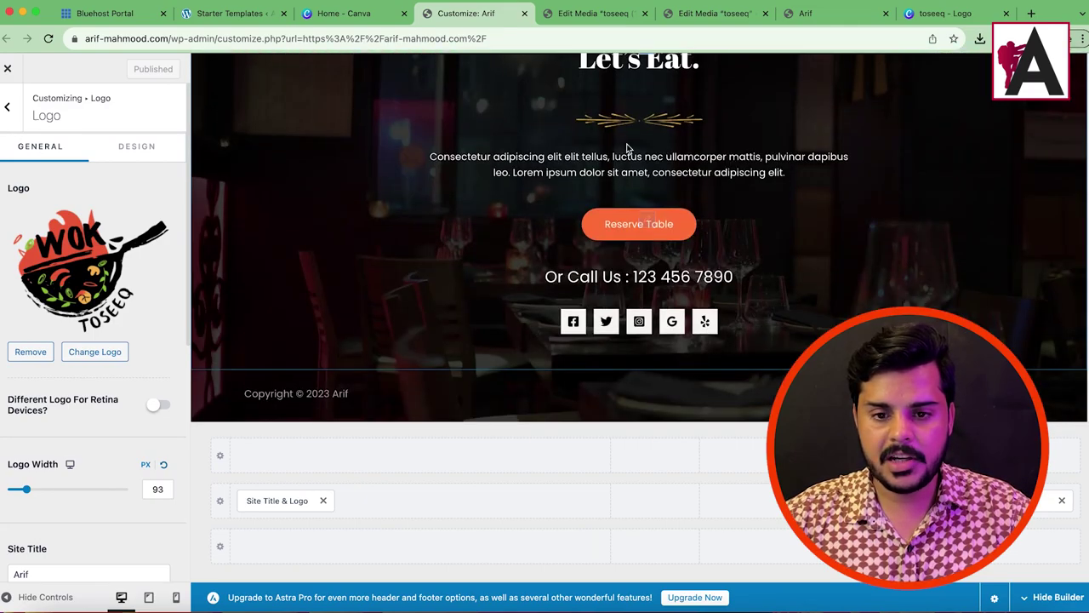
pyautogui.scroll(3, 647, 144)
pyautogui.scroll(-3, 595, 212)
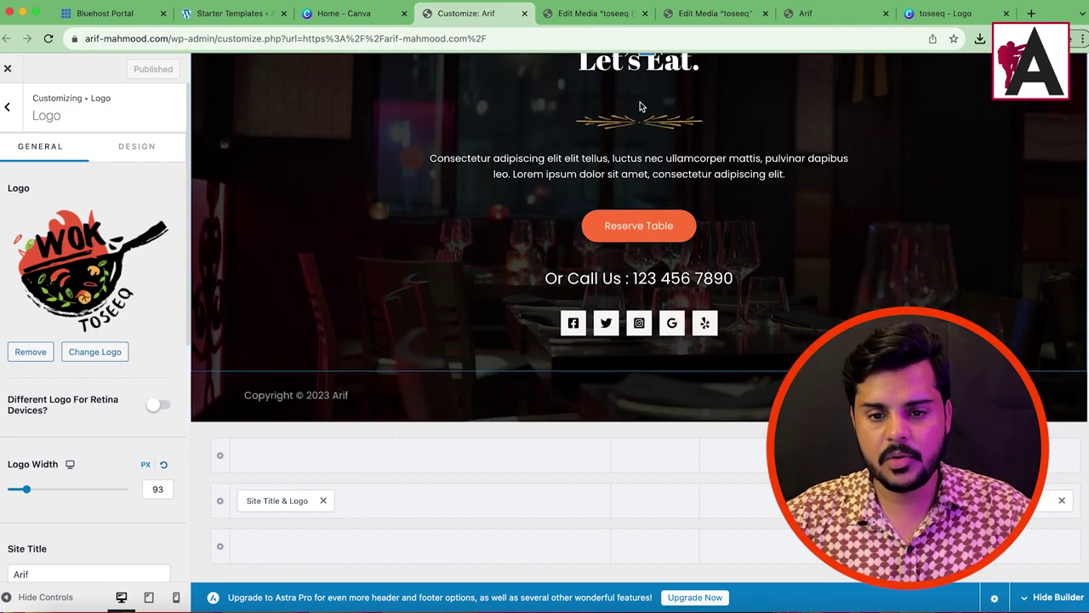
# - Open the footer's Or Call Us text for editing and replace its phone number
pyautogui.scroll(1, 641, 111)
pyautogui.click(647, 92)
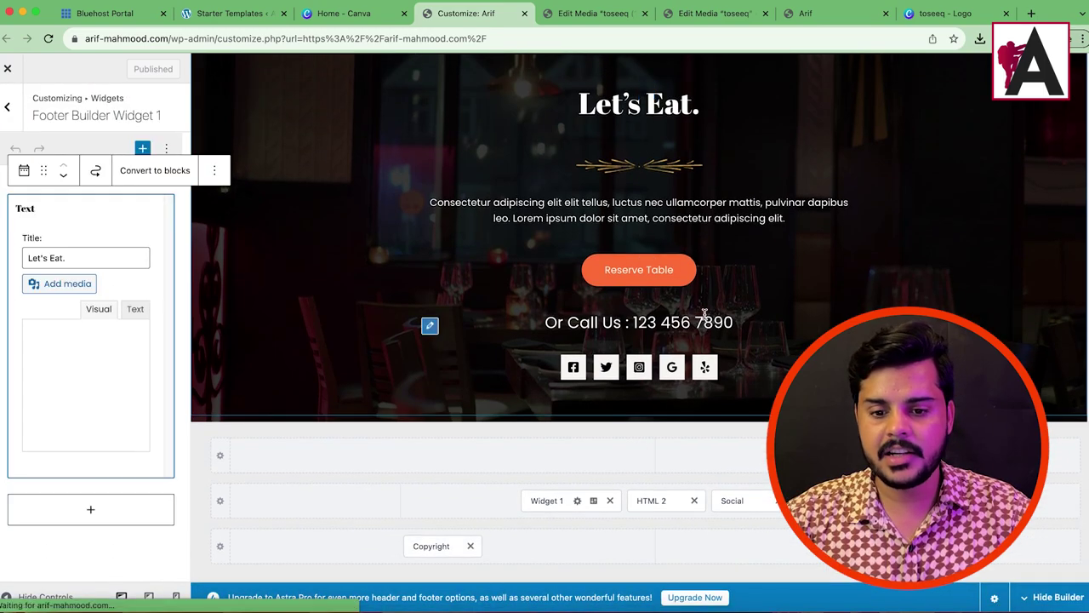
pyautogui.click(428, 327)
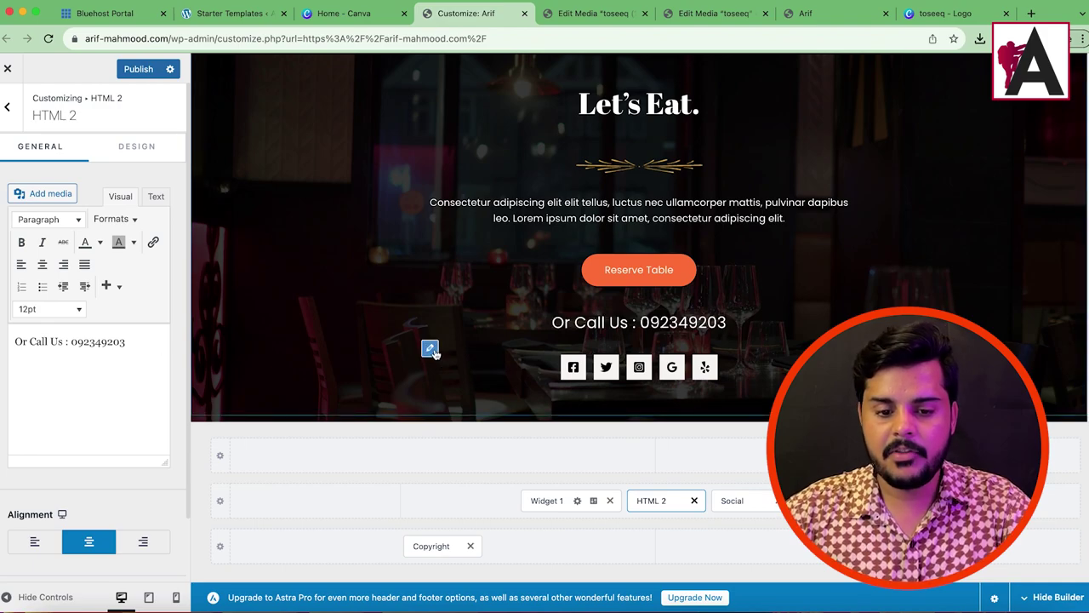
# - Open the footer's social icon settings, look over the existing entries, and add a Phone icon
pyautogui.click(430, 349)
pyautogui.click(66, 232)
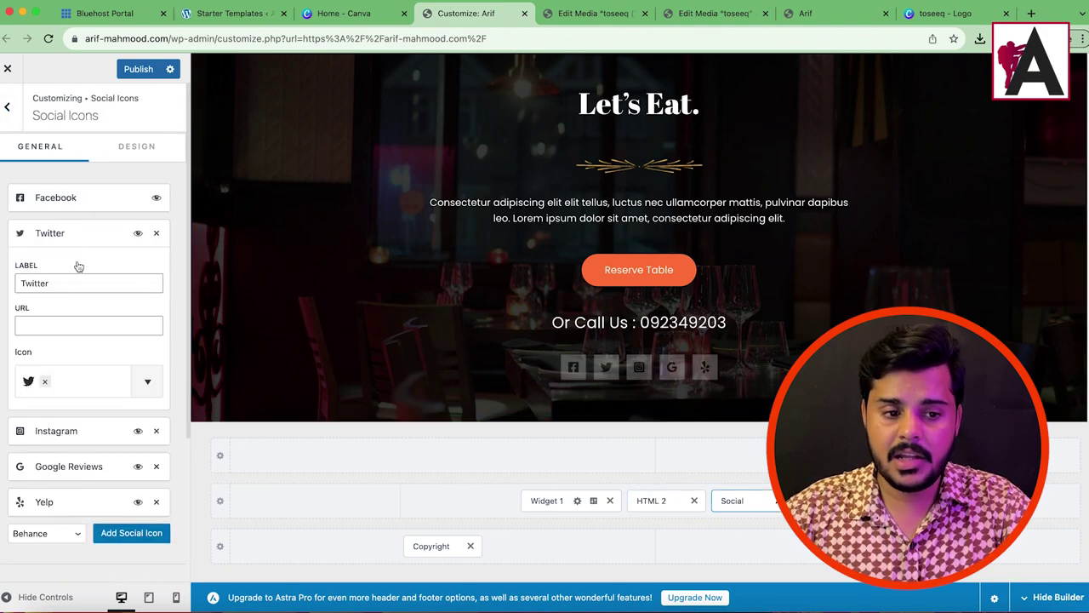
pyautogui.click(48, 237)
pyautogui.click(56, 269)
pyautogui.click(57, 271)
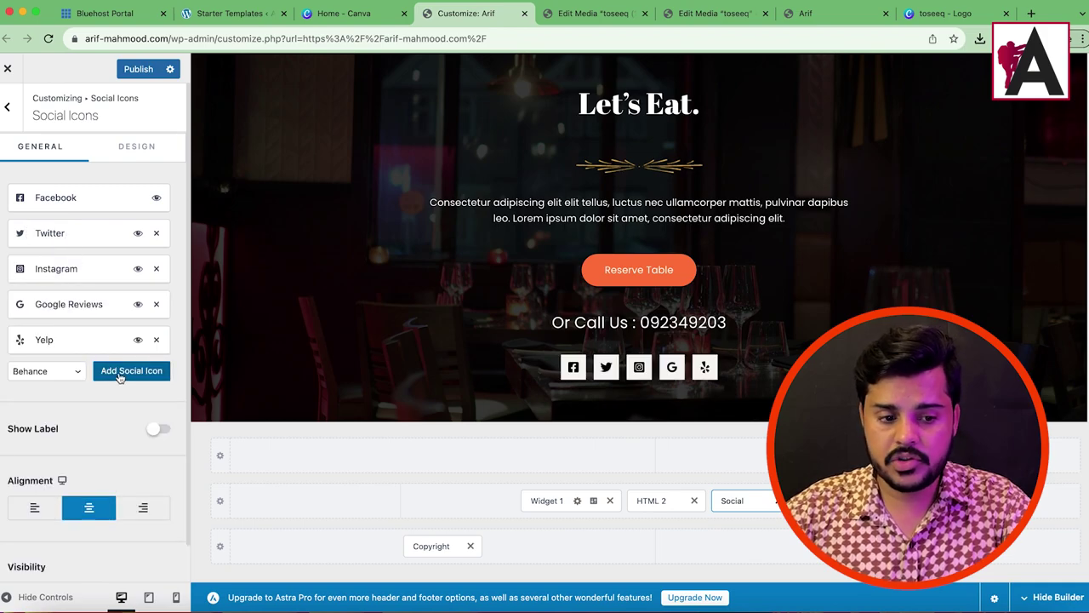
pyautogui.click(39, 372)
pyautogui.click(32, 515)
pyautogui.click(131, 370)
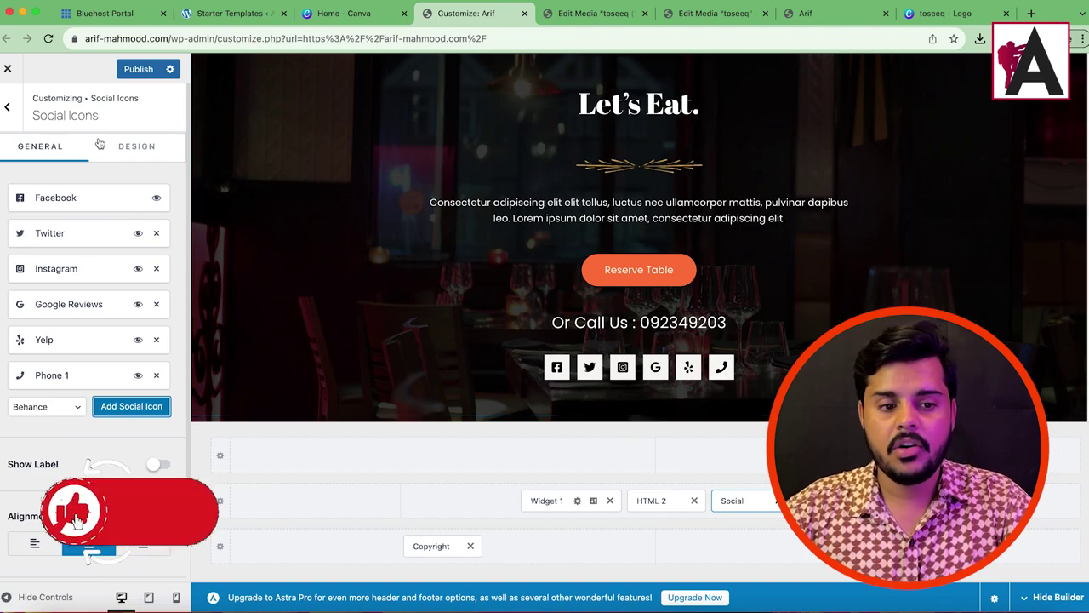
# - Remove the Yelp icon from the footer's social icons and publish the changes
pyautogui.click(47, 341)
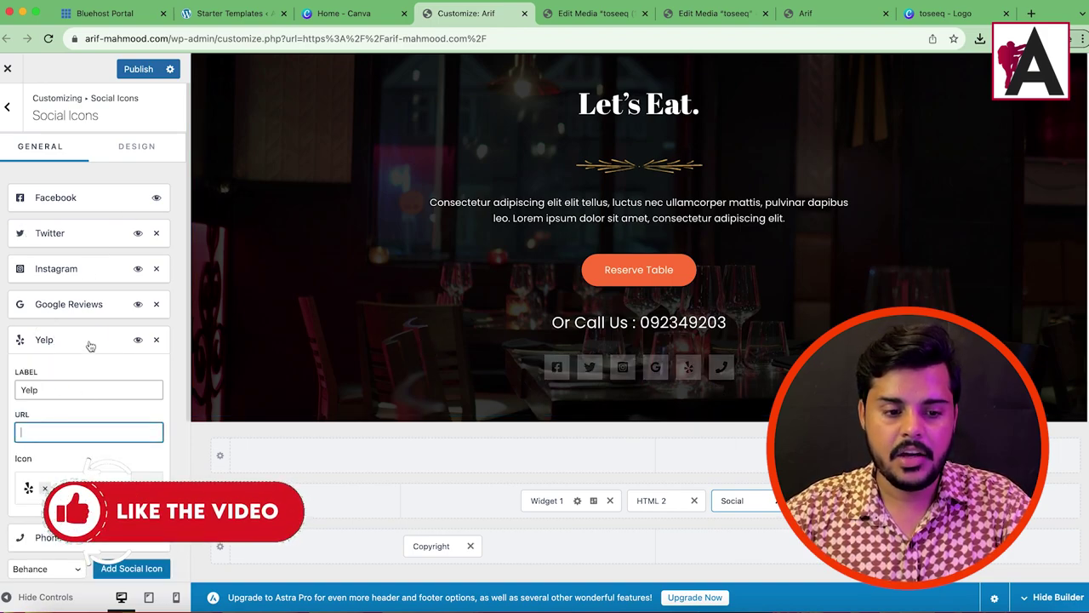
pyautogui.click(156, 340)
pyautogui.click(152, 73)
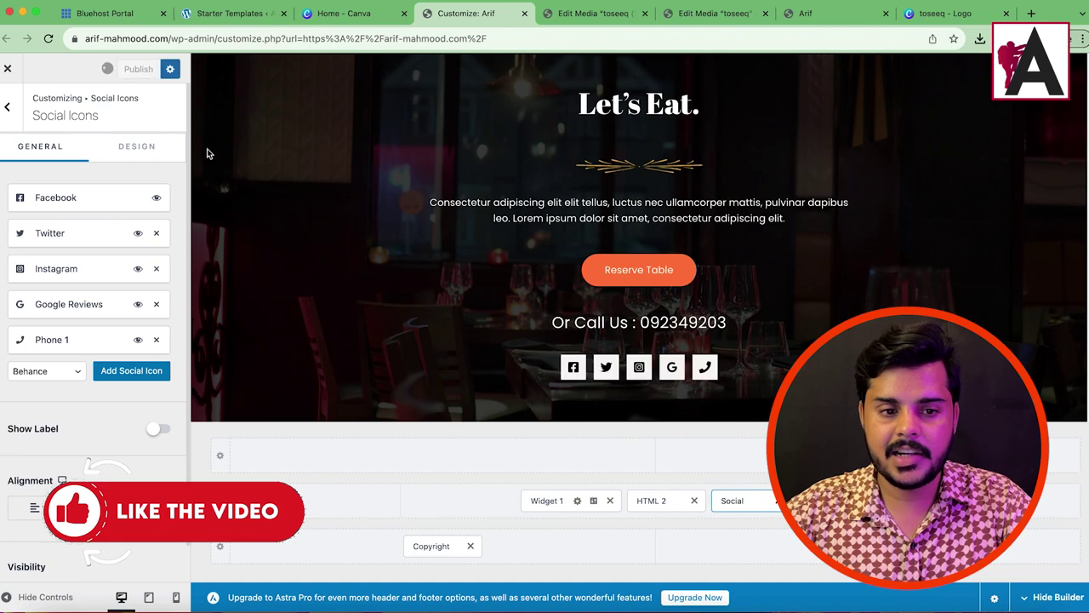
# - Open the footer's copyright text settings and return to the header area of the preview
pyautogui.scroll(-1, 681, 357)
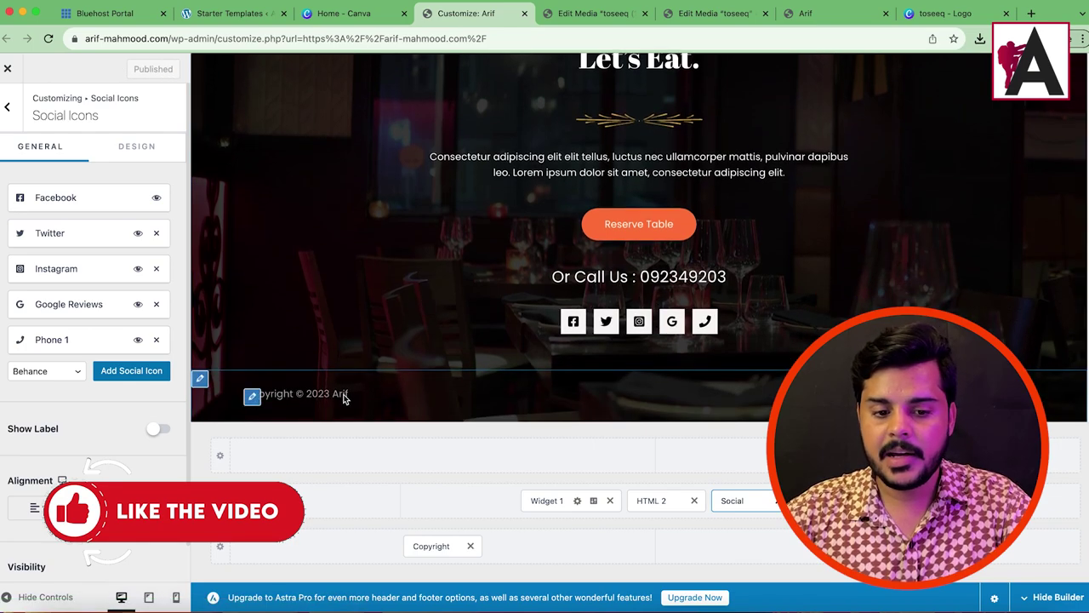
pyautogui.click(252, 397)
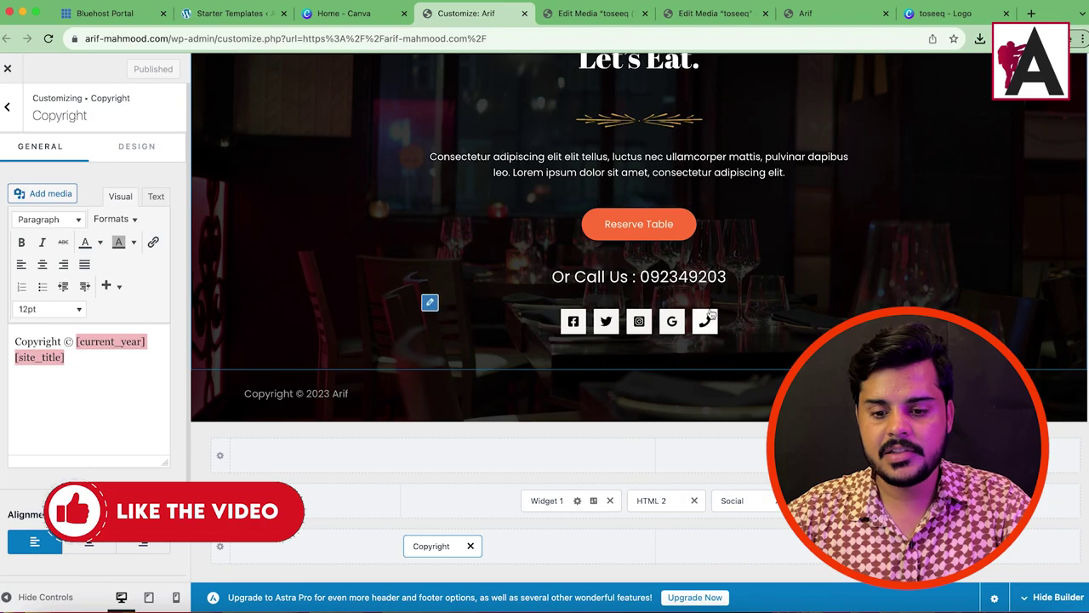
pyautogui.scroll(15, 496, 256)
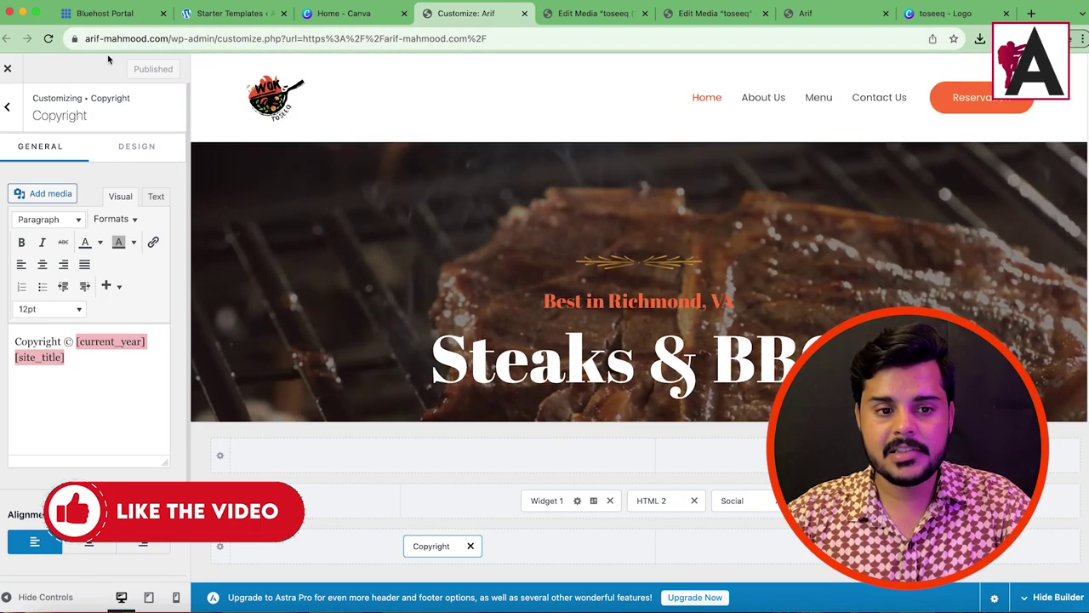
# - Leave the customizer for the live homepage and view it down to the Our Delicious Story section
pyautogui.click(672, 43)
pyautogui.press('BackSpace')
pyautogui.press('Return')
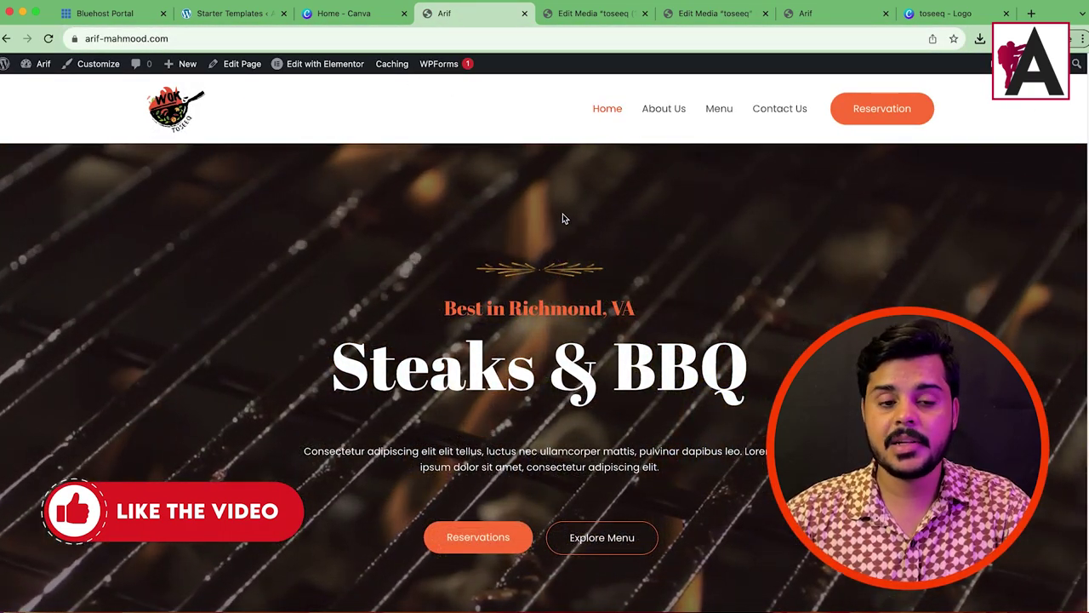
pyautogui.scroll(-10, 342, 199)
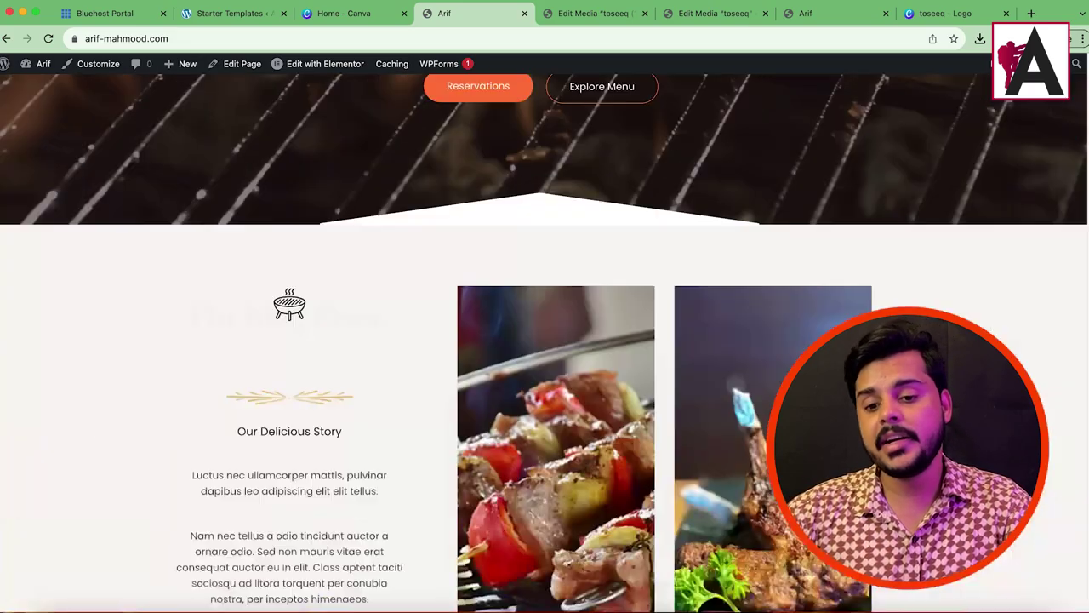
# - Open the homepage in the Elementor editor and dismiss the What's New announcement
pyautogui.click(316, 66)
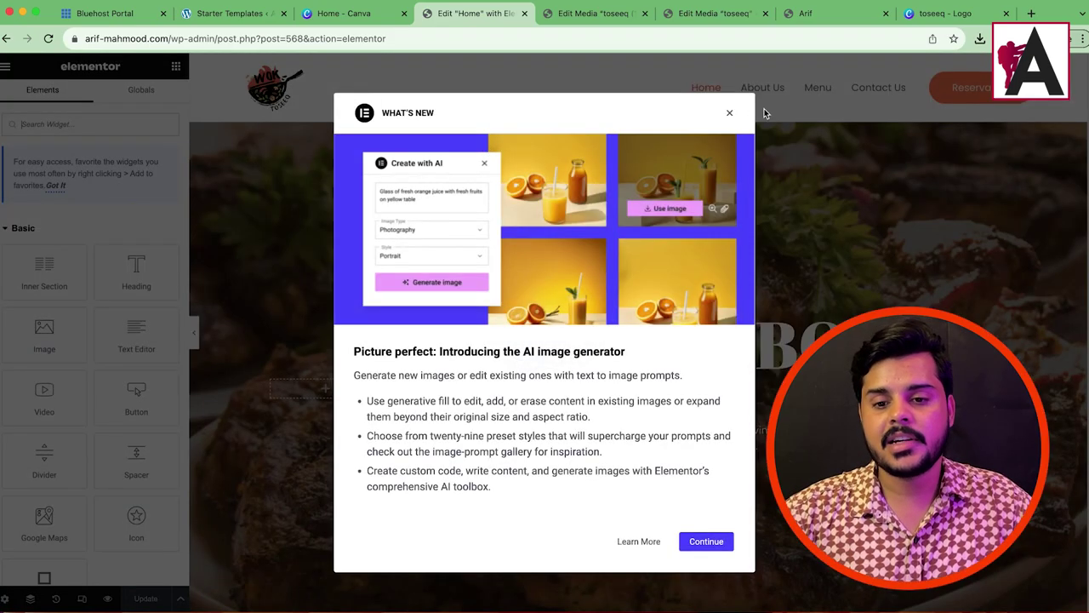
pyautogui.click(730, 115)
pyautogui.click(729, 136)
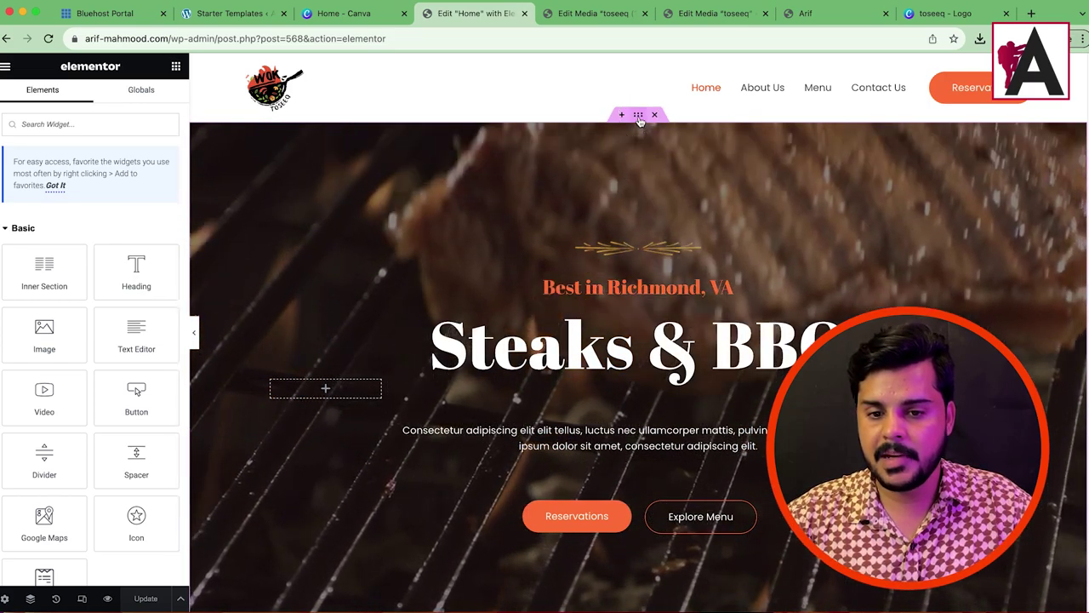
# - Open the hero section's background style settings and select its YouTube video link
pyautogui.click(638, 115)
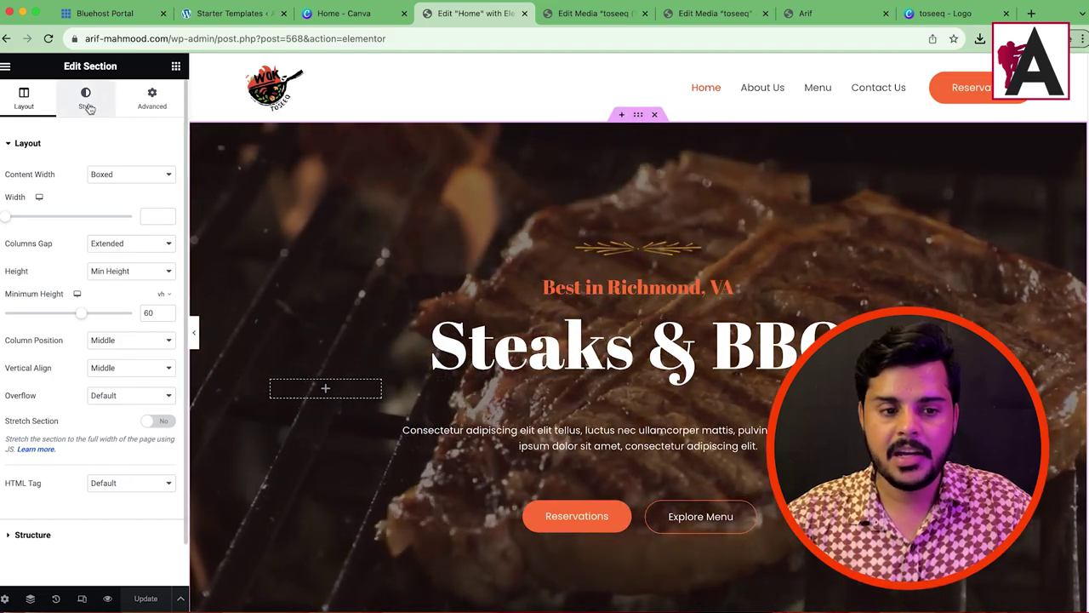
pyautogui.click(87, 100)
pyautogui.scroll(-1, 106, 406)
pyautogui.moveTo(14, 235); pyautogui.dragTo(150, 232)
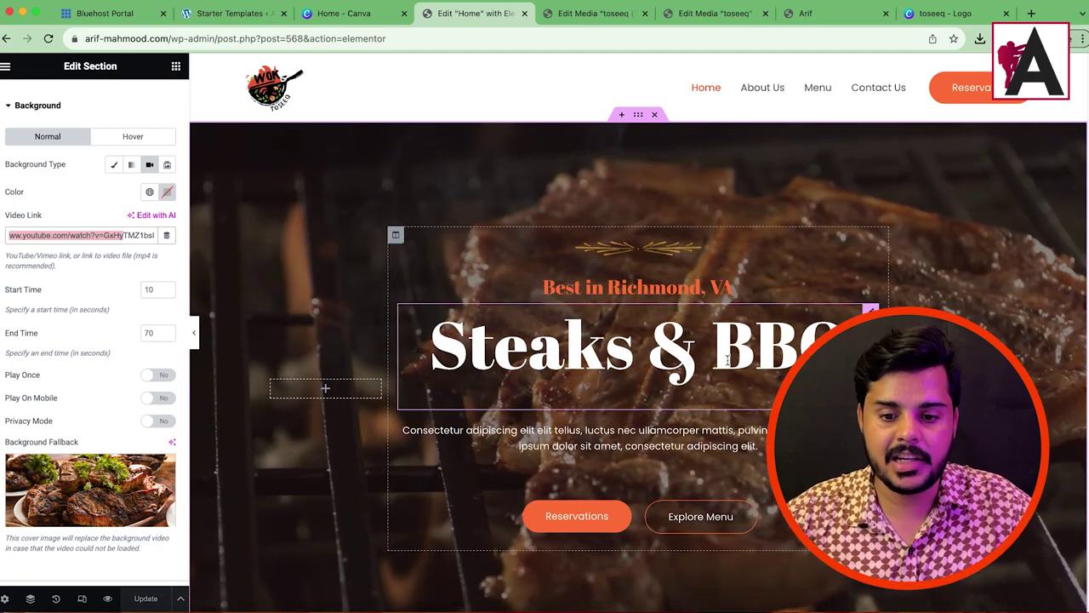
# - Examine the title settings of the Best in Richmond, VA and Steaks & BBQ headings
pyautogui.click(802, 290)
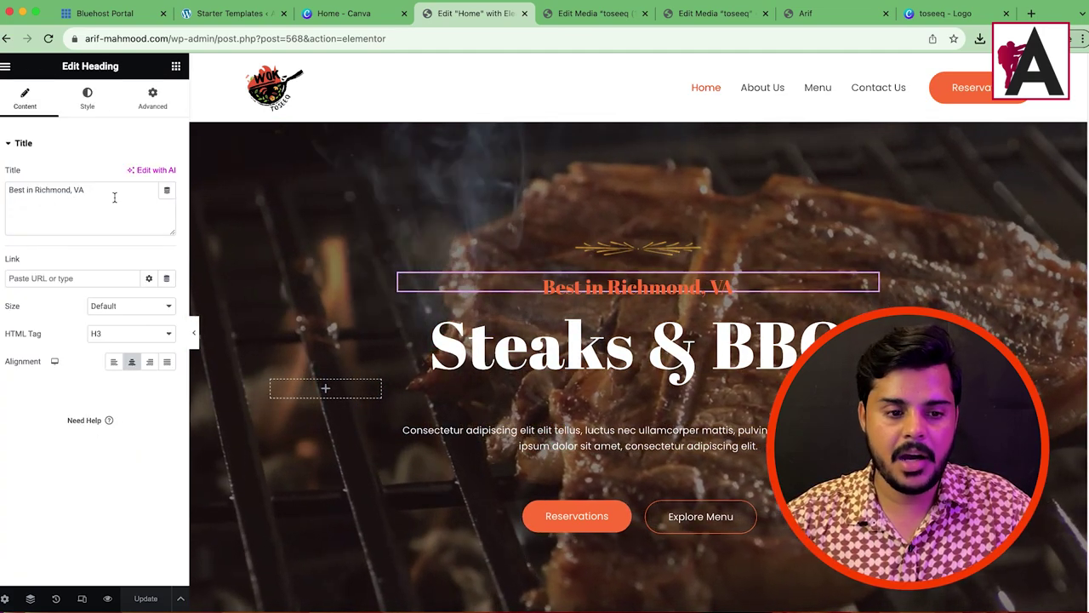
pyautogui.click(545, 349)
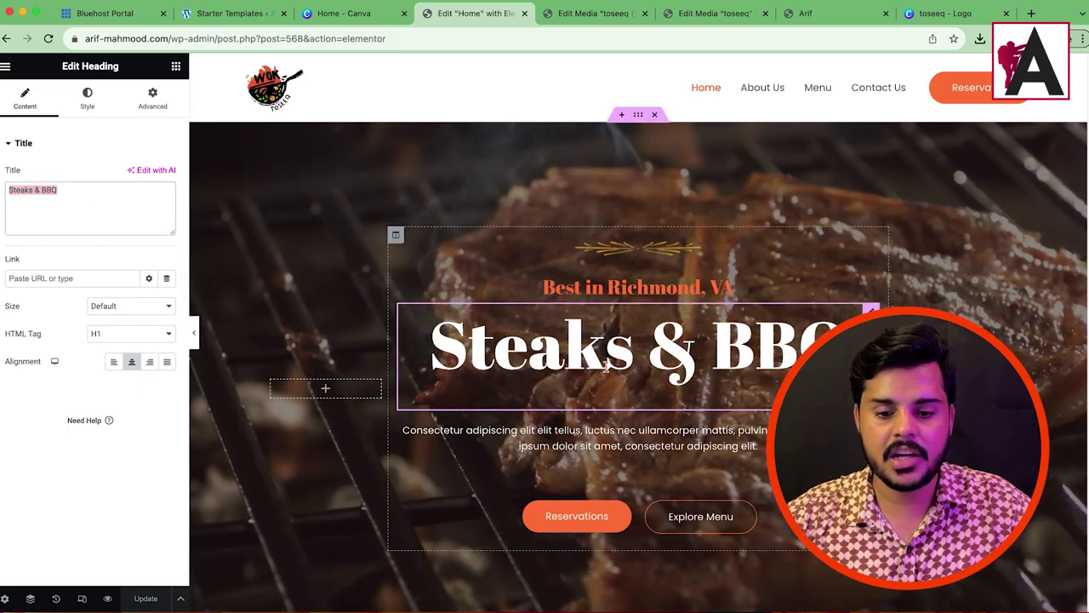
pyautogui.scroll(-3, 719, 481)
pyautogui.scroll(3, 629, 442)
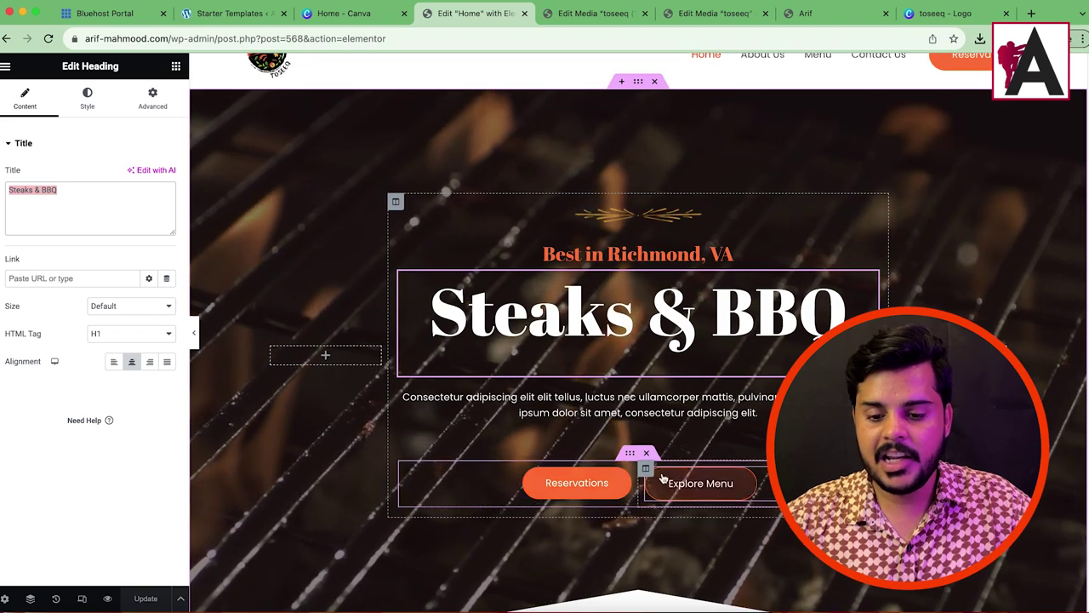
# - Load the live site in another browser tab, go to its Menu page, and copy that page's address
pyautogui.click(596, 13)
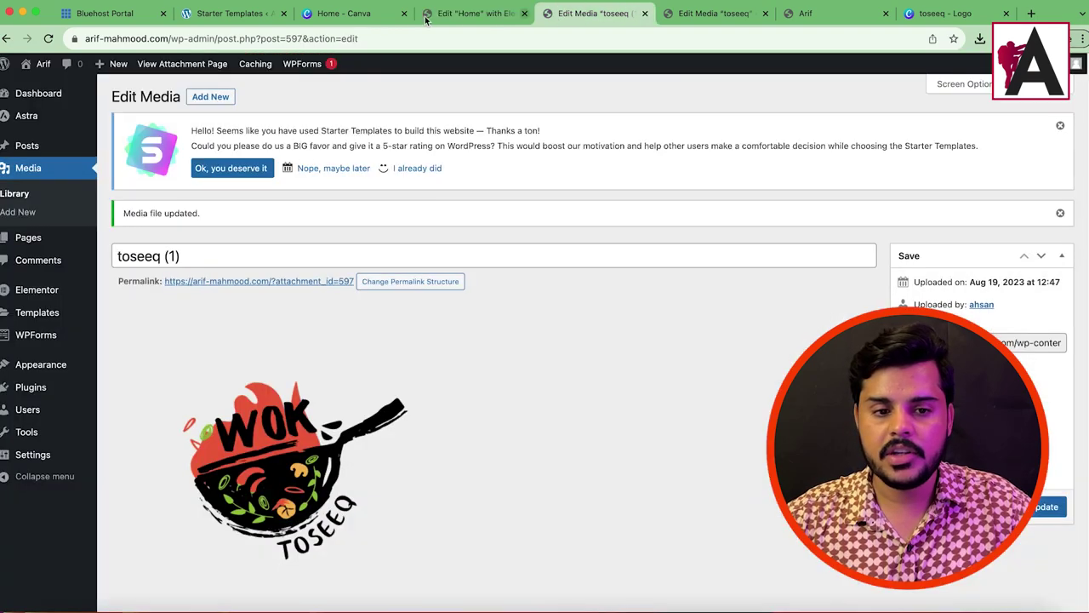
pyautogui.click(171, 38)
pyautogui.write('arif-mahmood.com')
pyautogui.press('Return')
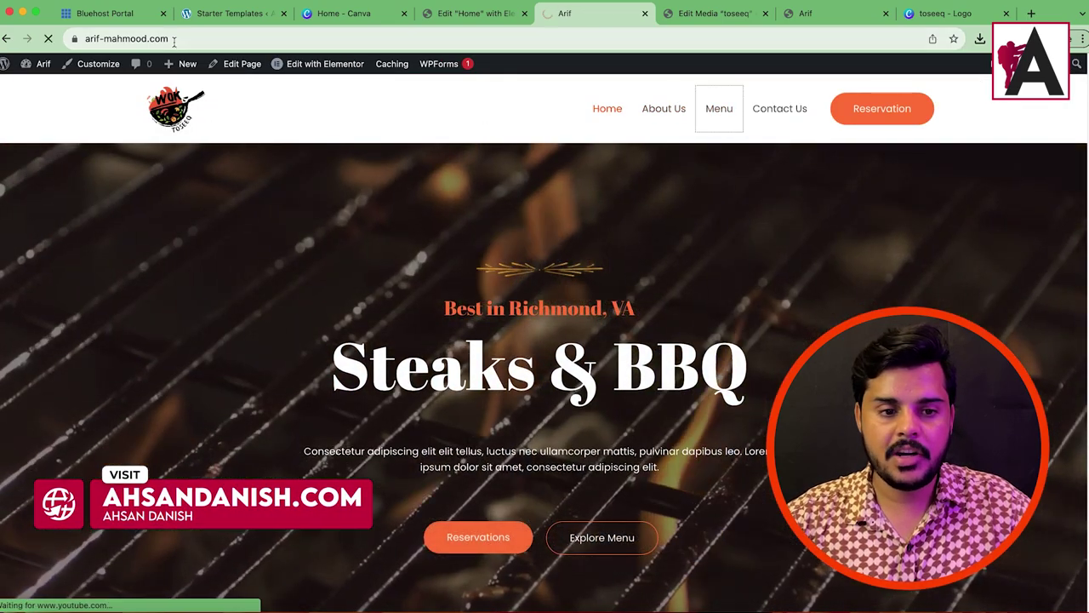
pyautogui.click(712, 111)
pyautogui.rightClick(187, 41)
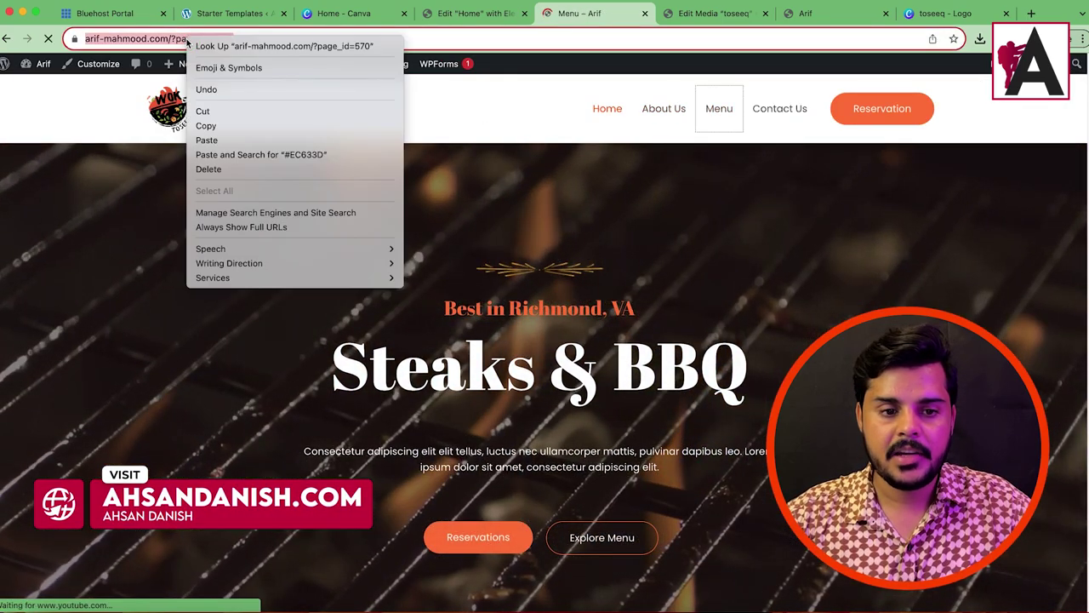
pyautogui.click(255, 126)
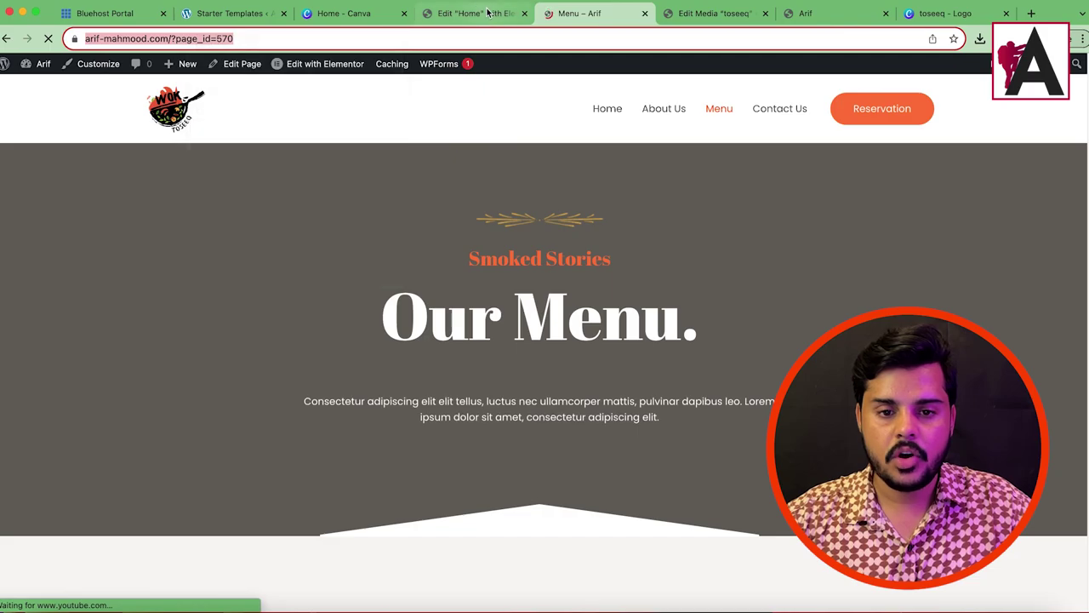
# - Set the Explore Menu button's link to the copied Menu page address and update the homepage
pyautogui.click(475, 12)
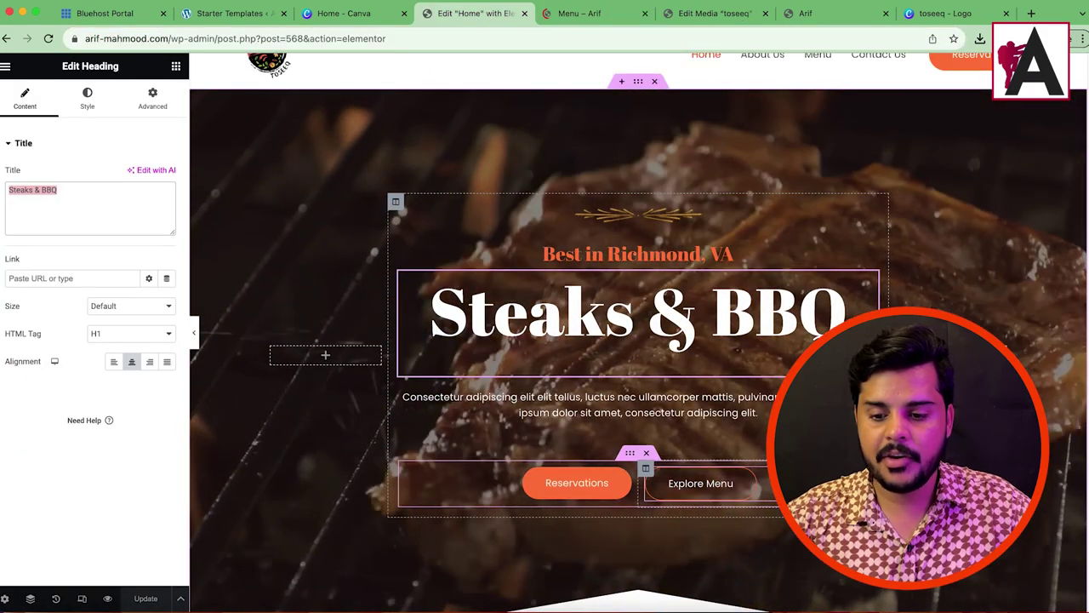
pyautogui.click(701, 483)
pyautogui.rightClick(37, 242)
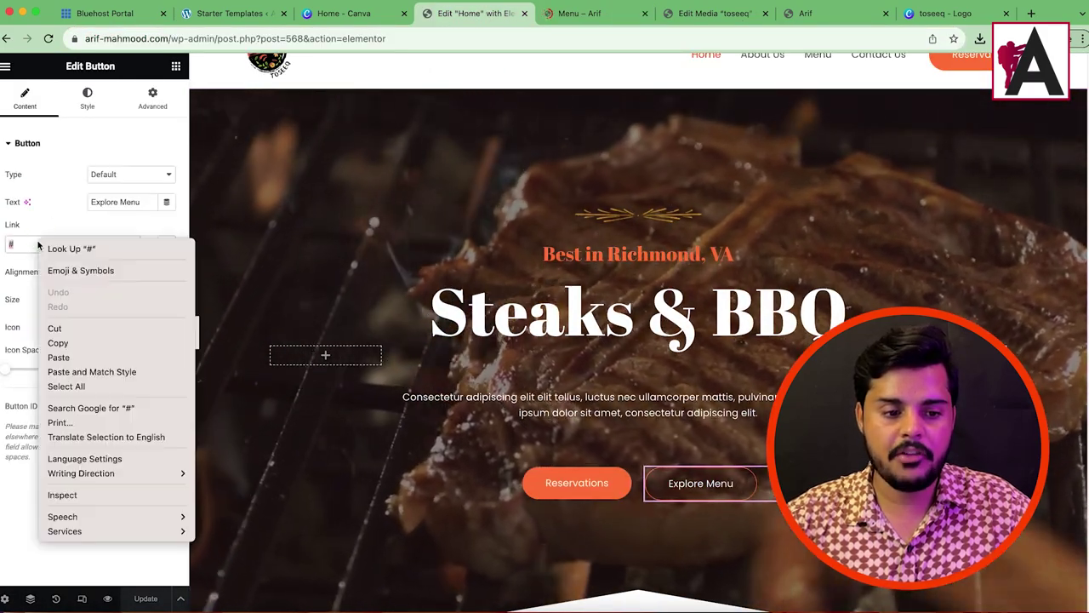
pyautogui.click(51, 358)
pyautogui.click(141, 599)
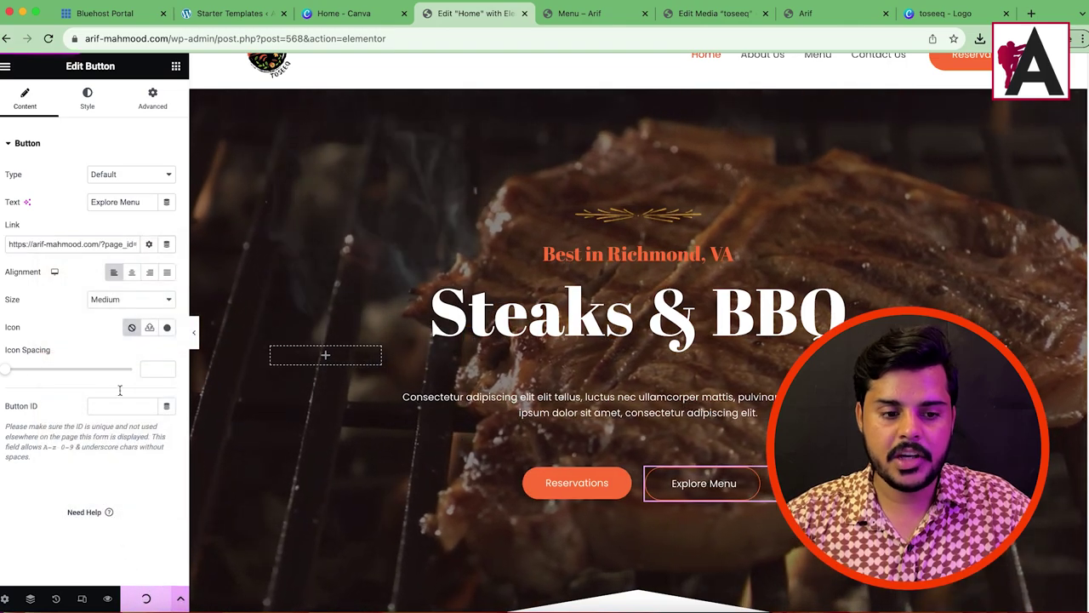
# - Select the hero's Reservations button, and copy the Contact Us page's address from the live site
pyautogui.click(623, 474)
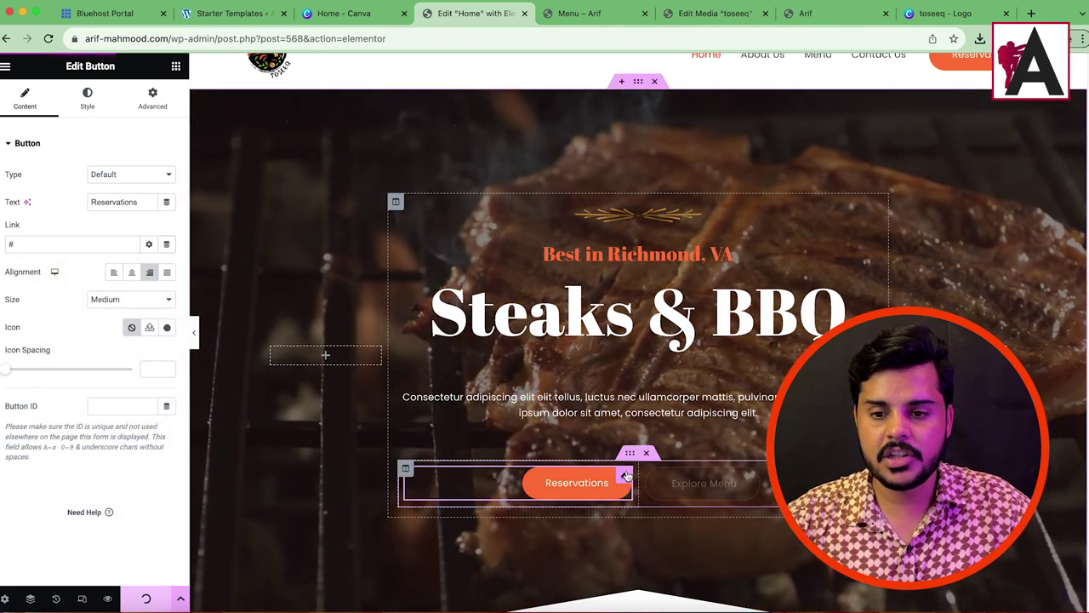
pyautogui.click(562, 13)
pyautogui.rightClick(762, 116)
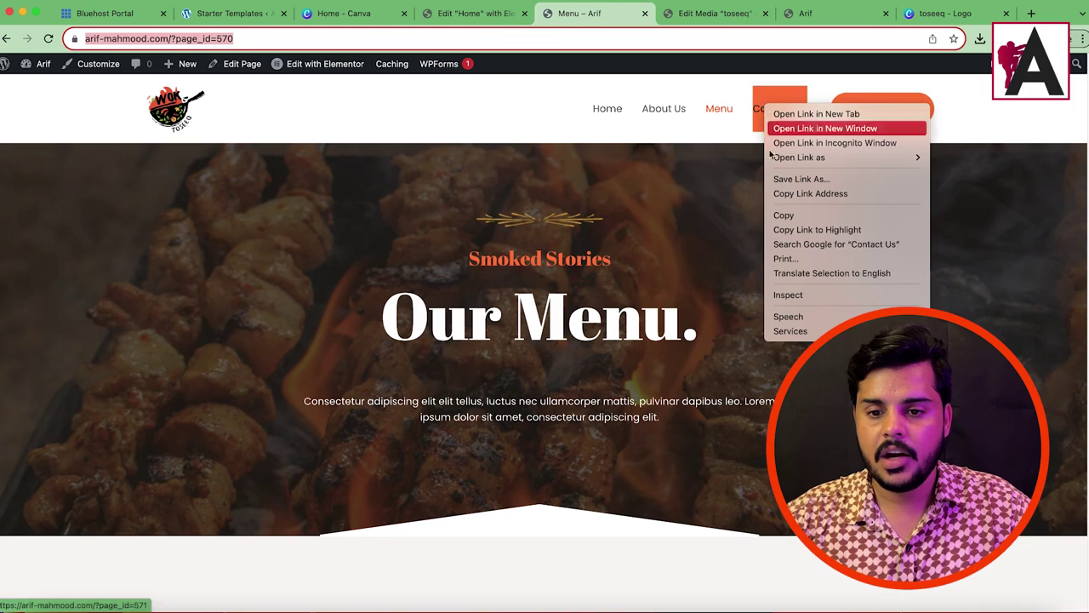
pyautogui.click(819, 195)
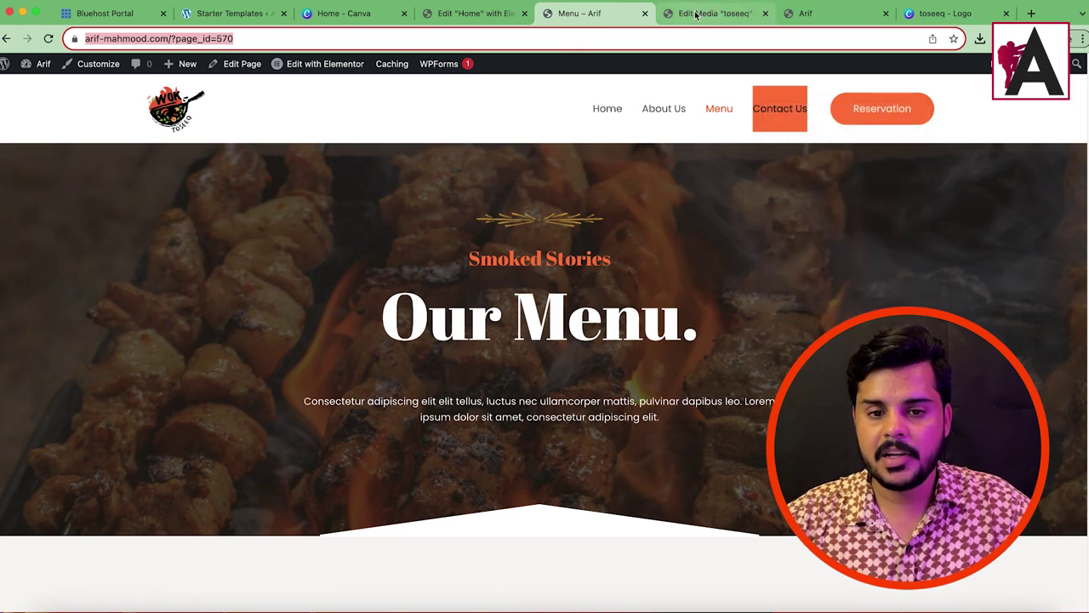
pyautogui.click(725, 108)
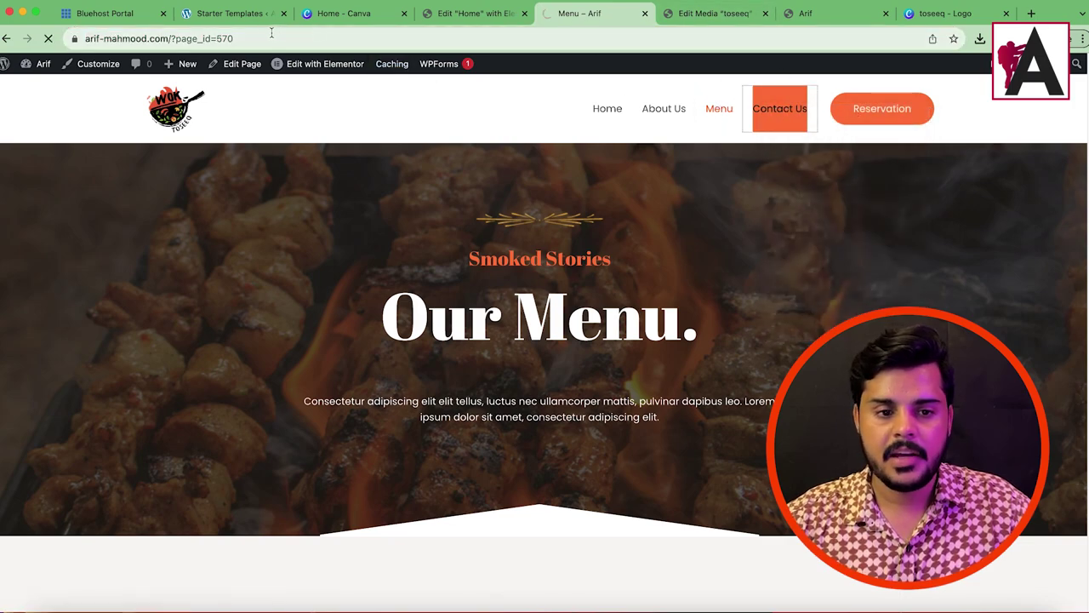
pyautogui.rightClick(237, 39)
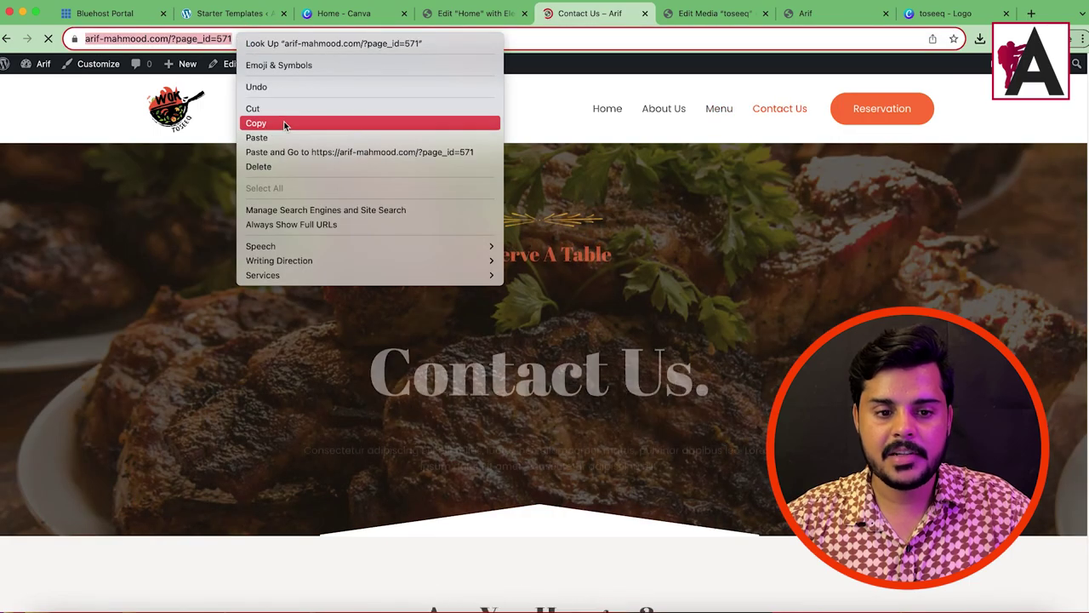
# - Link the Reservations button to the copied Contact Us page address and change its text to Contact Us
pyautogui.click(468, 13)
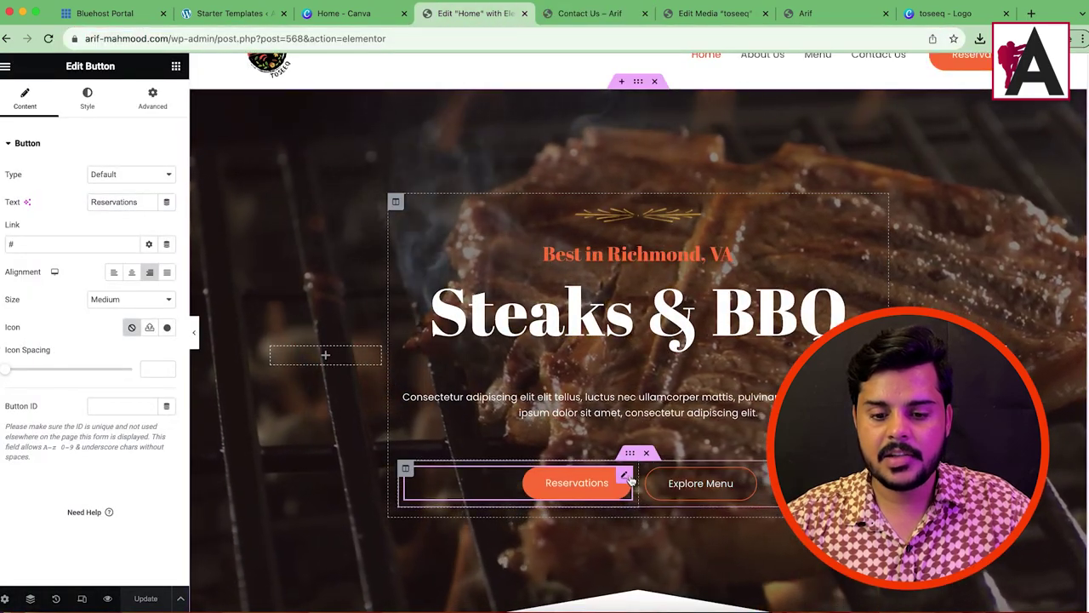
pyautogui.rightClick(68, 244)
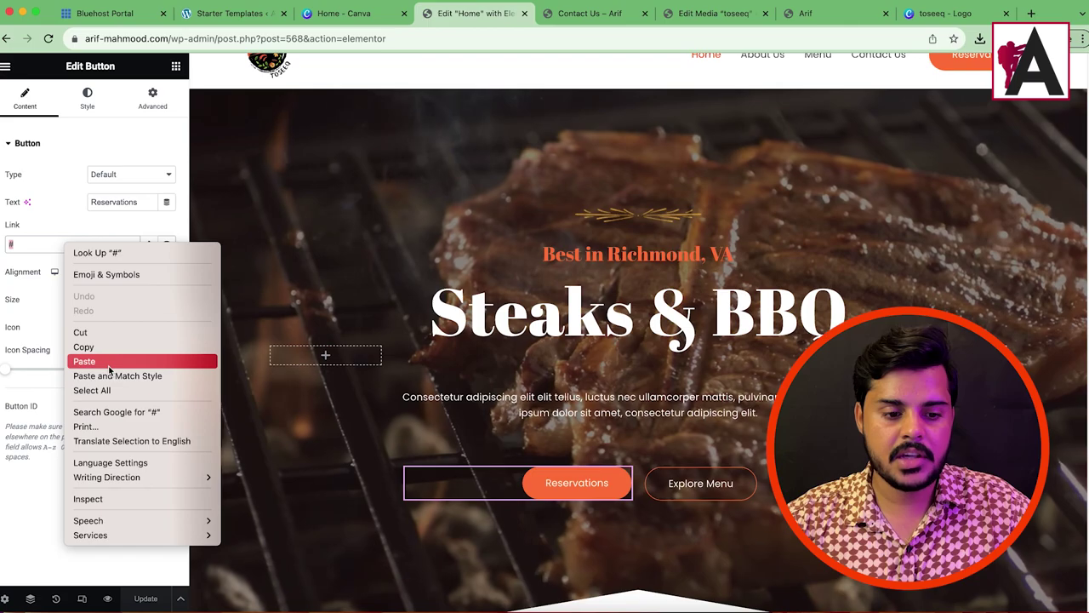
pyautogui.click(84, 361)
pyautogui.doubleClick(92, 202)
pyautogui.write('C')
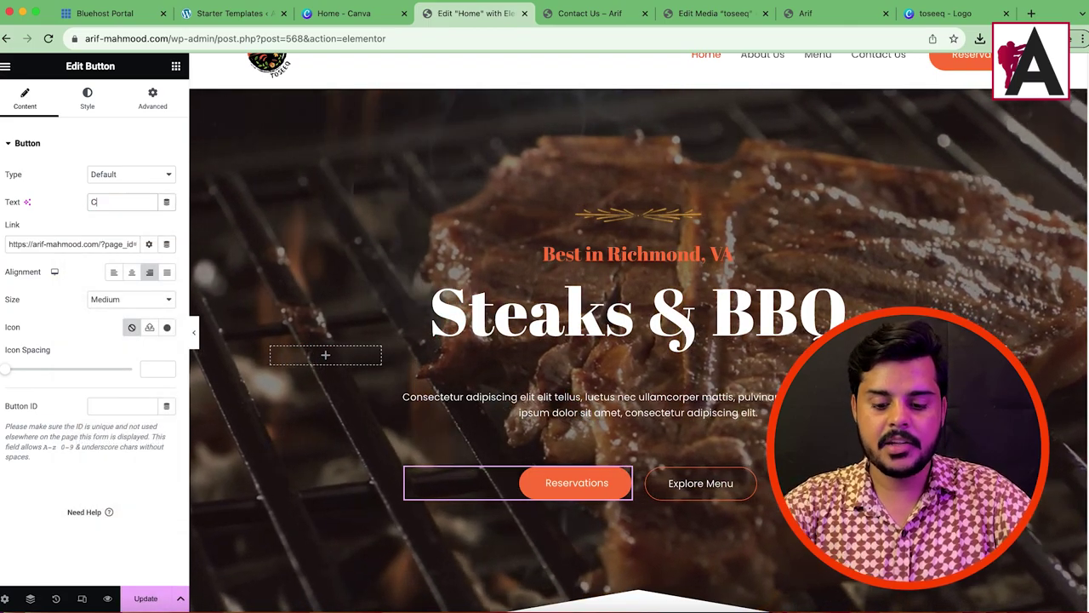
pyautogui.write('ontact Us')
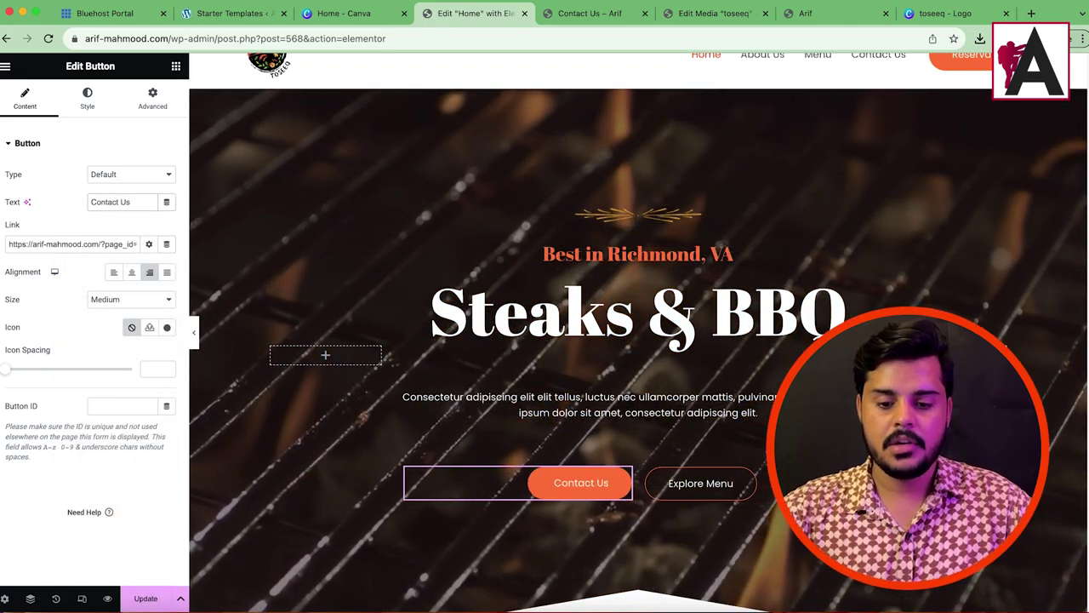
# - Update the homepage, and select the skewers image and the lamb chop image in The BBQ Place section in turn
pyautogui.click(130, 607)
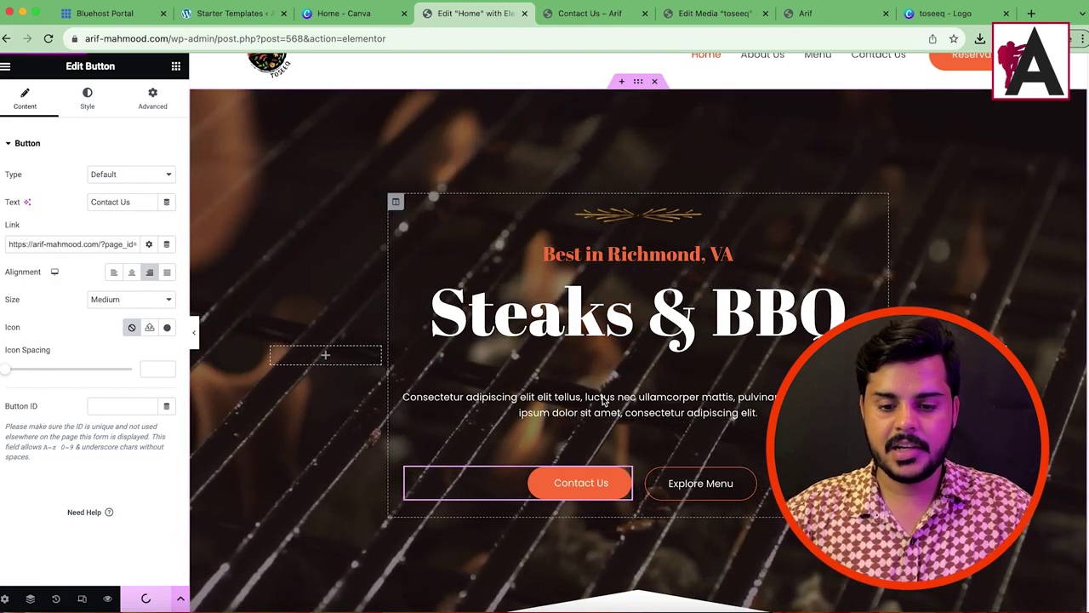
pyautogui.scroll(-5, 684, 426)
pyautogui.scroll(-2, 596, 323)
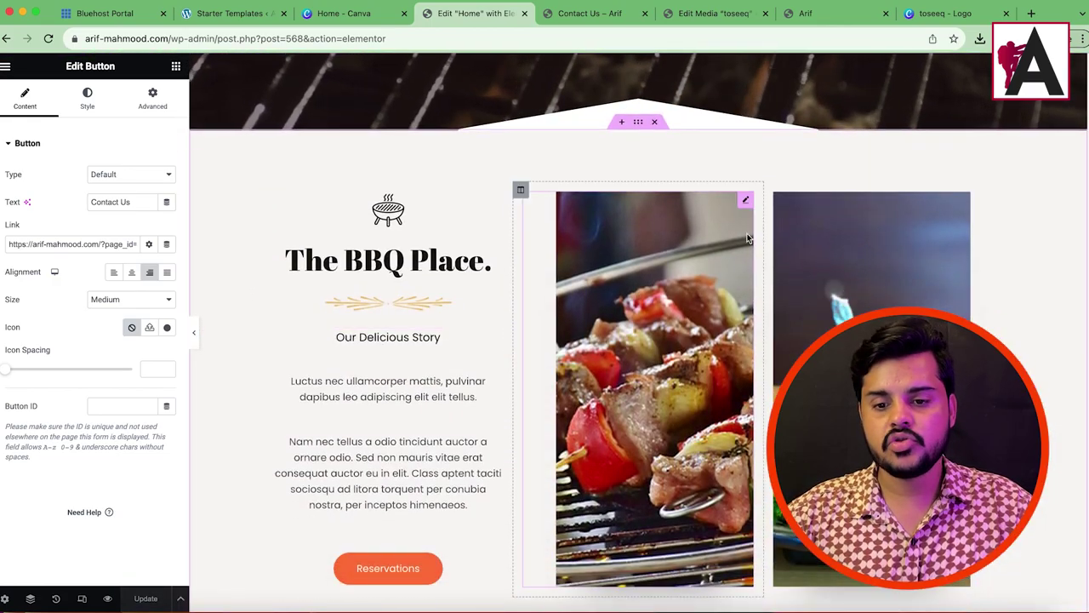
pyautogui.click(746, 203)
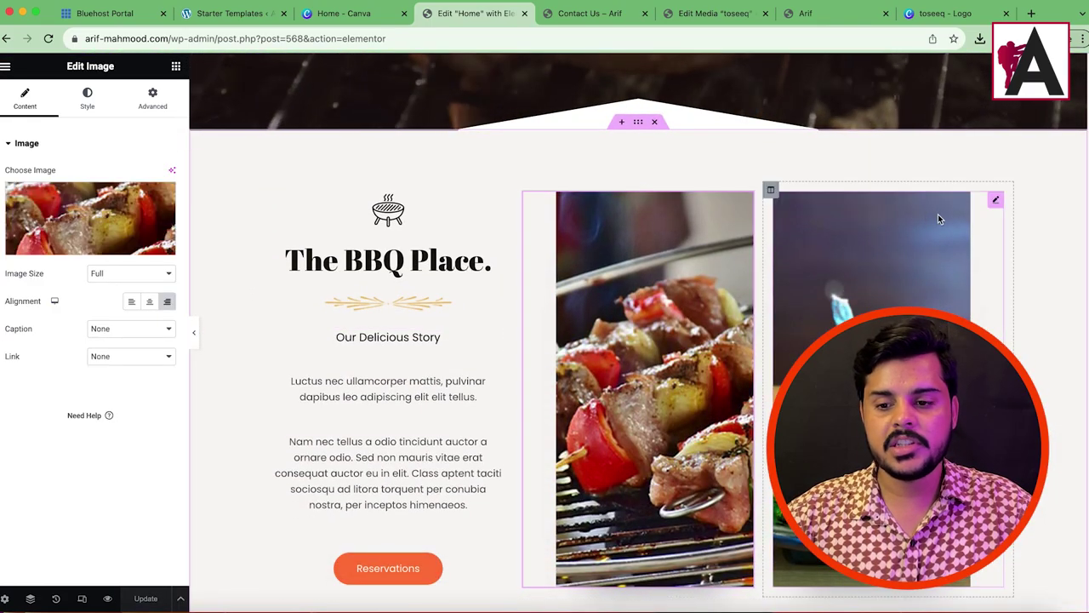
pyautogui.click(996, 203)
pyautogui.scroll(-7, 388, 489)
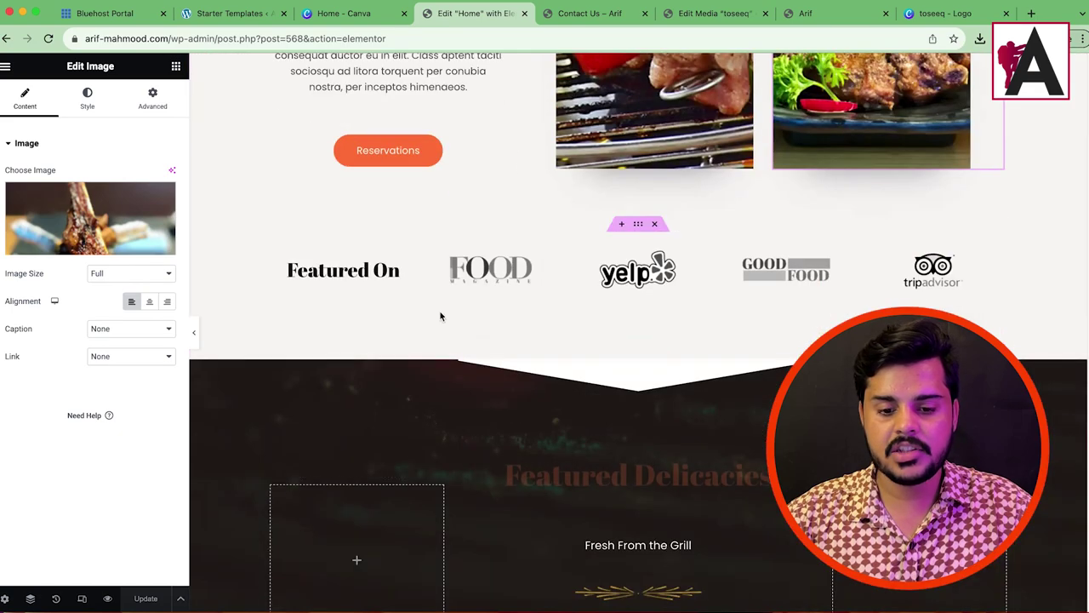
# - Delete the Featured On logos section from the homepage and preview the page with the editor panel hidden
pyautogui.scroll(3, 654, 291)
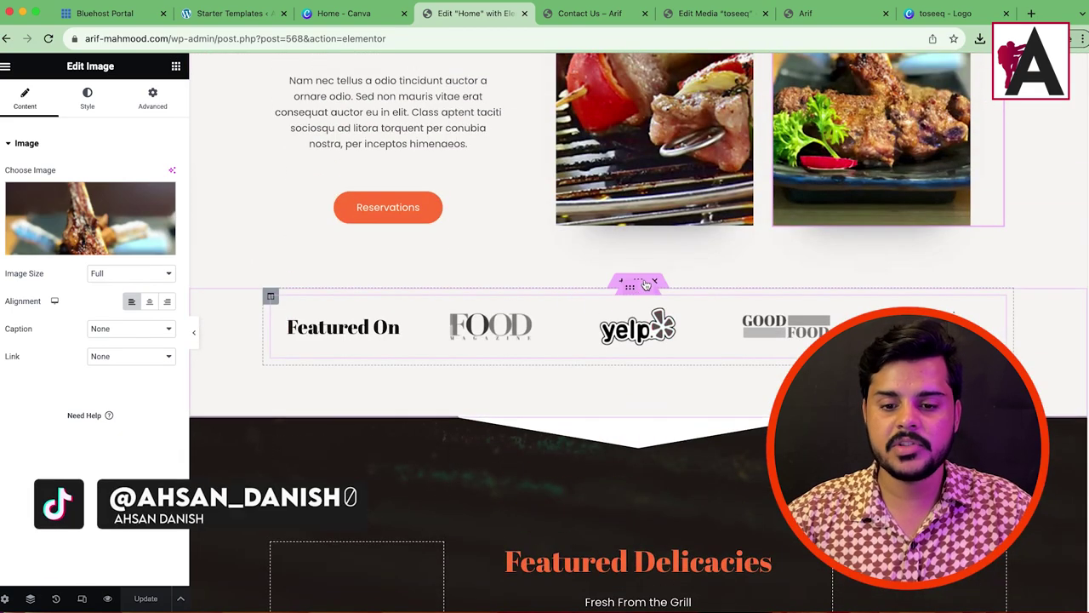
pyautogui.click(656, 281)
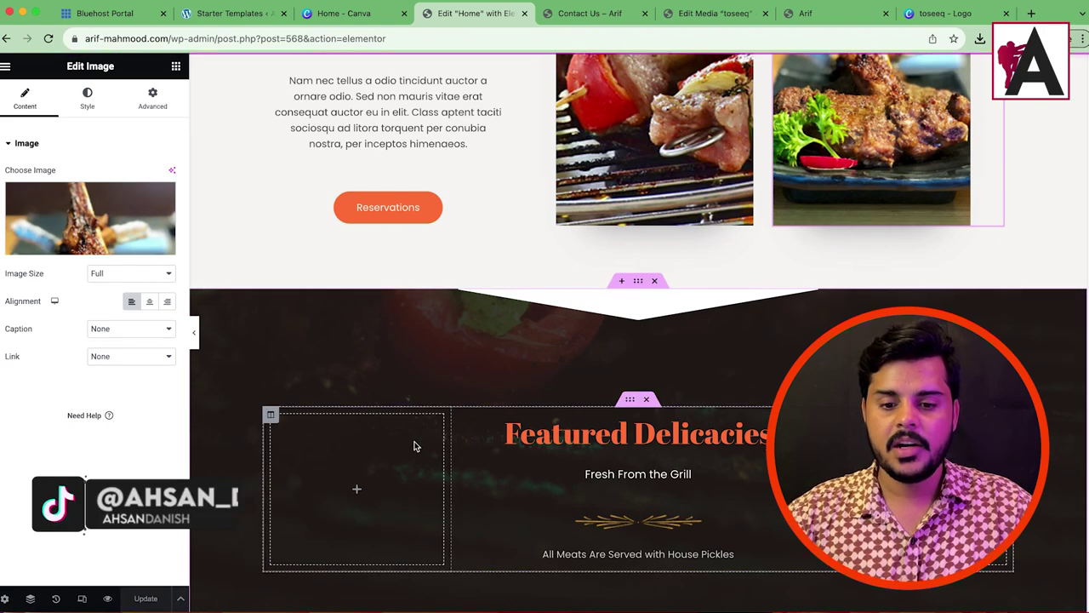
pyautogui.scroll(-2, 596, 417)
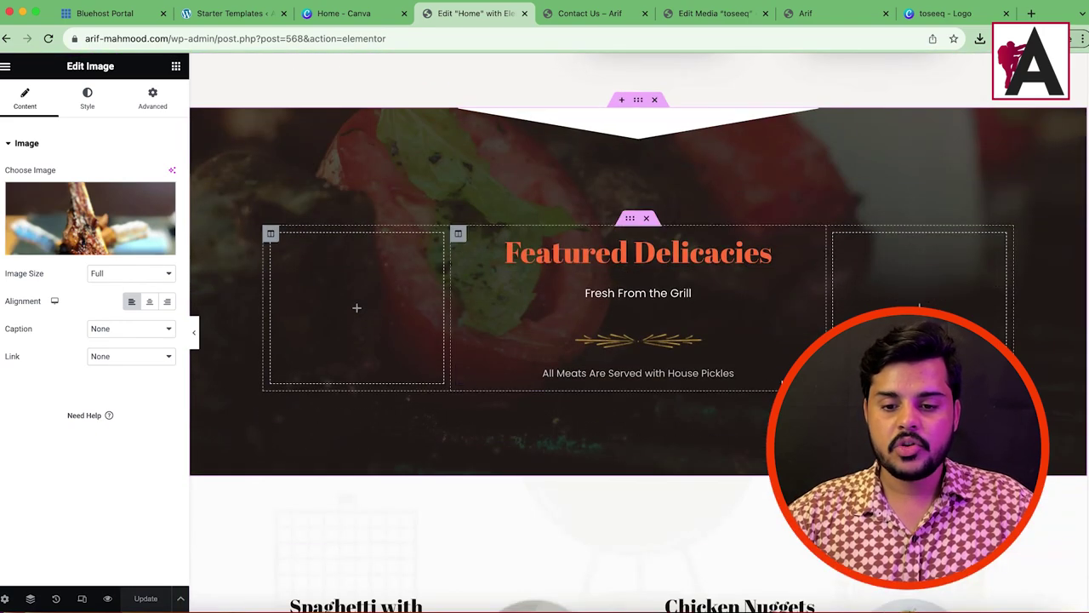
pyautogui.scroll(3, 527, 333)
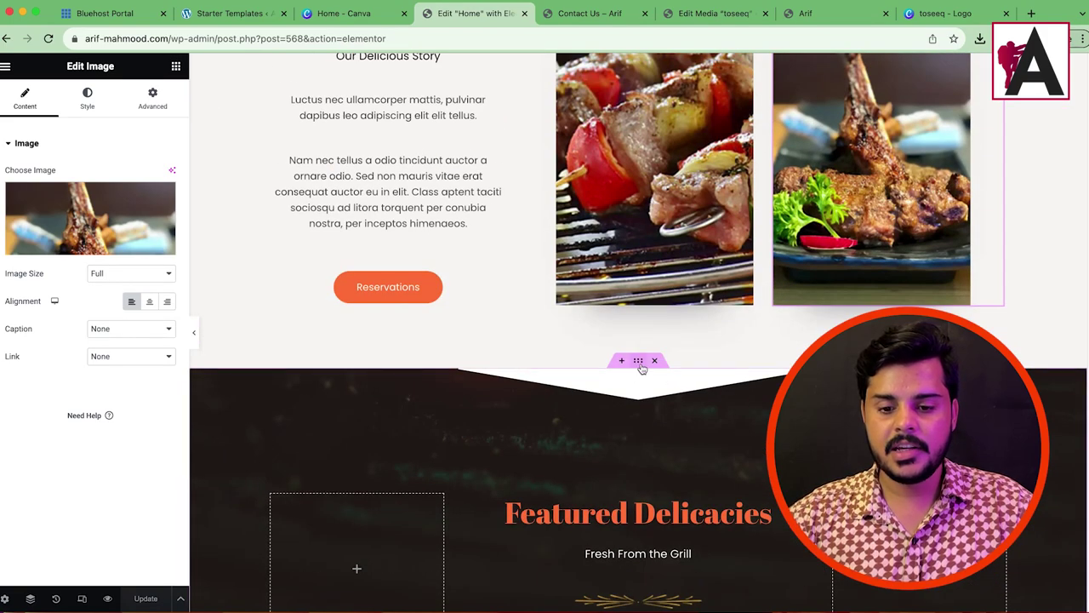
pyautogui.click(194, 337)
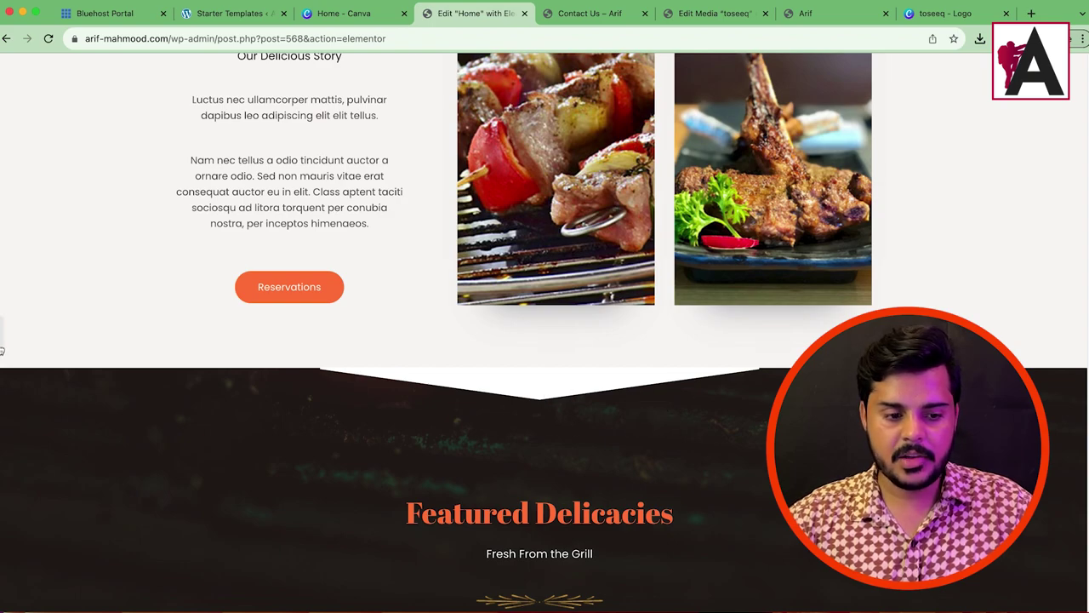
pyautogui.click(2, 350)
# - Set the background color of The BBQ Place section to the light grey #E9E4E4
pyautogui.scroll(3, 392, 229)
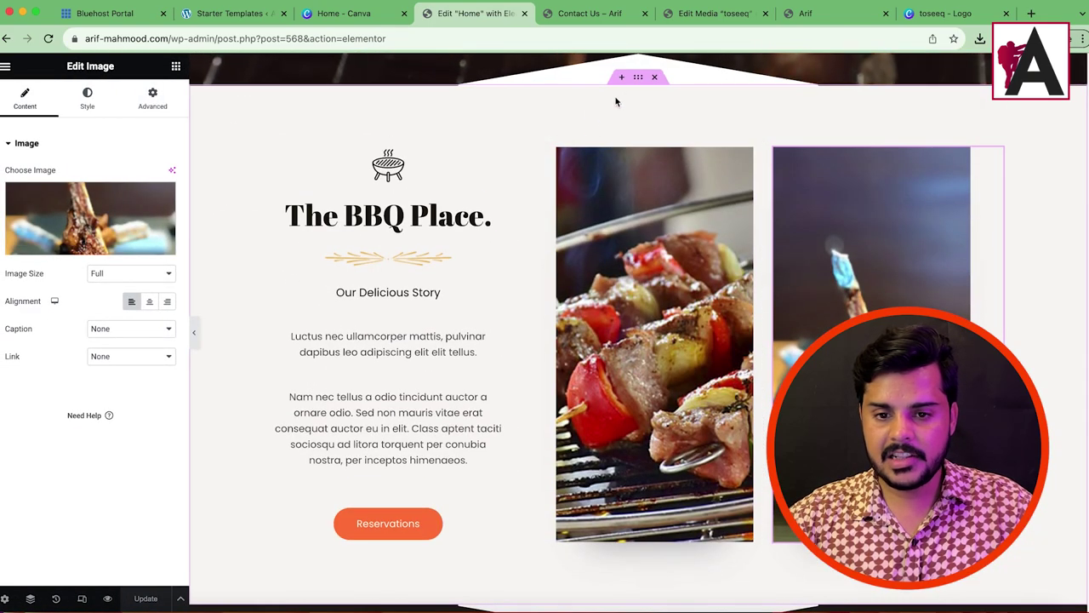
pyautogui.click(640, 78)
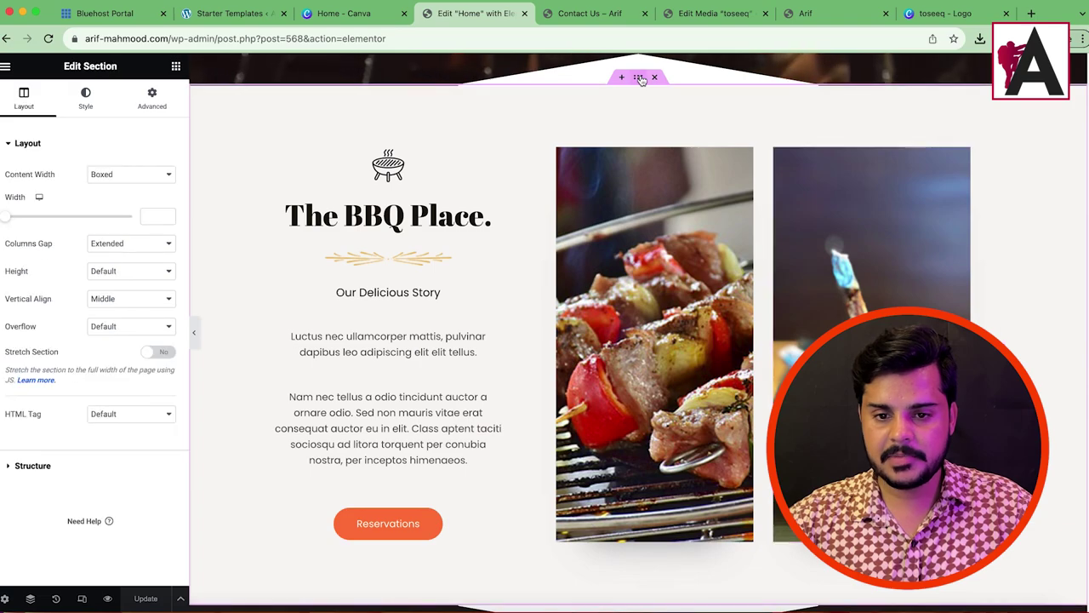
pyautogui.click(84, 99)
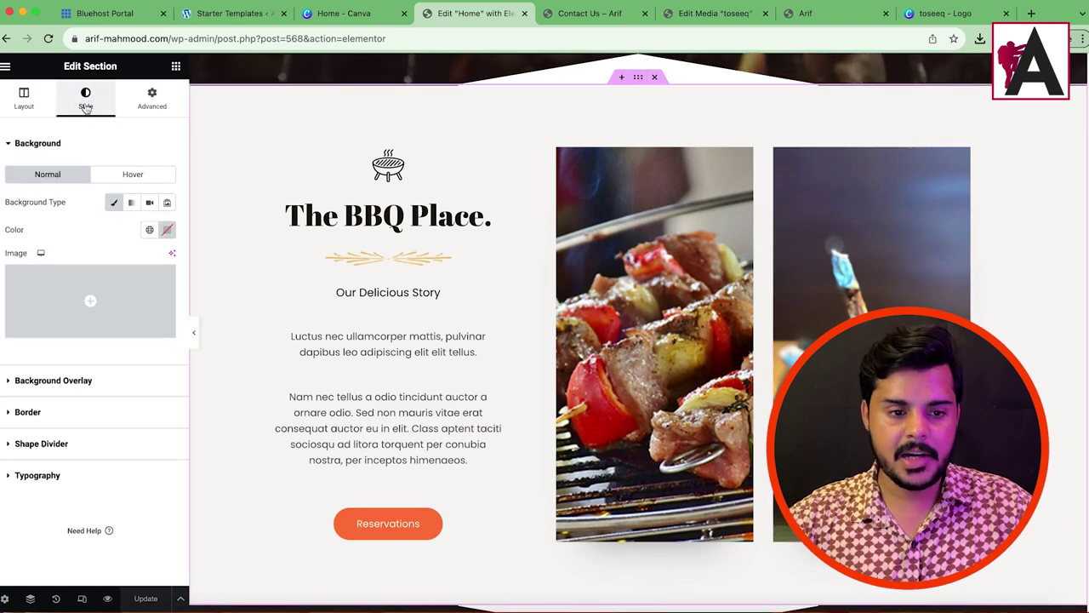
pyautogui.click(61, 385)
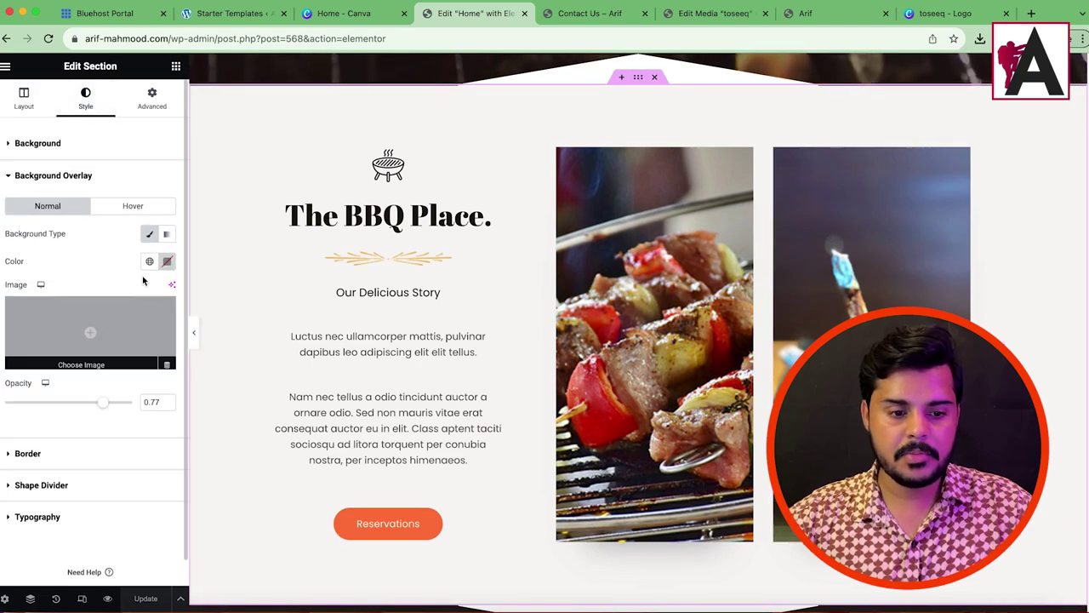
pyautogui.click(100, 156)
pyautogui.click(99, 155)
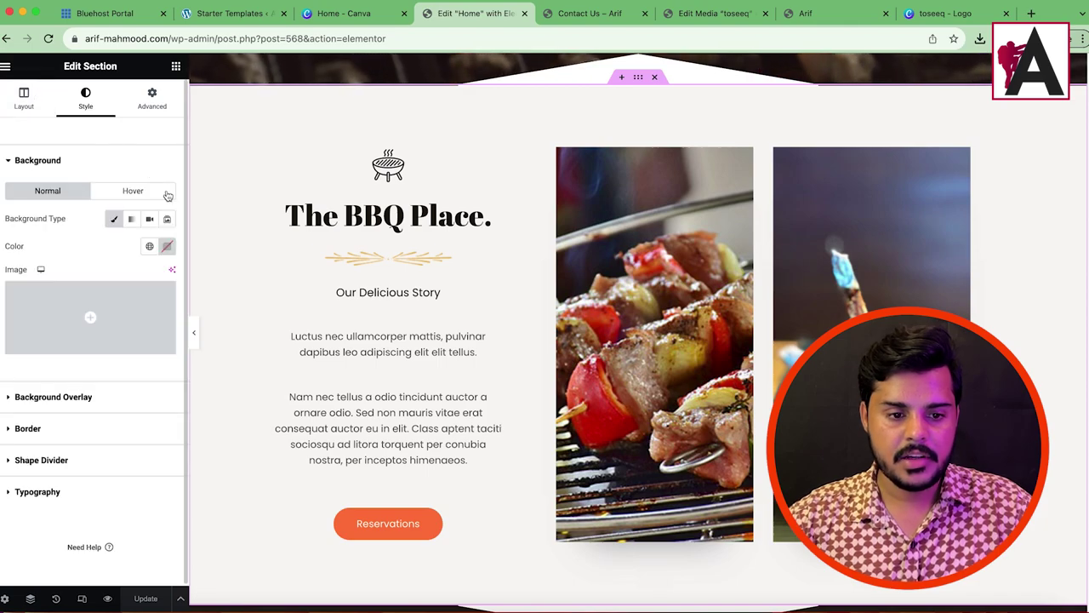
pyautogui.click(166, 247)
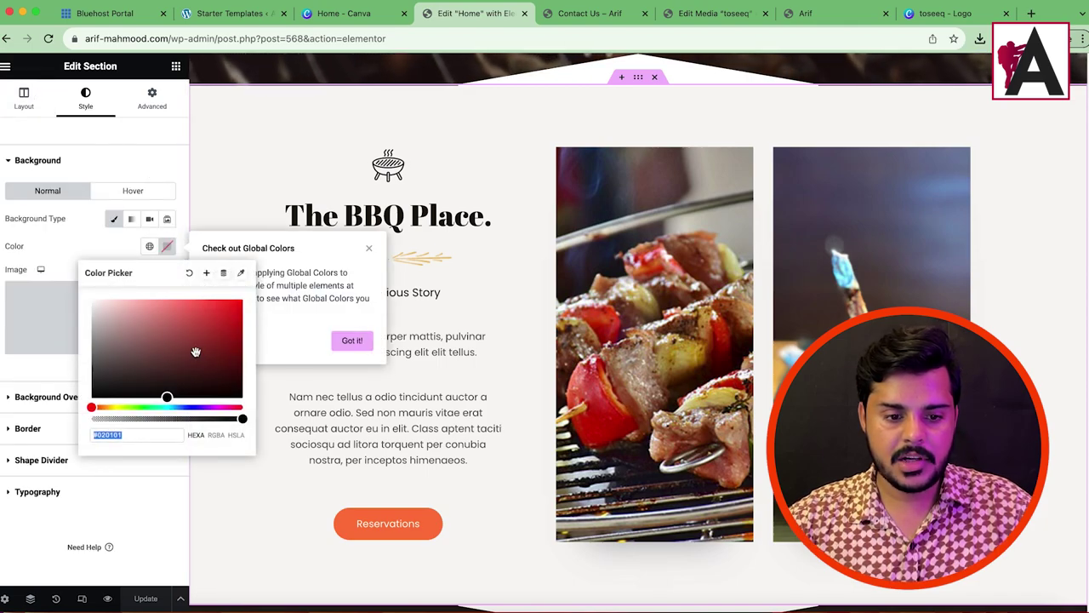
pyautogui.moveTo(170, 387); pyautogui.dragTo(94, 309)
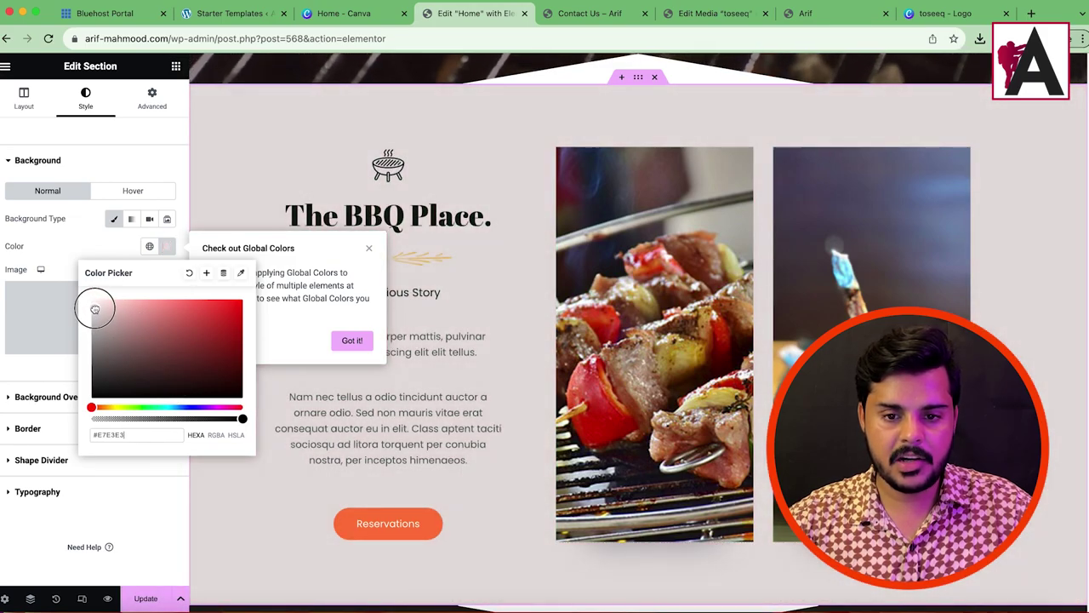
# - Copy the hex code of The BBQ Place section's new background color
pyautogui.doubleClick(117, 434)
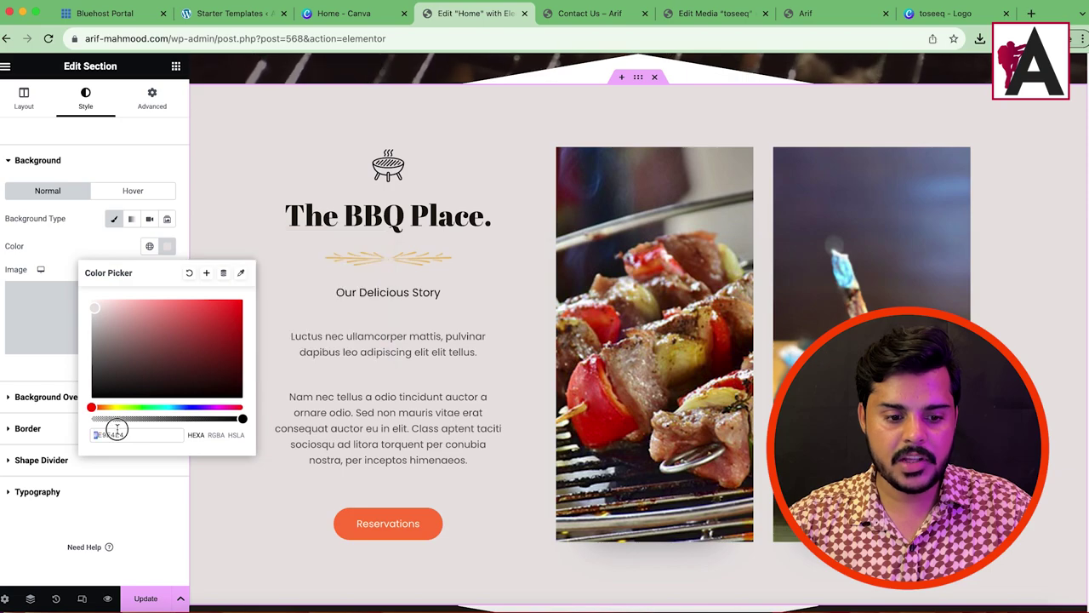
pyautogui.rightClick(118, 433)
pyautogui.click(164, 416)
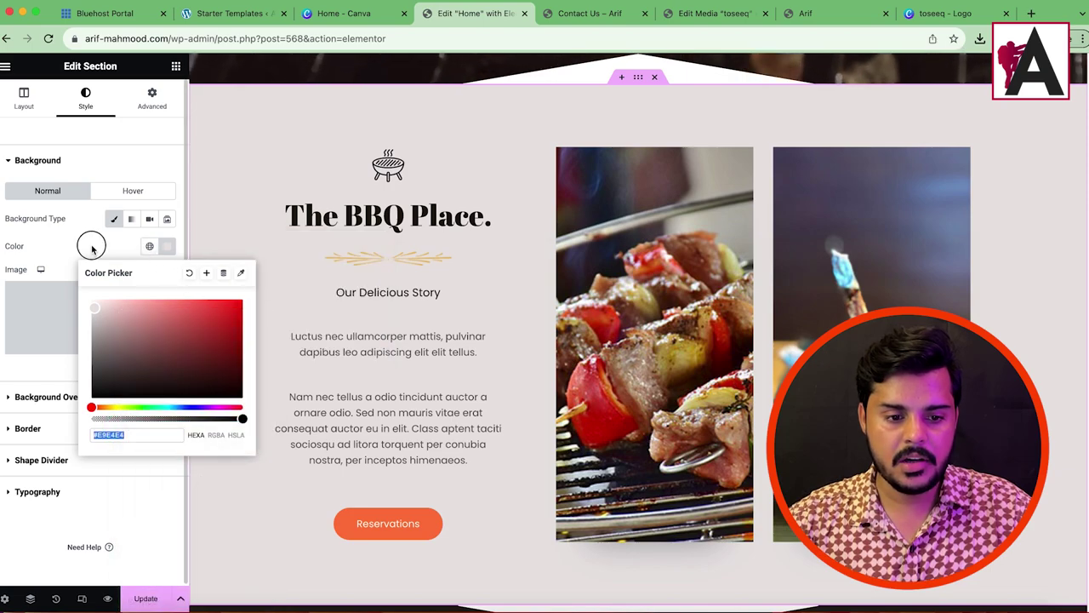
pyautogui.click(92, 243)
# - Set the Featured Delicacies section's background color to the copied code #E9E4E4
pyautogui.scroll(-5, 618, 207)
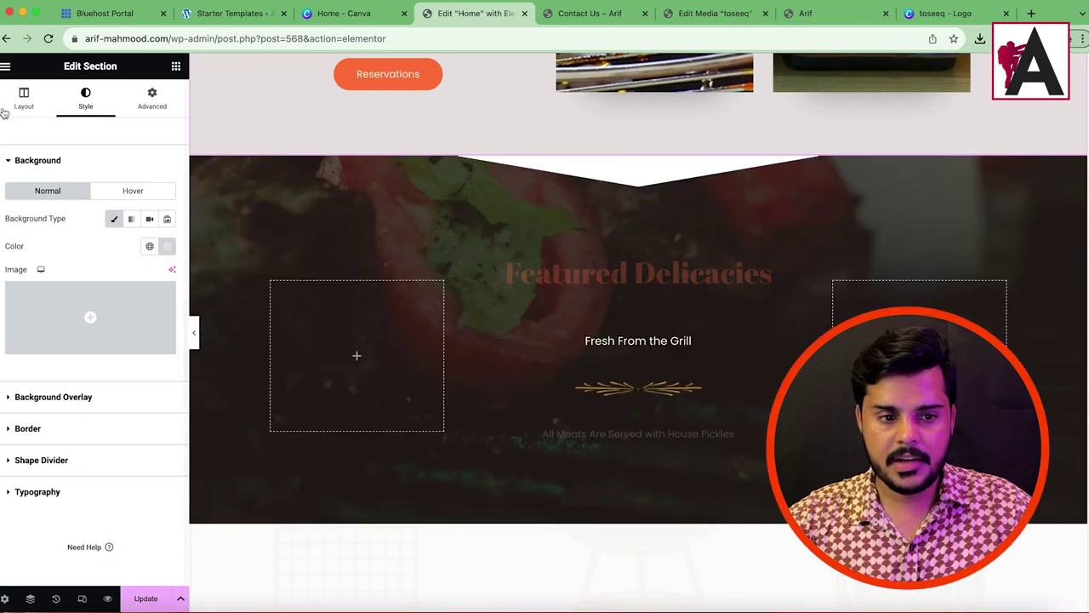
pyautogui.click(163, 248)
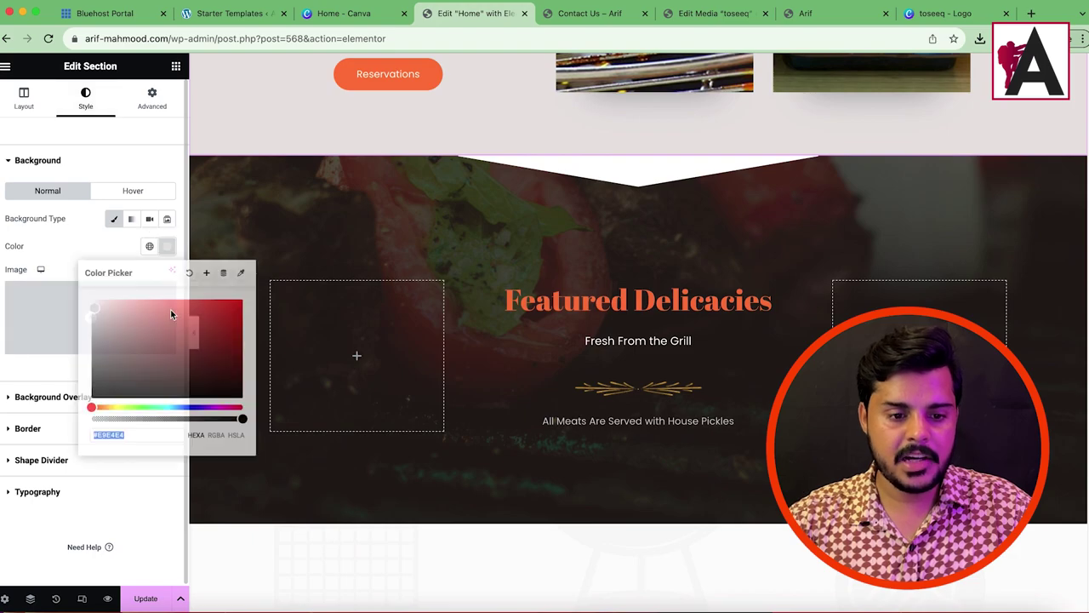
pyautogui.click(639, 149)
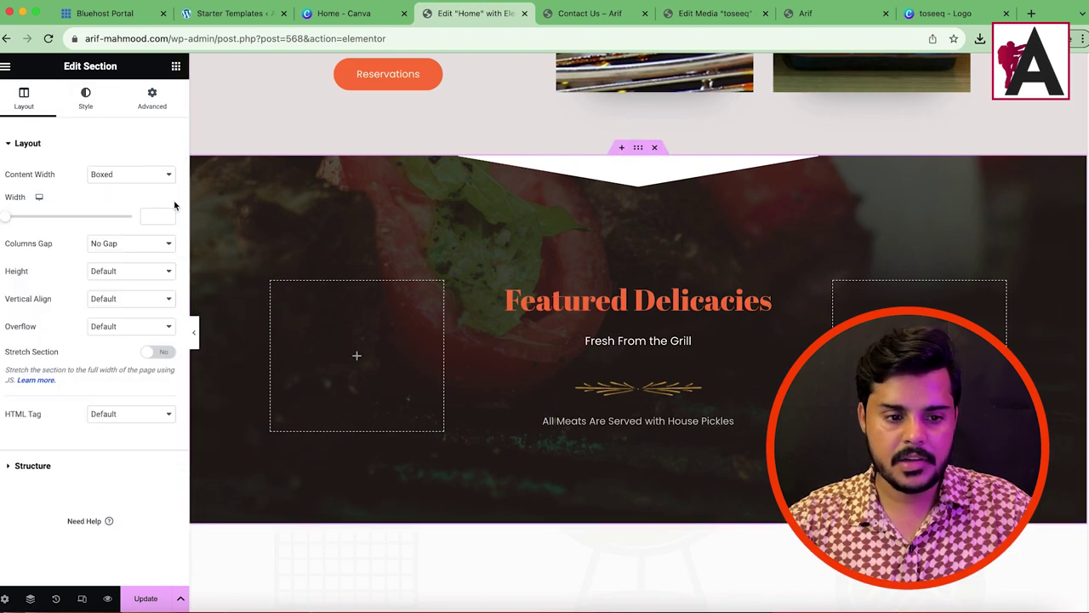
pyautogui.click(89, 99)
pyautogui.click(167, 229)
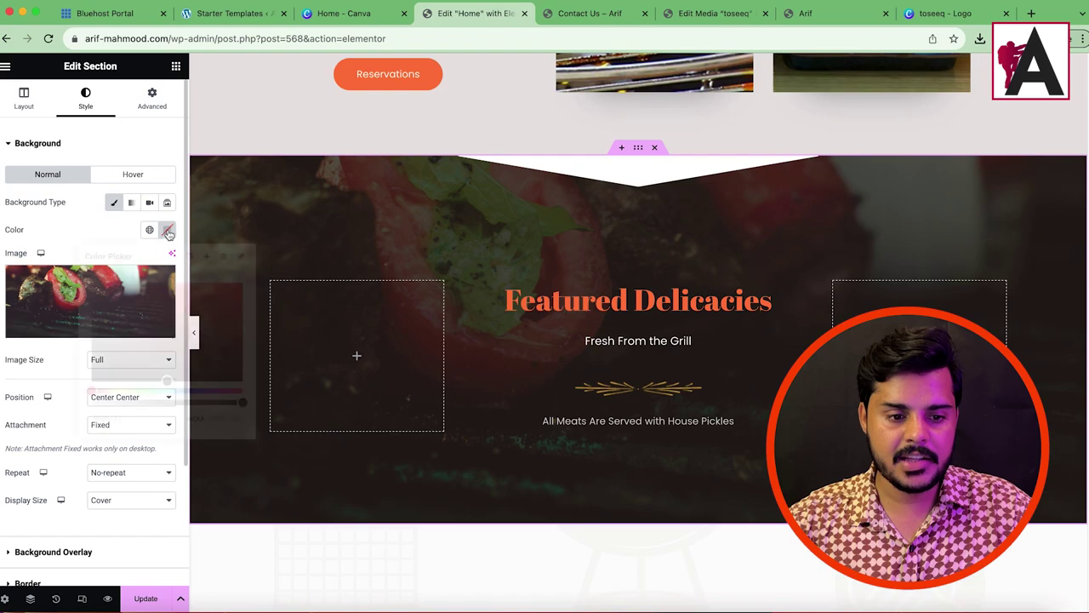
pyautogui.rightClick(147, 419)
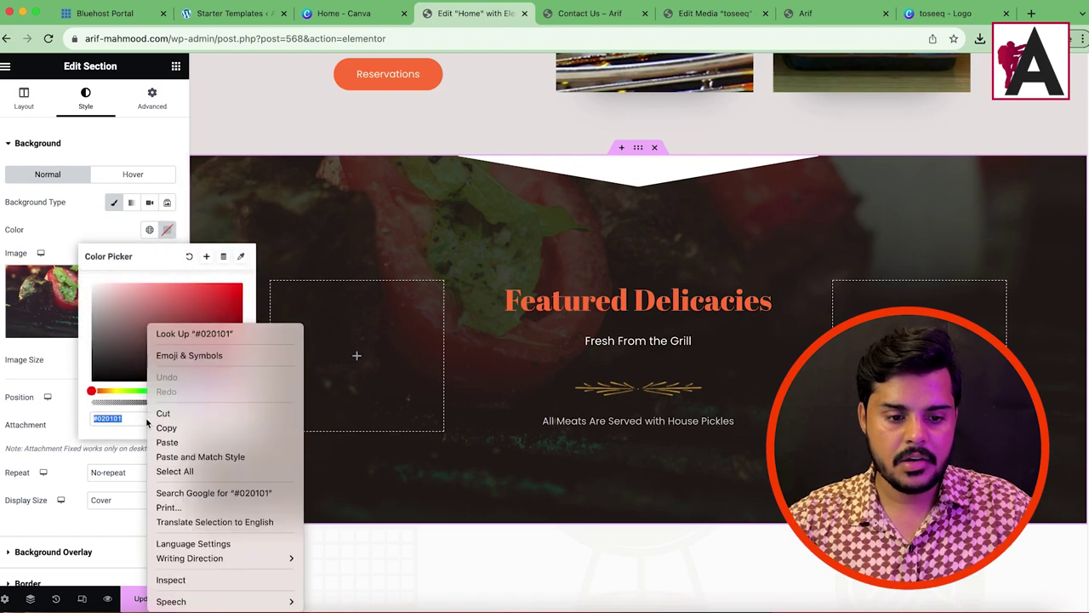
pyautogui.click(178, 451)
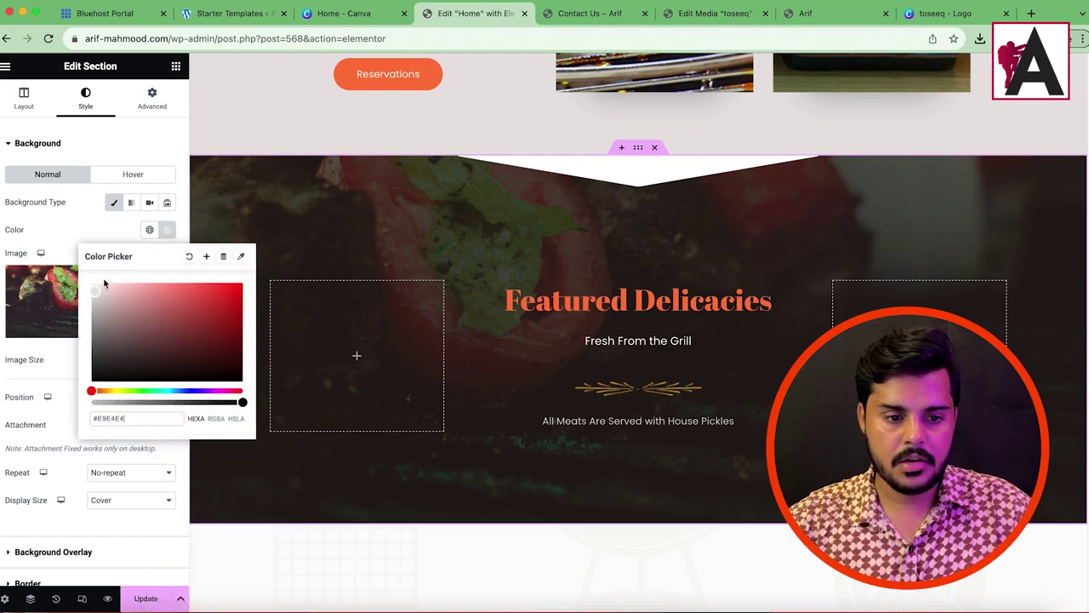
pyautogui.click(73, 233)
pyautogui.scroll(-1, 86, 503)
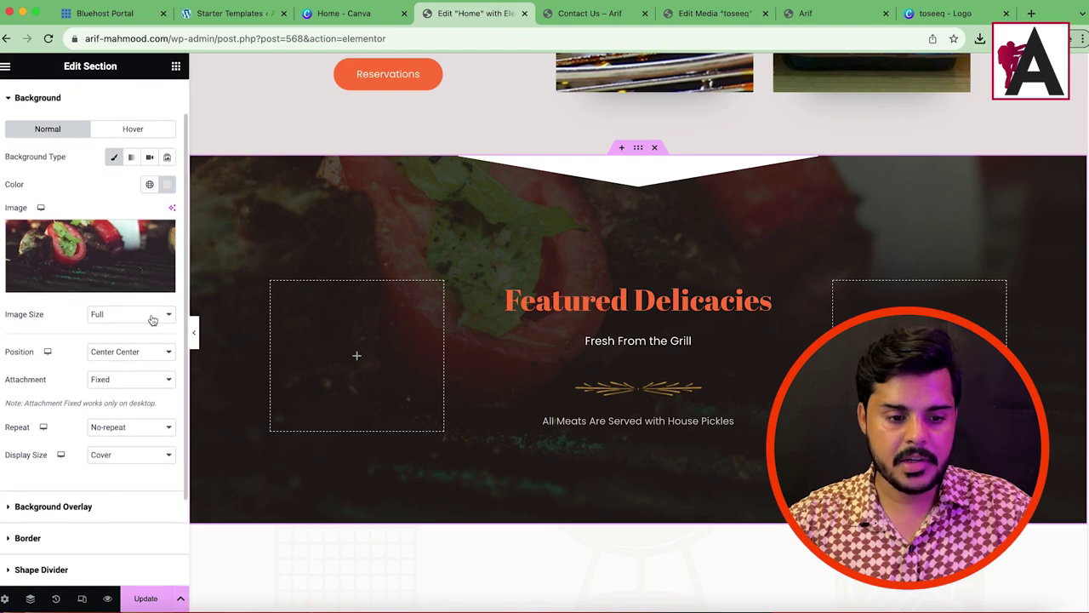
pyautogui.click(53, 507)
pyautogui.click(167, 263)
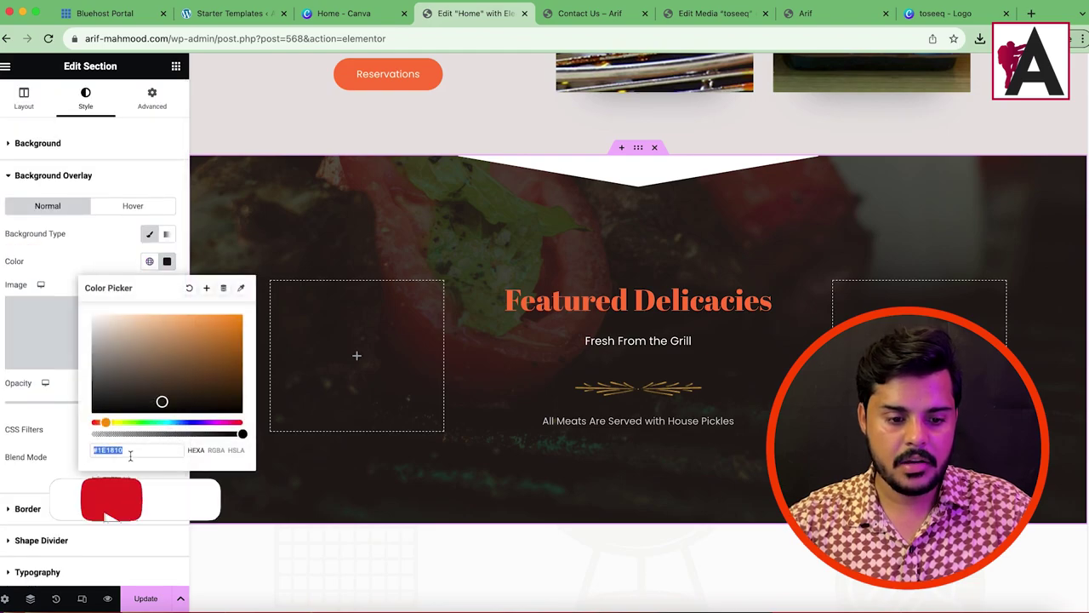
pyautogui.rightClick(138, 452)
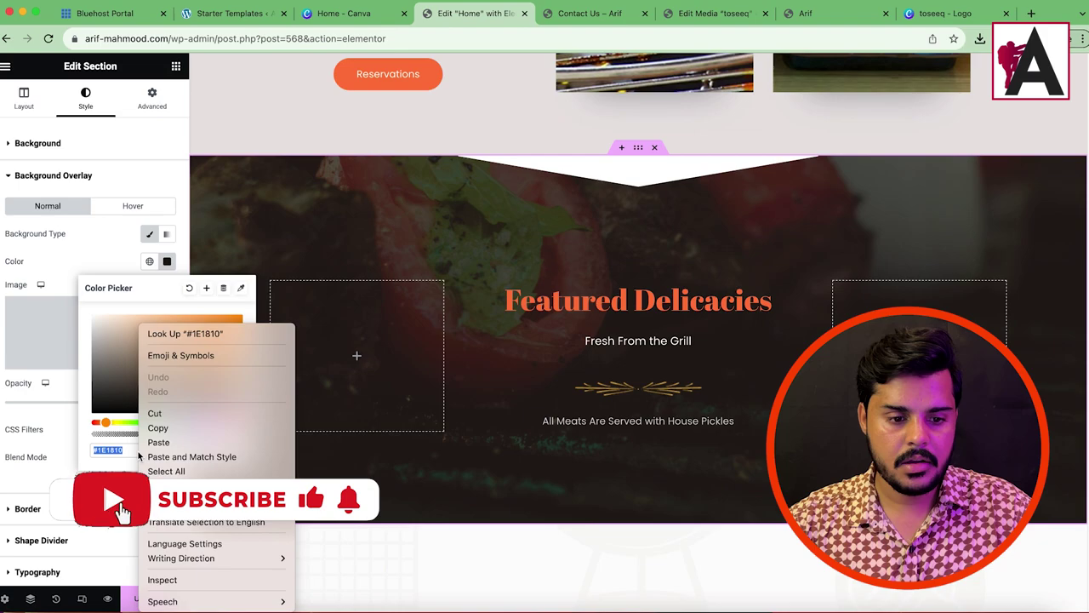
pyautogui.click(66, 423)
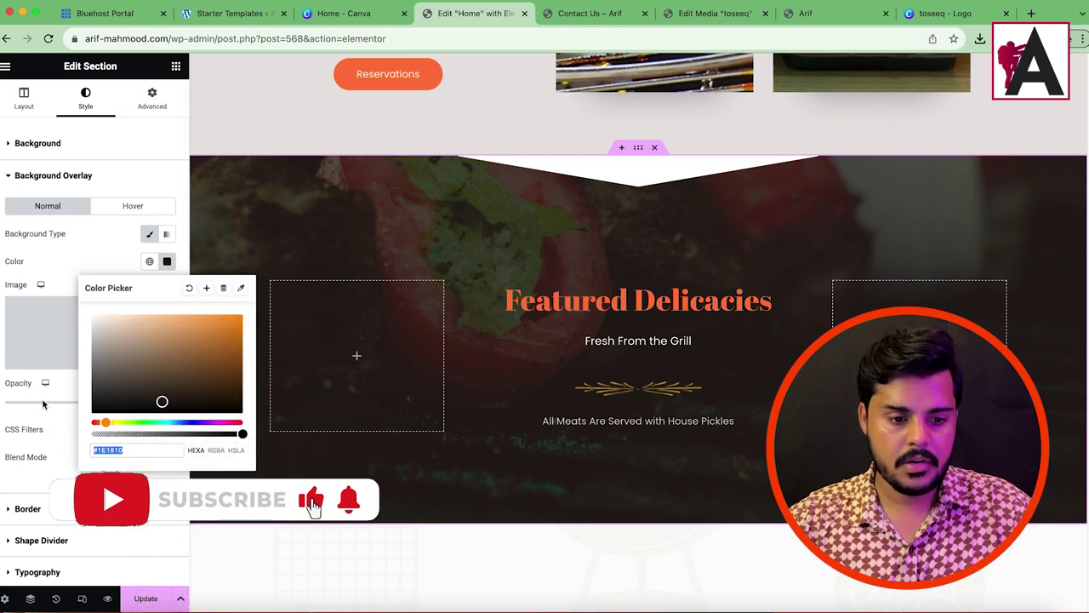
pyautogui.click(56, 429)
# - Set the color of the Featured Delicacies section's top triangle shape divider to the copied code #E9E4E4
pyautogui.scroll(3, 201, 284)
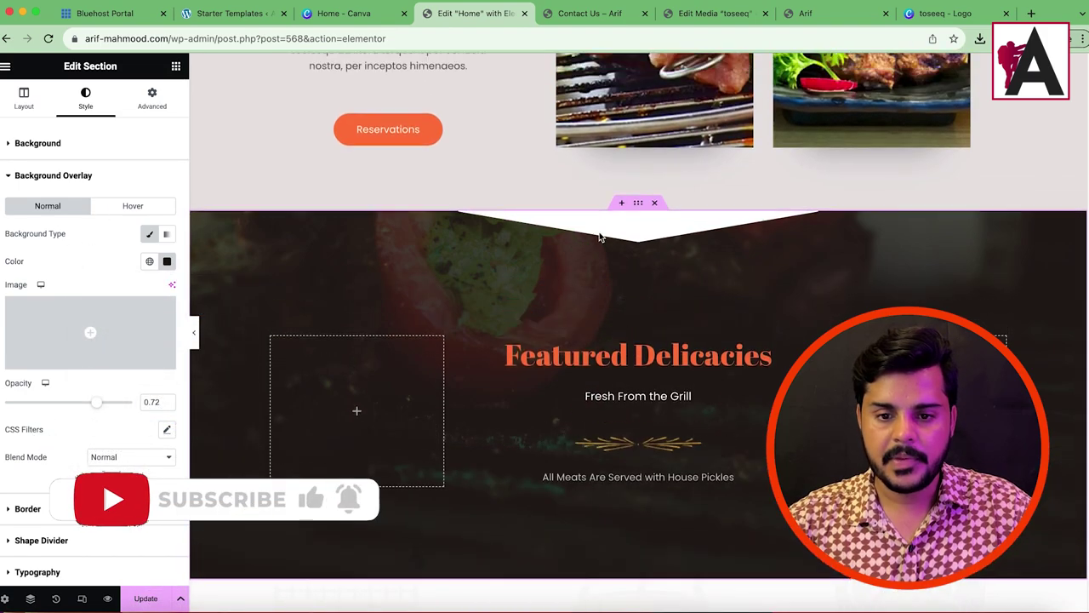
pyautogui.scroll(-2, 84, 288)
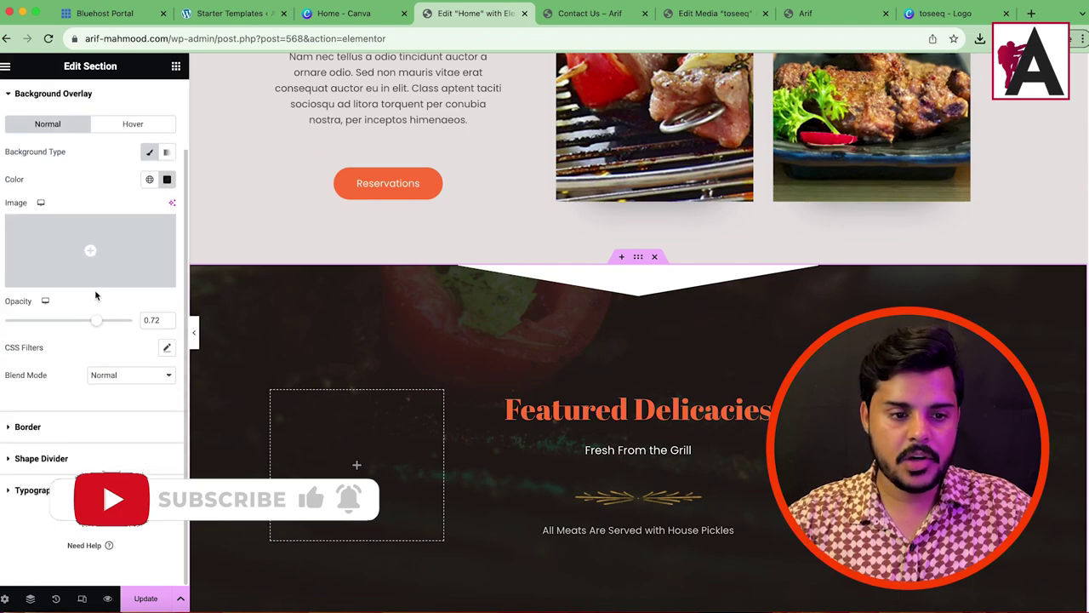
pyautogui.click(50, 457)
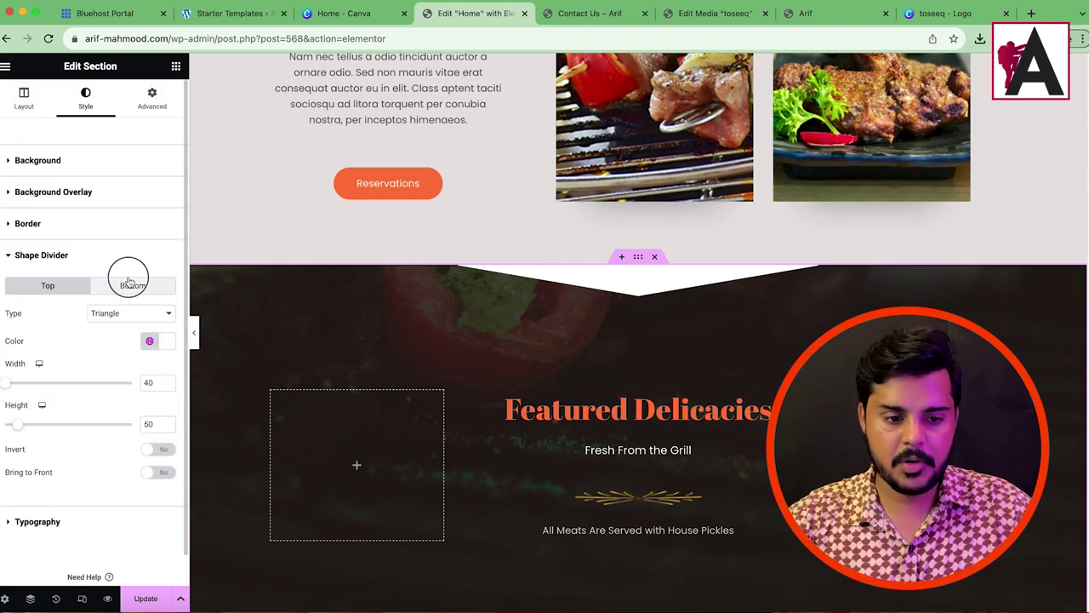
pyautogui.scroll(9, 511, 366)
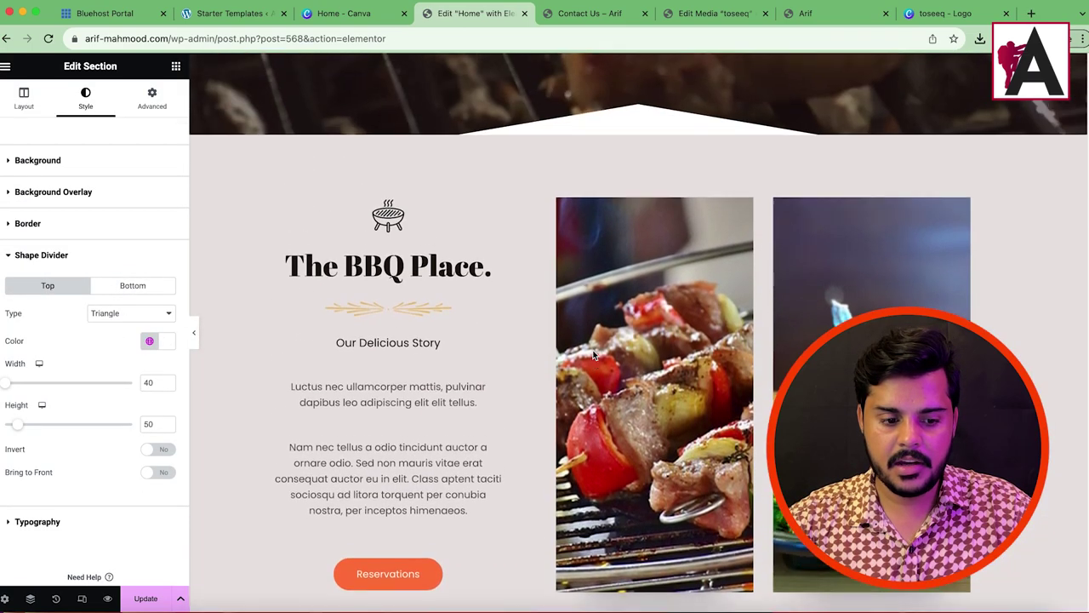
pyautogui.scroll(-9, 408, 420)
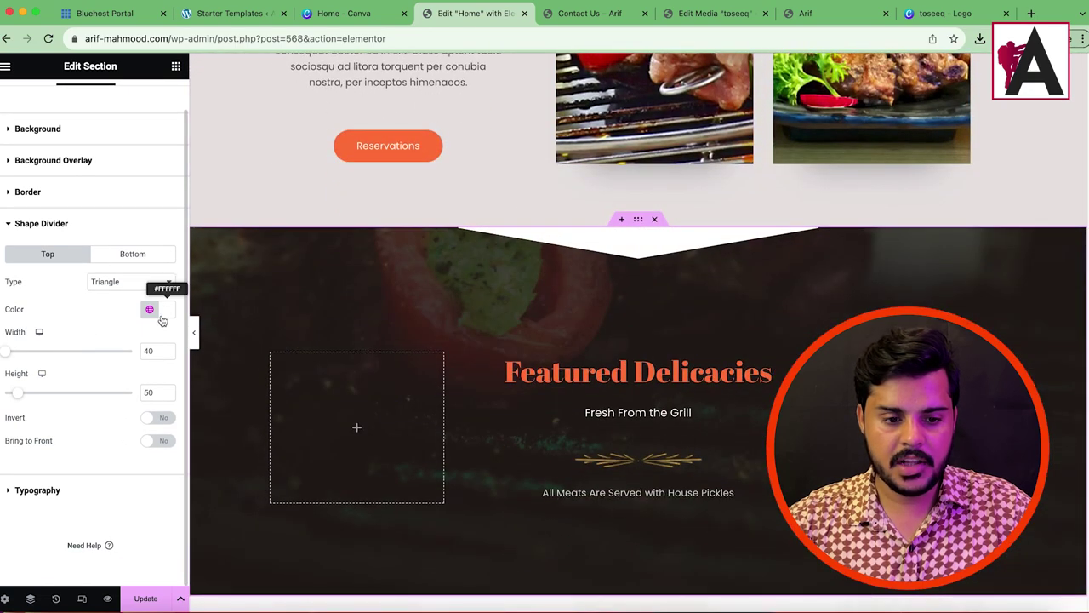
pyautogui.click(166, 310)
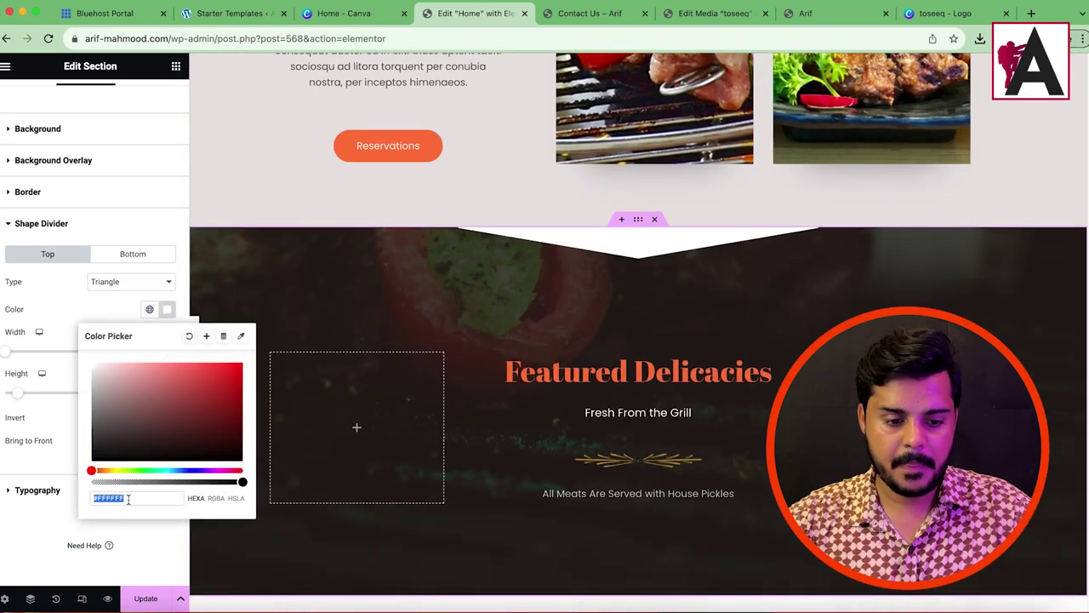
pyautogui.rightClick(129, 499)
pyautogui.click(165, 429)
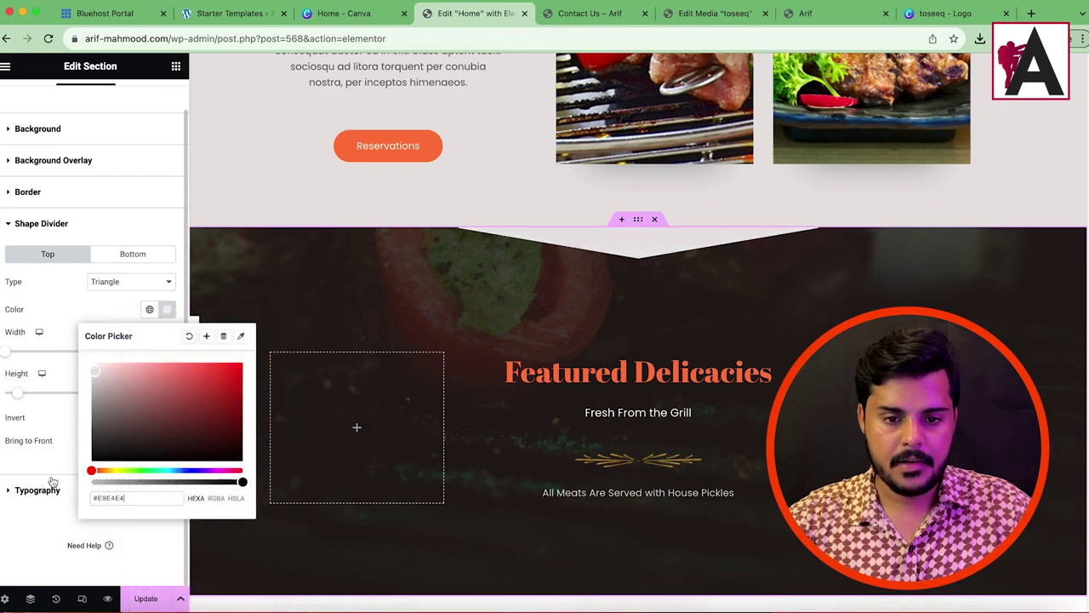
# - Preview the homepage without the editing panel and check the dividers around The BBQ Place section
pyautogui.click(19, 528)
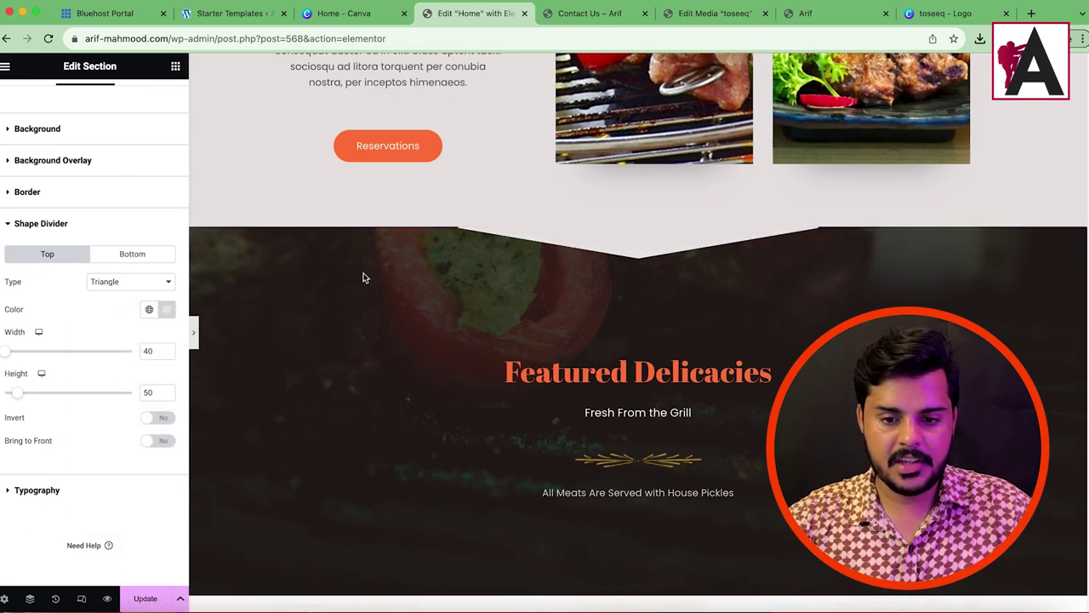
pyautogui.press('super+p')
pyautogui.scroll(15, 533, 293)
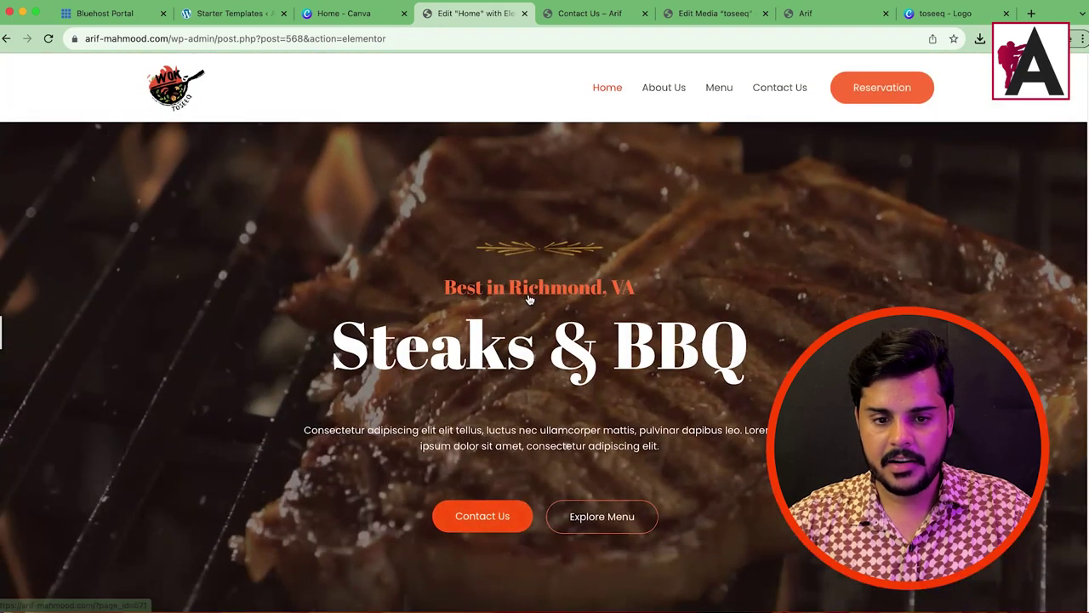
pyautogui.scroll(-5, 552, 307)
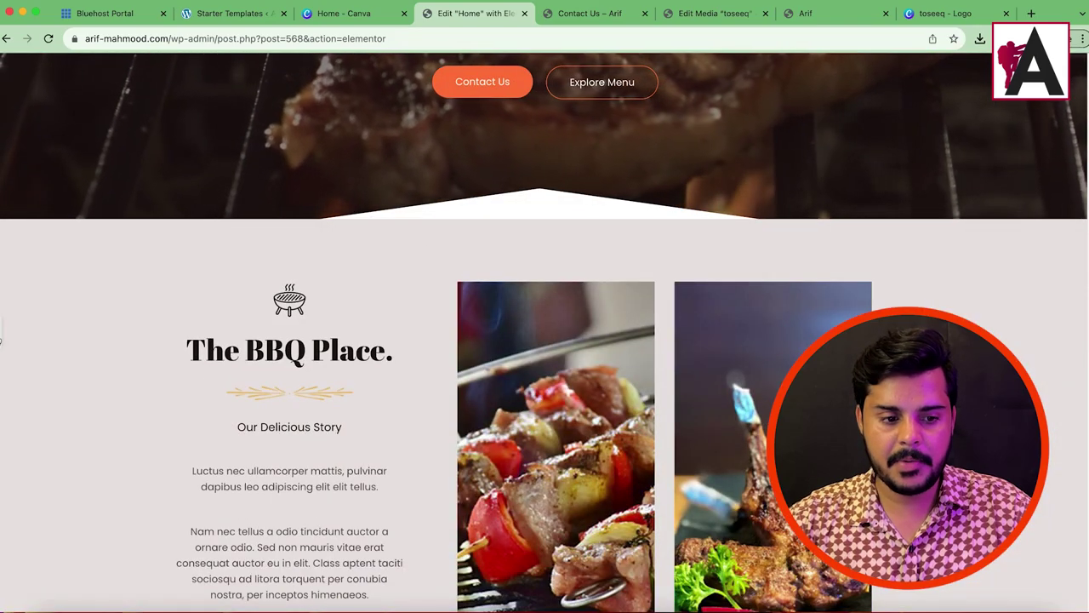
pyautogui.press('super+p')
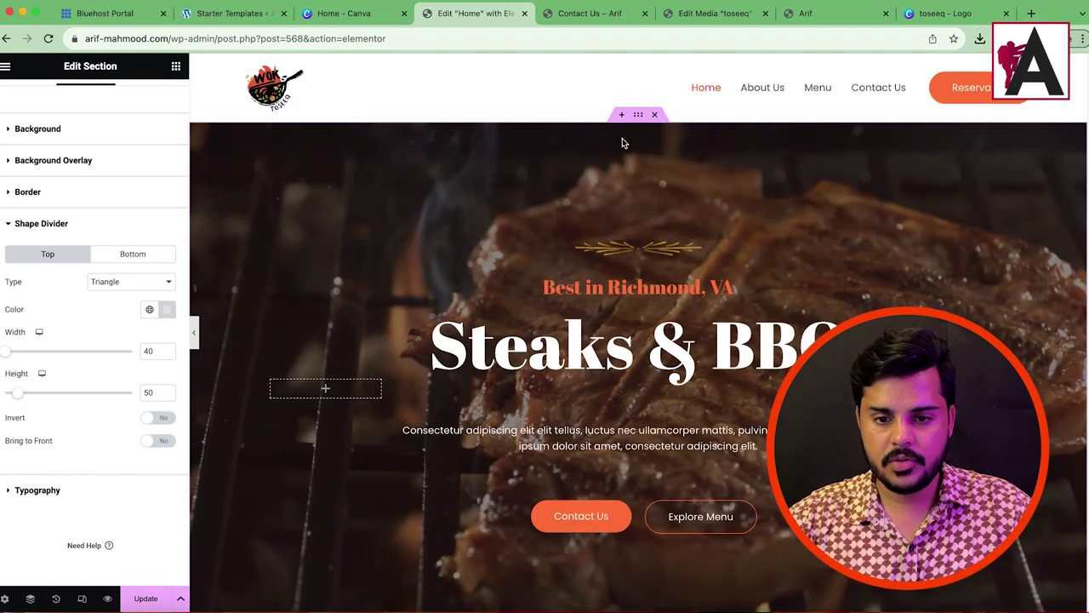
# - Set the color of the Steaks & BBQ hero section's bottom triangle shape divider to the copied code #E9E4E4
pyautogui.click(51, 129)
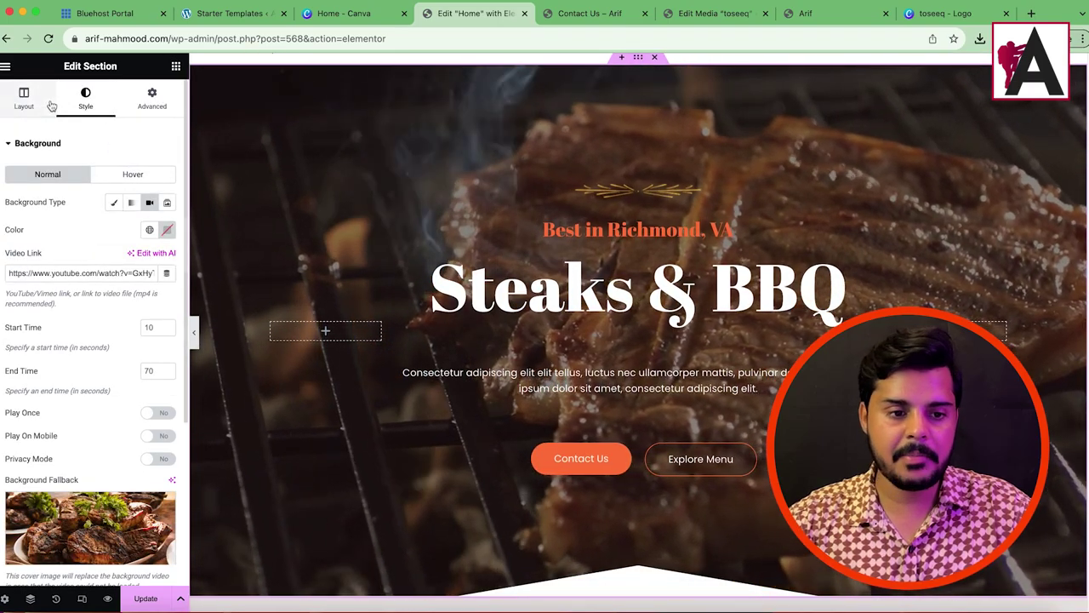
pyautogui.click(24, 98)
pyautogui.click(85, 109)
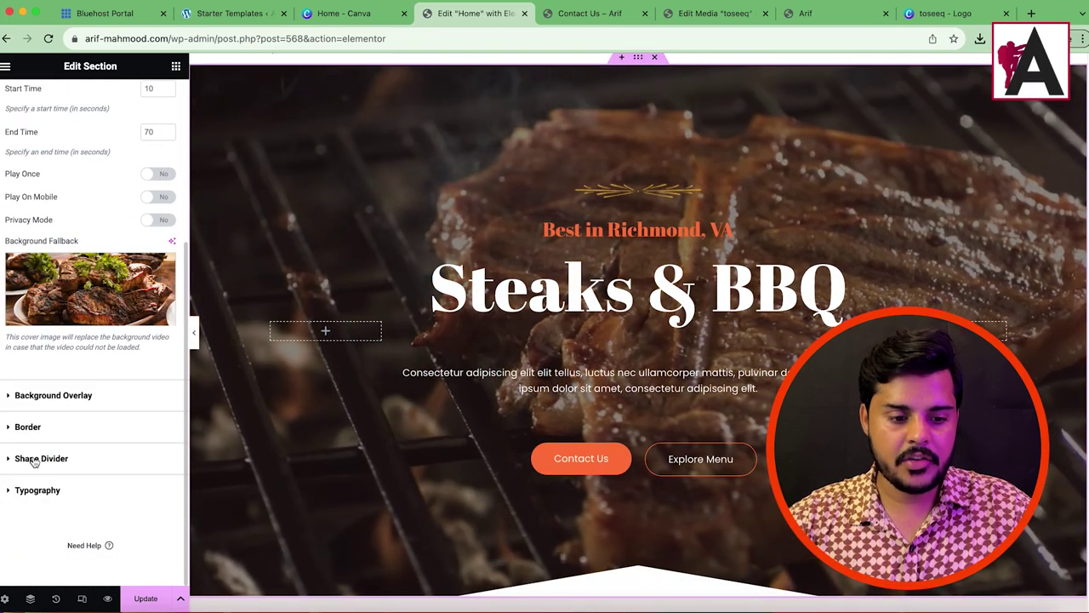
pyautogui.click(41, 456)
pyautogui.click(140, 268)
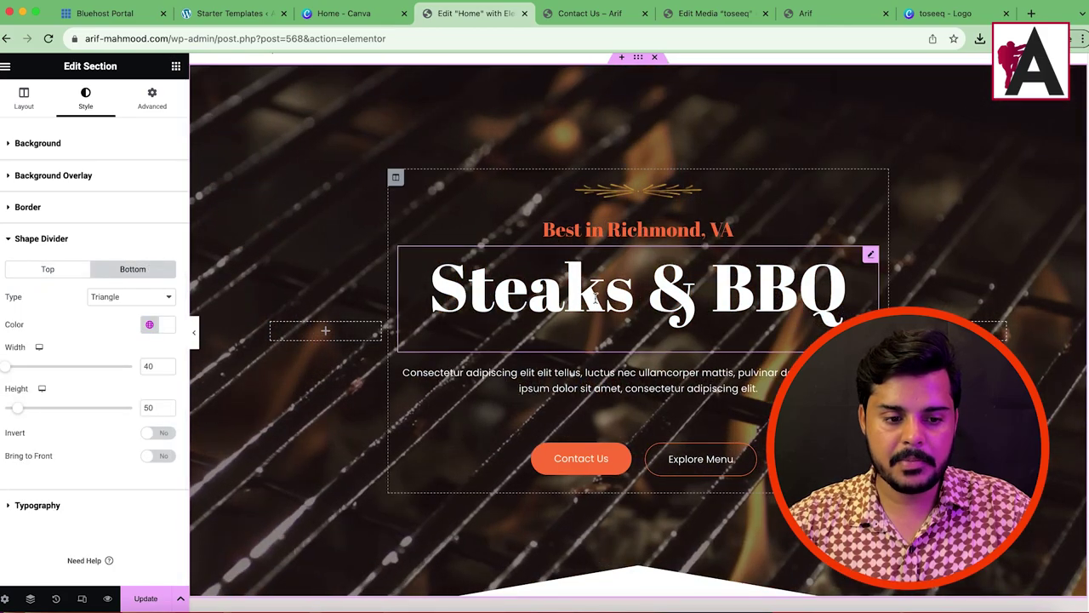
pyautogui.scroll(-3, 500, 346)
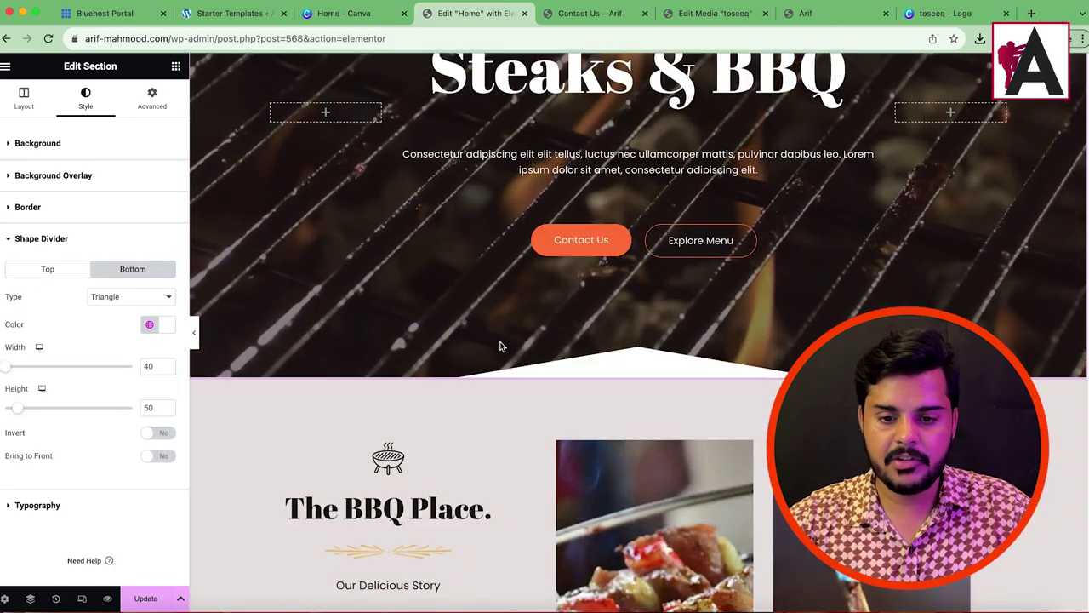
pyautogui.click(166, 324)
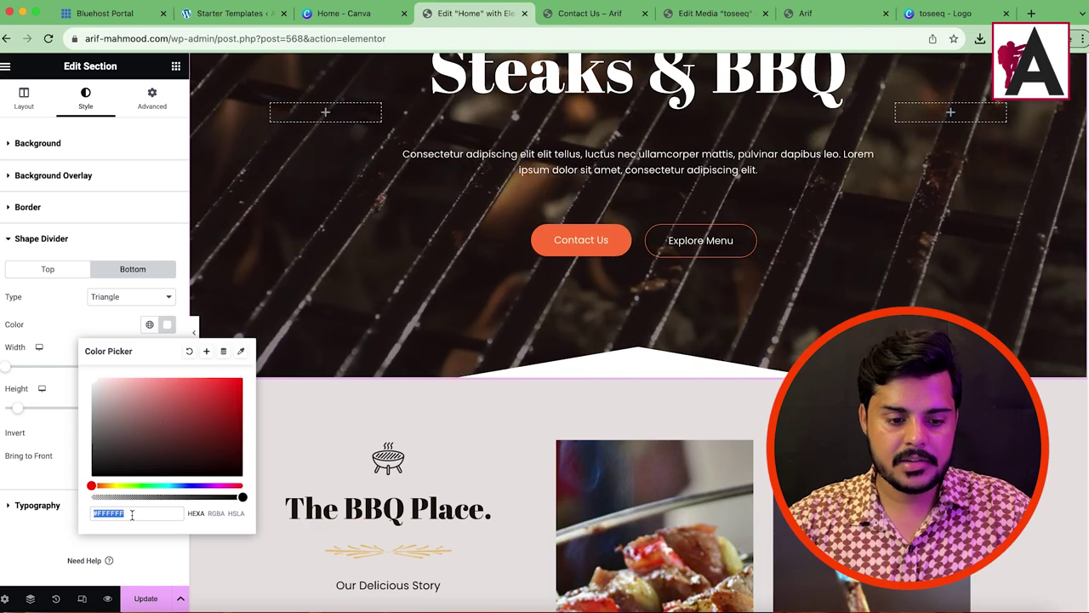
pyautogui.rightClick(135, 514)
pyautogui.click(152, 427)
pyautogui.click(167, 327)
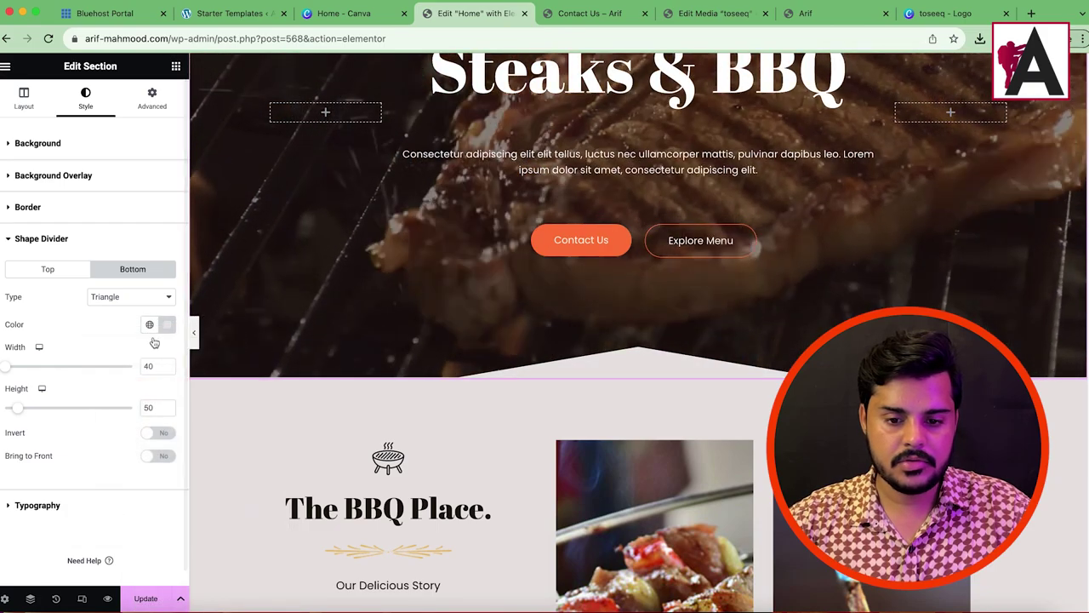
# - Preview the homepage from the hero section down to the dish list with the editing panel hidden
pyautogui.click(194, 337)
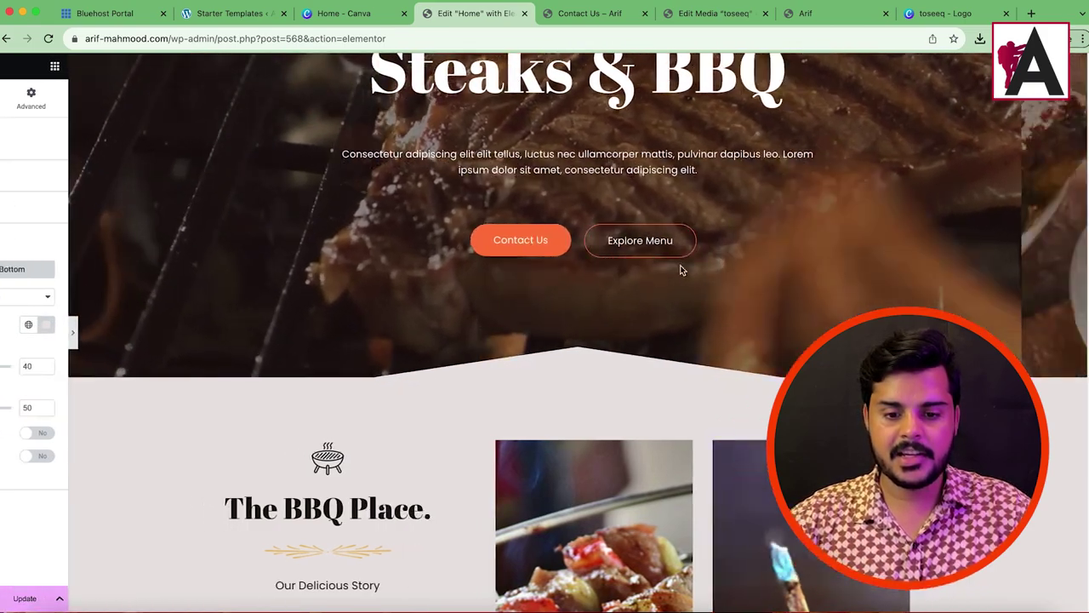
pyautogui.scroll(-10, 504, 393)
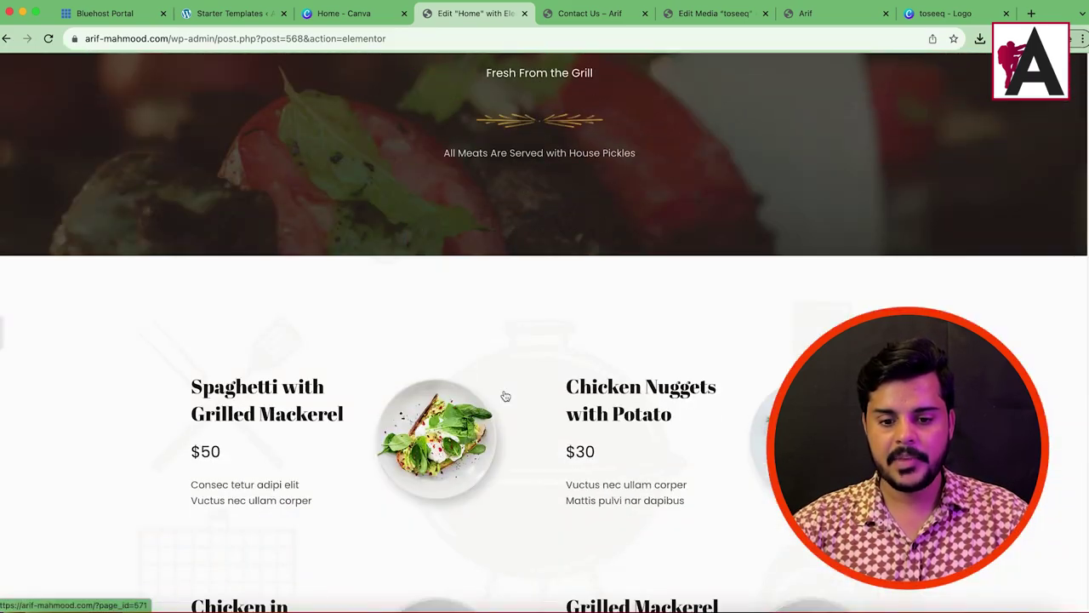
pyautogui.scroll(2, 498, 340)
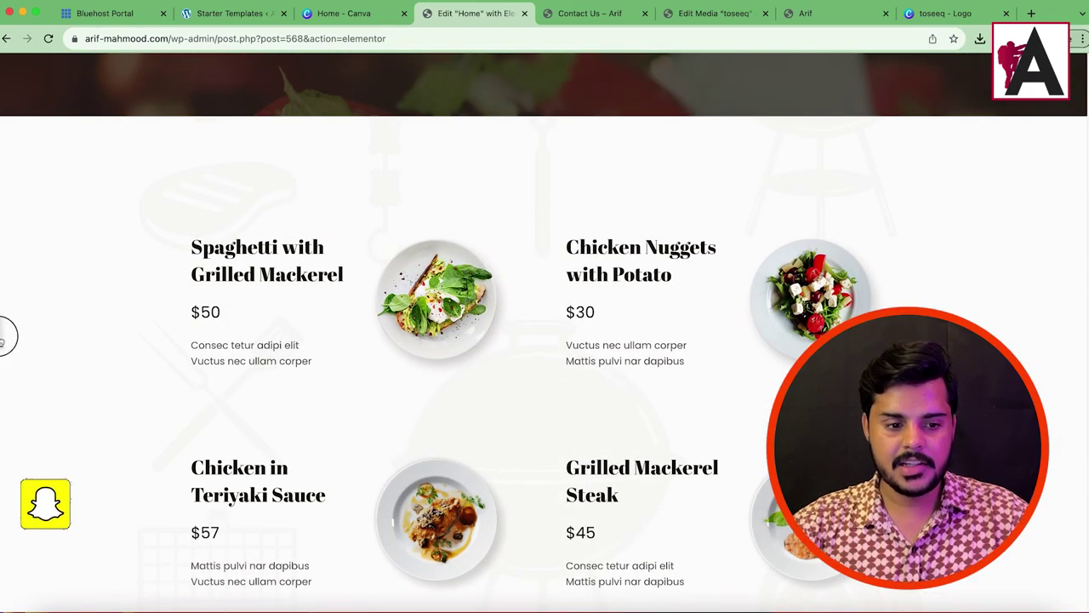
# - Open the media library for the Spaghetti with Grilled Mackerel image and keep food-dish-05.png selected
pyautogui.click(7, 337)
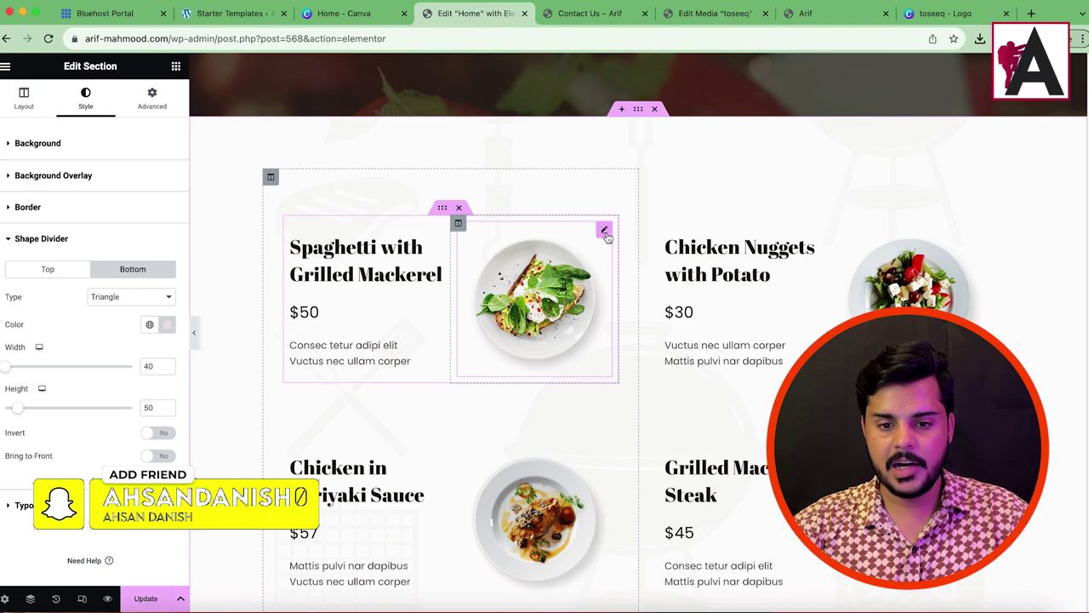
pyautogui.click(604, 231)
pyautogui.click(83, 246)
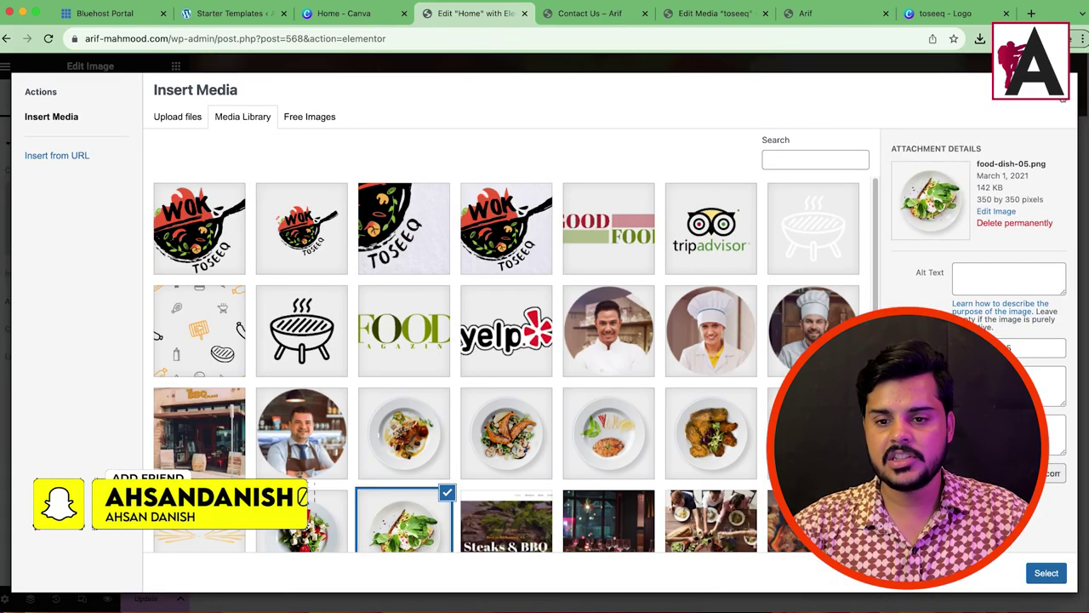
pyautogui.click(1046, 573)
# - Delete the Chicken in Teriyaki Sauce and Grilled Mackerel Steak items from the homepage dish list
pyautogui.scroll(-7, 374, 408)
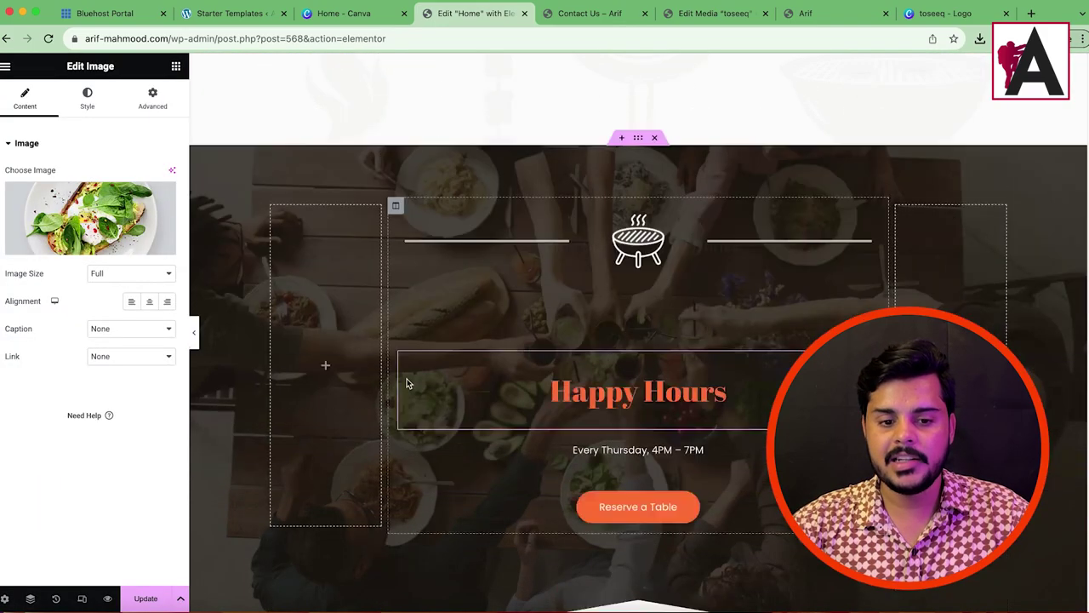
pyautogui.scroll(-5, 553, 392)
pyautogui.scroll(10, 656, 348)
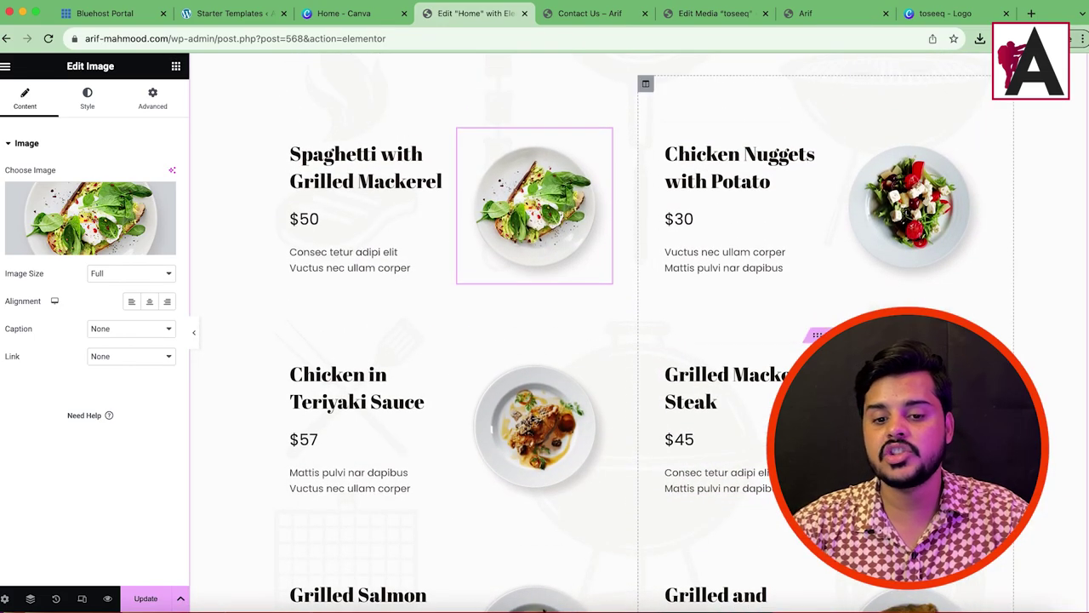
pyautogui.scroll(-3, 693, 408)
pyautogui.scroll(1, 656, 372)
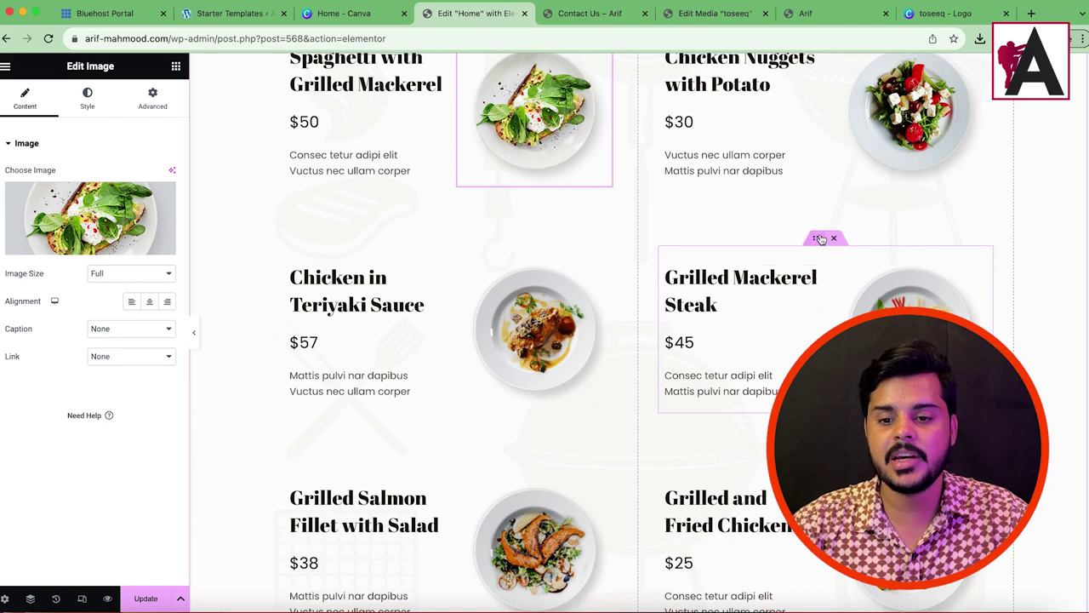
pyautogui.click(459, 240)
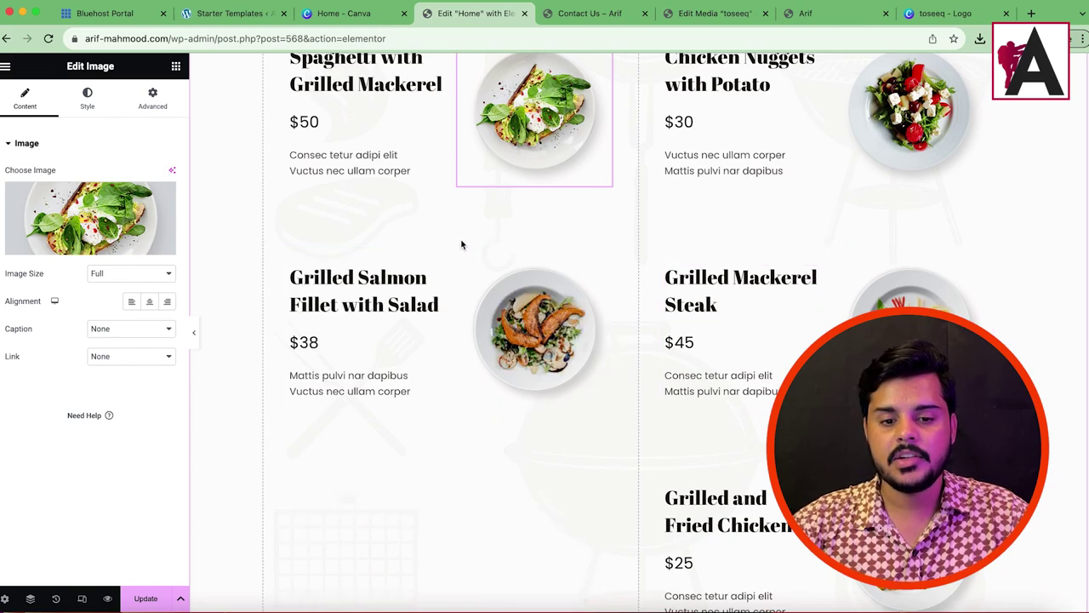
pyautogui.click(839, 240)
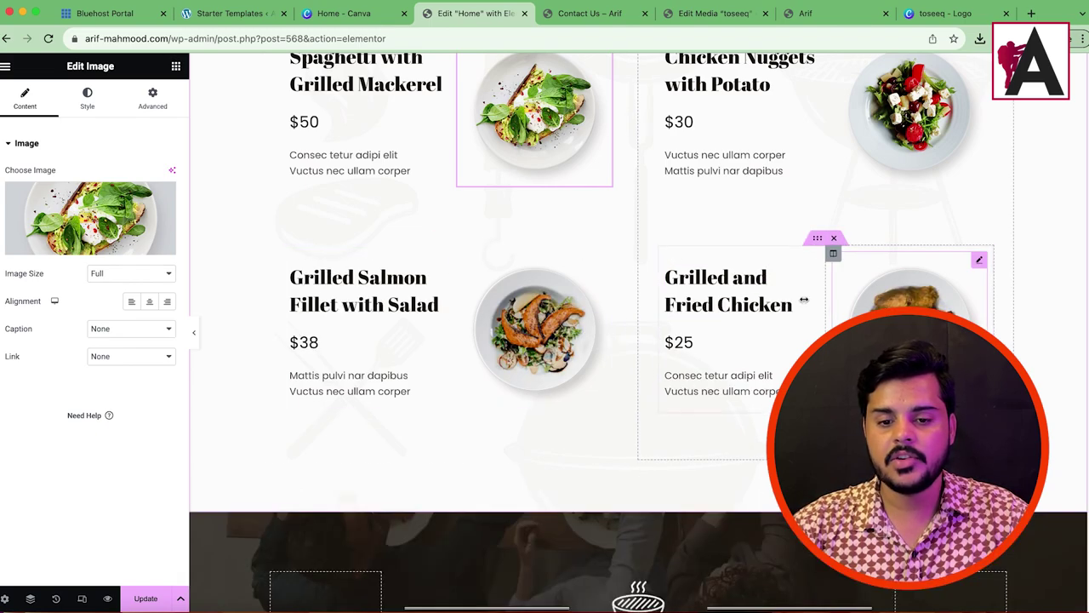
# - Try duplicating the Grilled Salmon Fillet with Salad and Grilled and Fried Chicken items, and undo both copies
pyautogui.scroll(3, 537, 413)
pyautogui.scroll(-2, 538, 414)
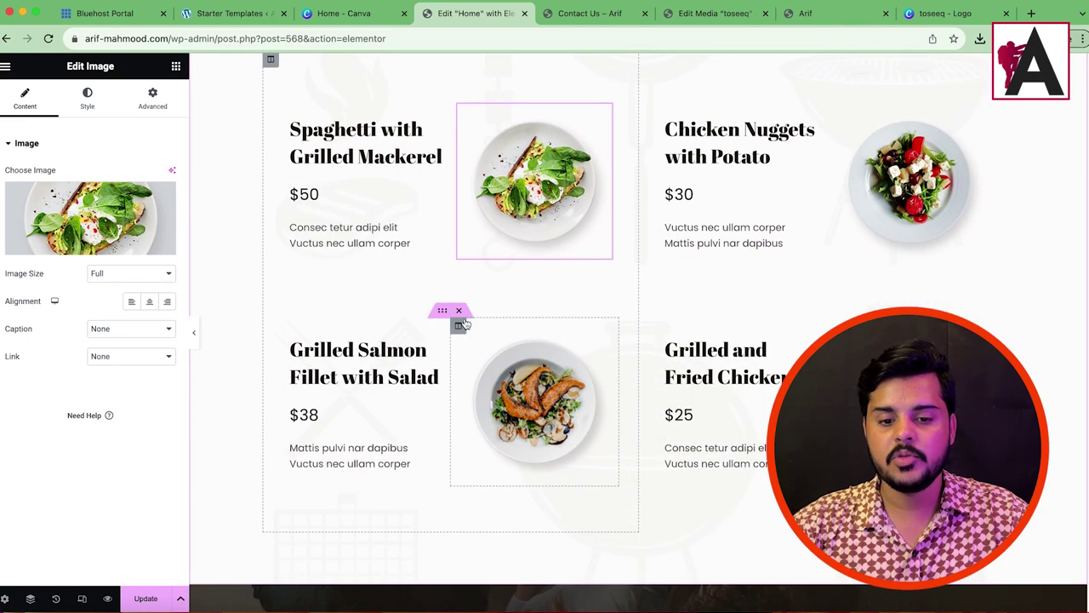
pyautogui.rightClick(442, 313)
pyautogui.click(462, 344)
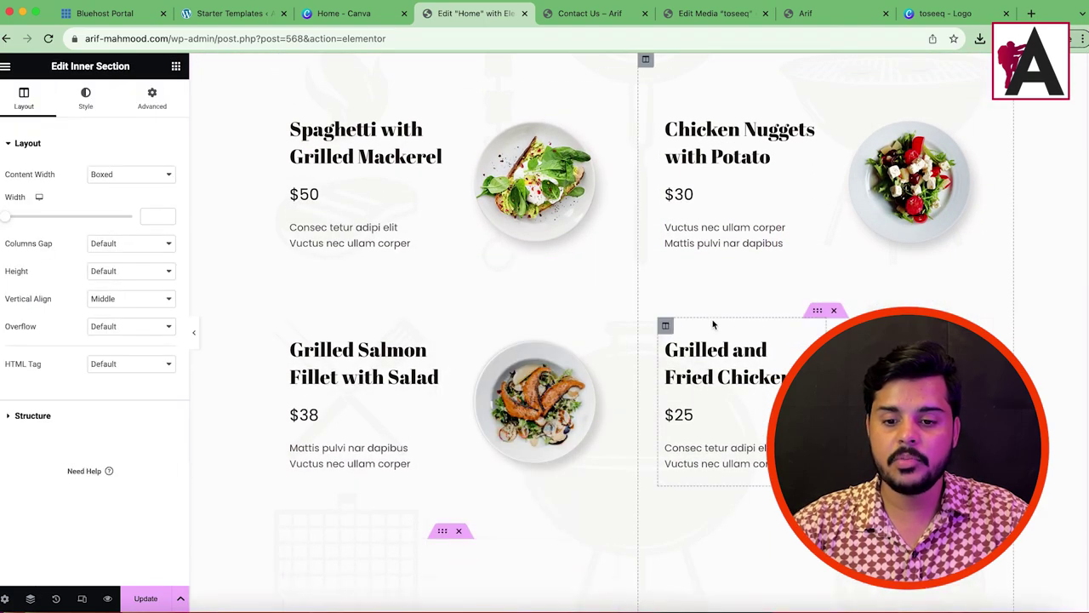
pyautogui.rightClick(817, 314)
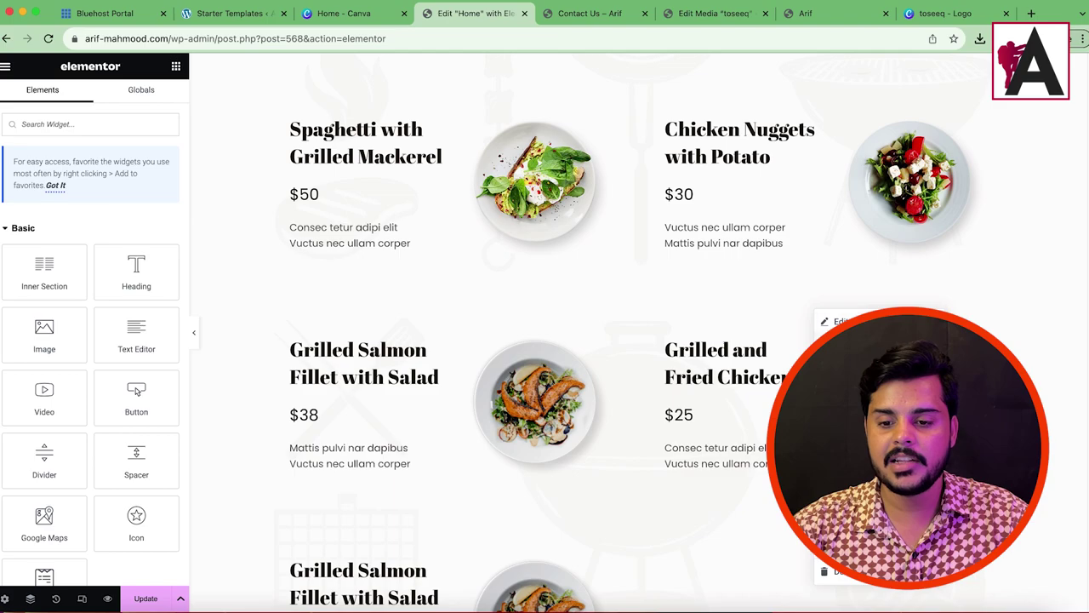
pyautogui.click(838, 344)
pyautogui.scroll(-2, 696, 372)
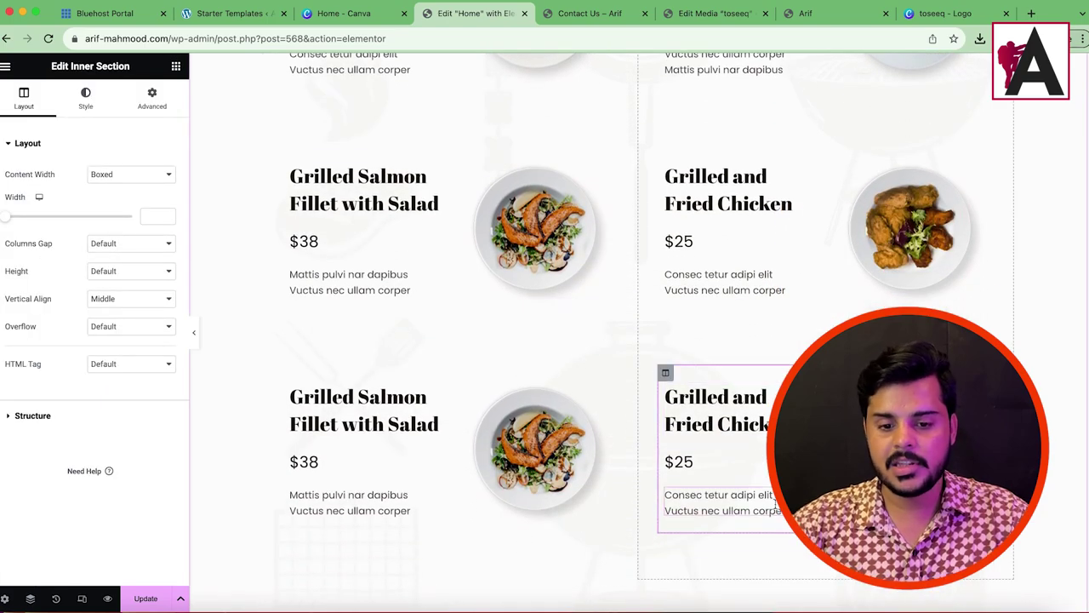
pyautogui.hotkey('ctrl', 'z')
# - Open the Grilled Salmon Fillet with Salad item's image and title settings and look over the sections below
pyautogui.click(604, 141)
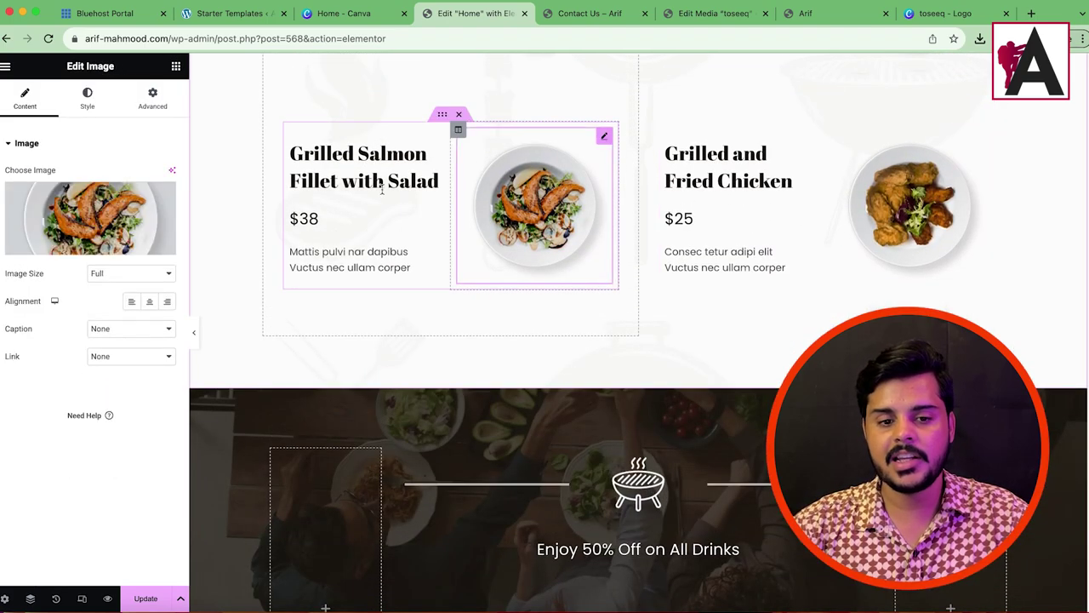
pyautogui.click(341, 166)
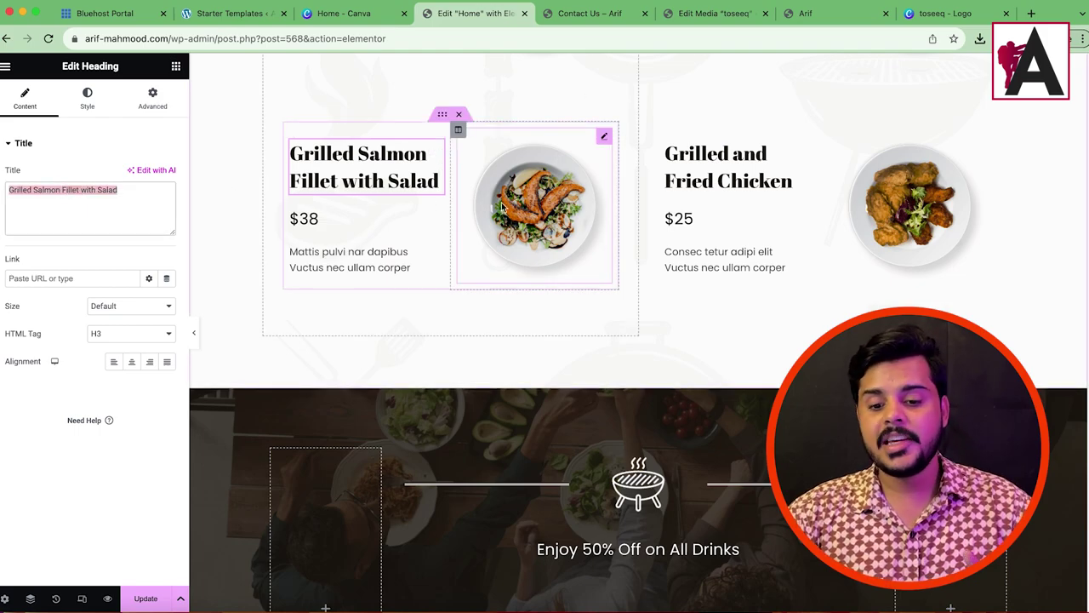
pyautogui.scroll(-7, 503, 207)
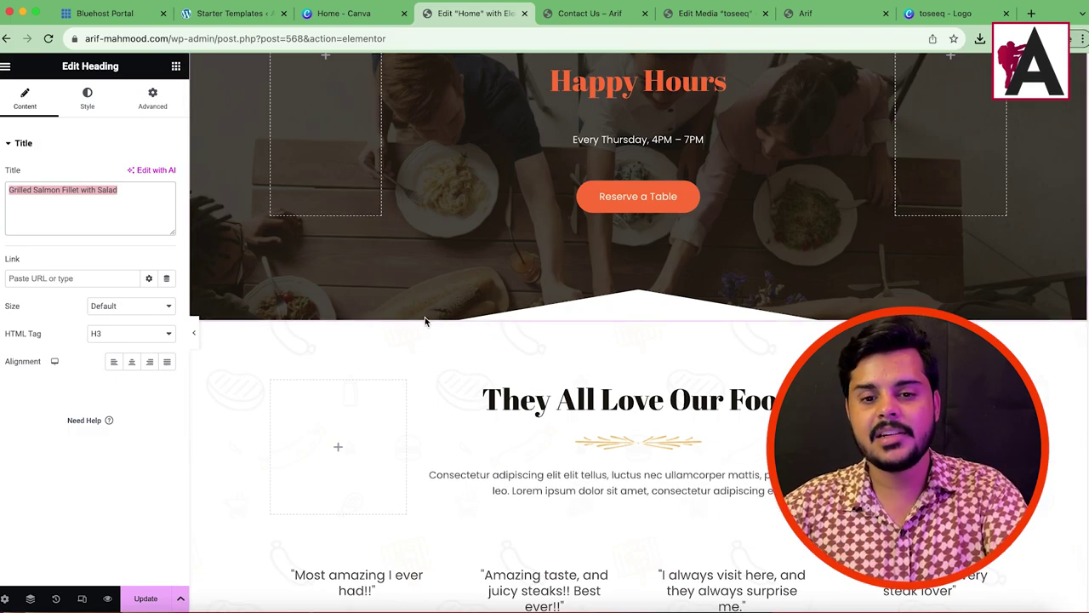
# - Save the homepage changes and open the live site's home page from its root address
pyautogui.scroll(15, 426, 321)
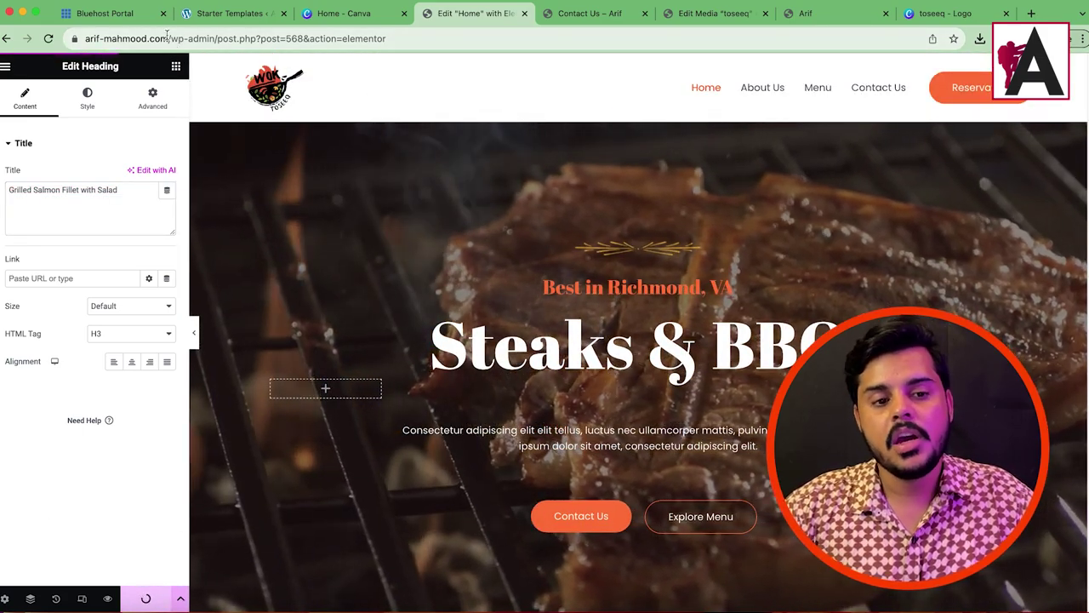
pyautogui.moveTo(168, 38); pyautogui.dragTo(443, 39)
pyautogui.press('BackSpace')
pyautogui.press('Return')
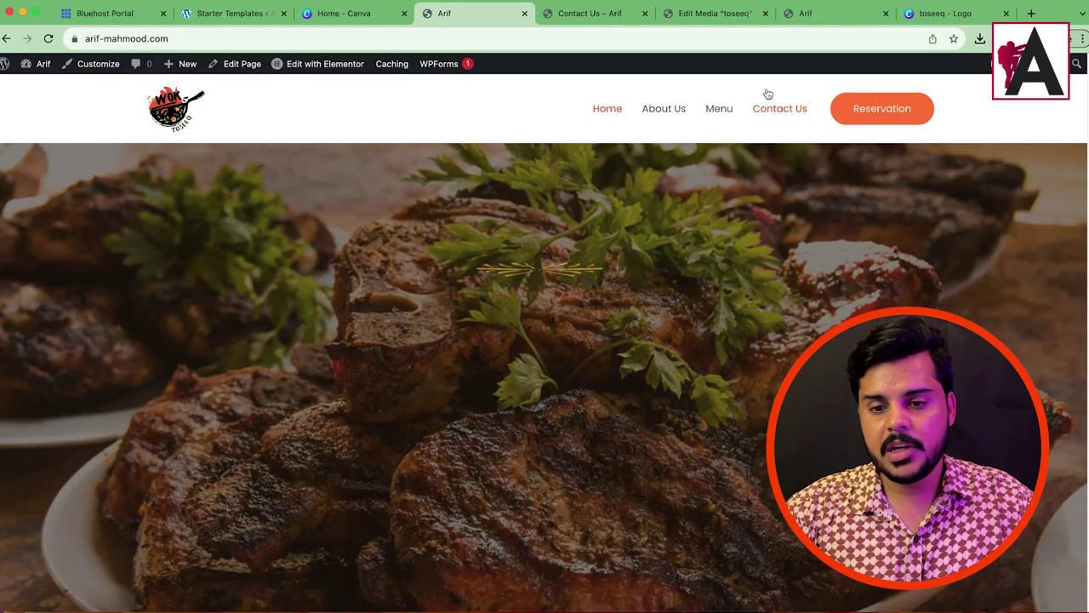
# - Review the live About Us page's sections and open that page for editing with Elementor
pyautogui.click(677, 109)
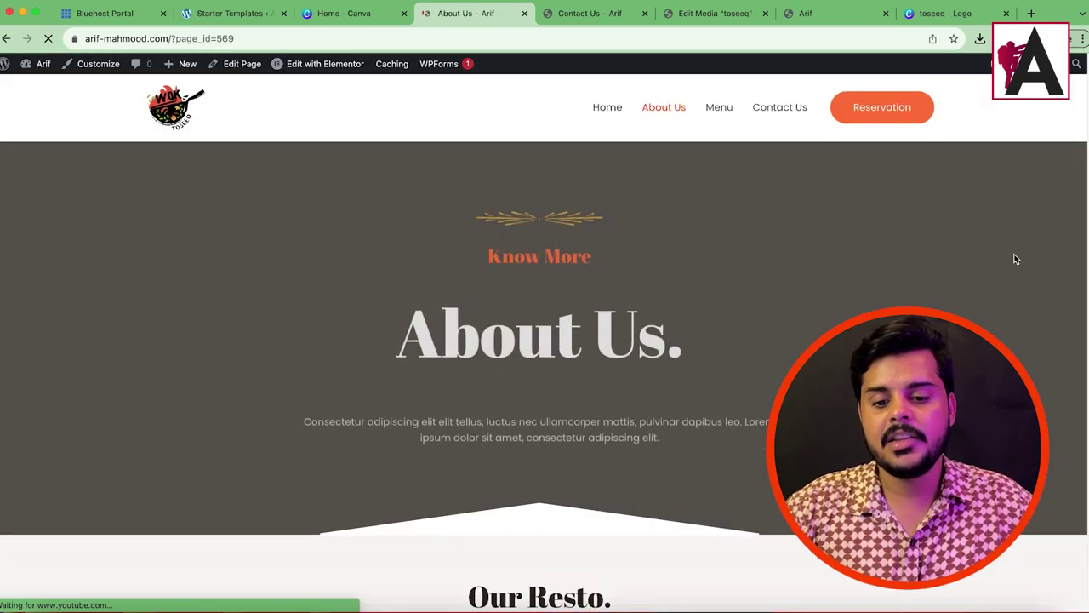
pyautogui.scroll(-15, 627, 380)
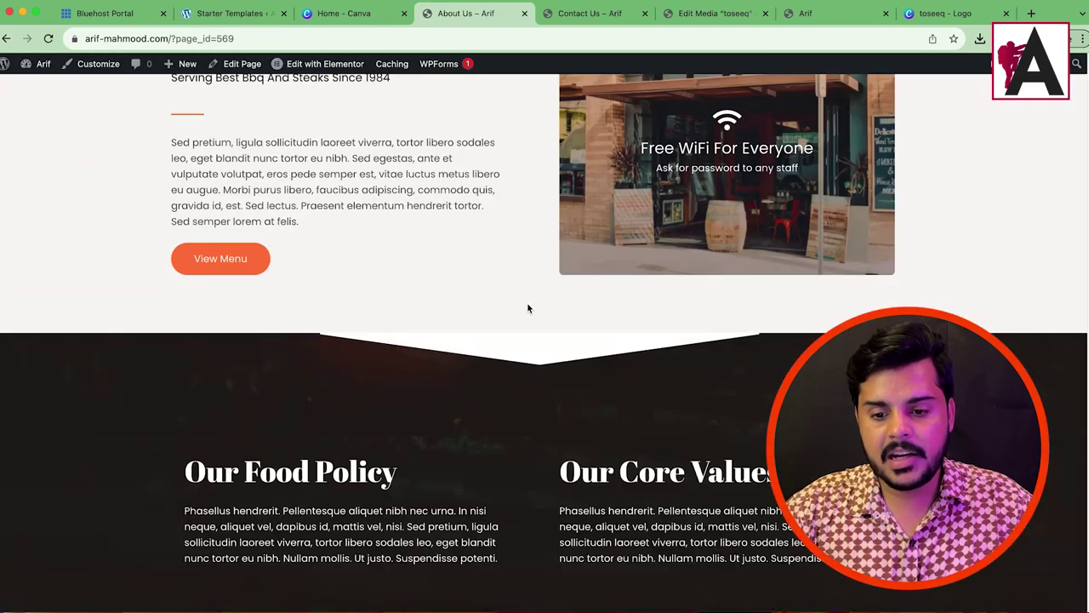
pyautogui.moveTo(751, 187); pyautogui.dragTo(641, 145)
pyautogui.scroll(3, 510, 280)
pyautogui.moveTo(183, 306); pyautogui.dragTo(430, 444)
pyautogui.scroll(5, 454, 267)
pyautogui.click(314, 68)
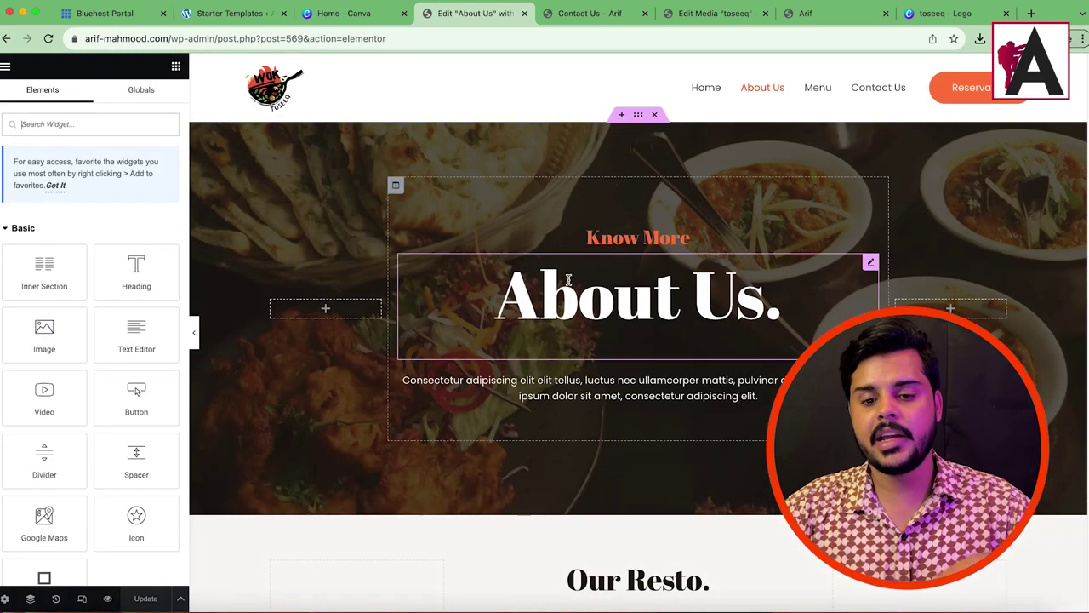
# - Examine the editable headings and text blocks in the About Us page's hero and Our Resto sections
pyautogui.click(671, 287)
pyautogui.click(656, 237)
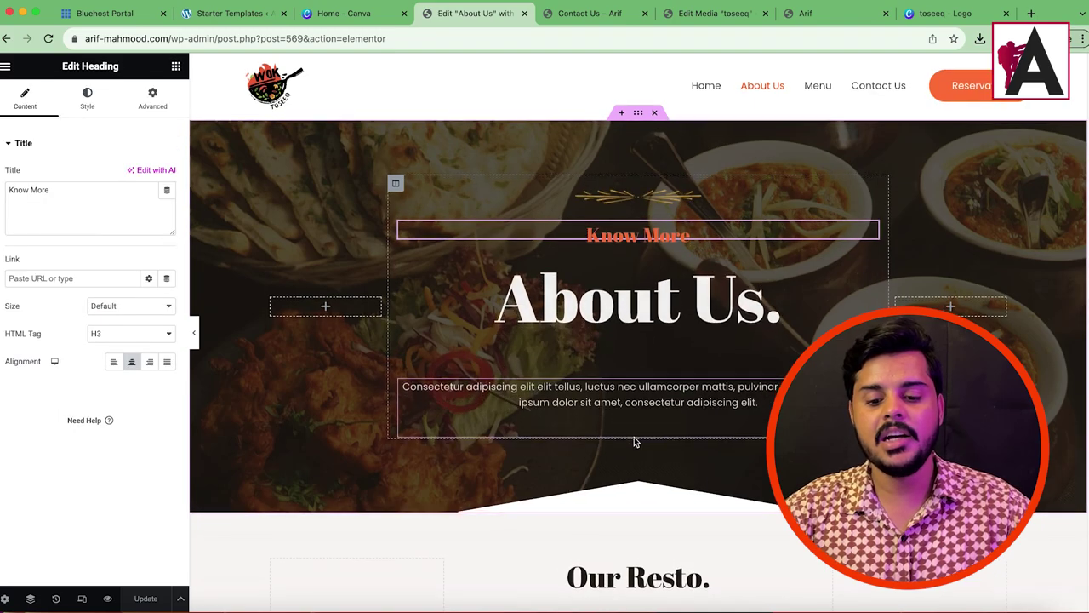
pyautogui.scroll(-5, 634, 437)
pyautogui.click(630, 321)
pyautogui.click(668, 407)
pyautogui.scroll(-3, 438, 429)
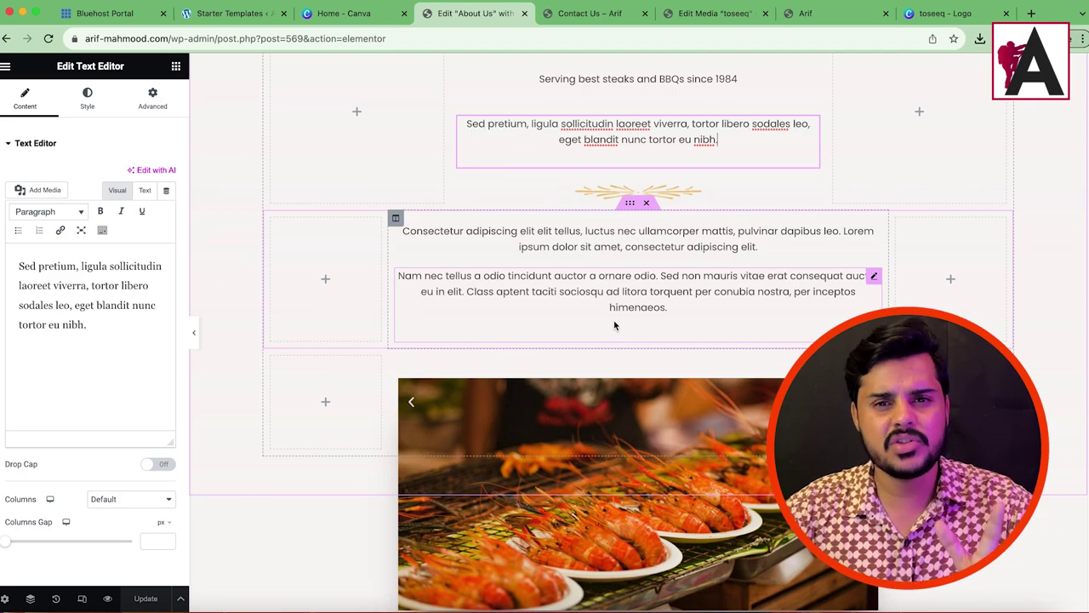
pyautogui.scroll(10, 605, 314)
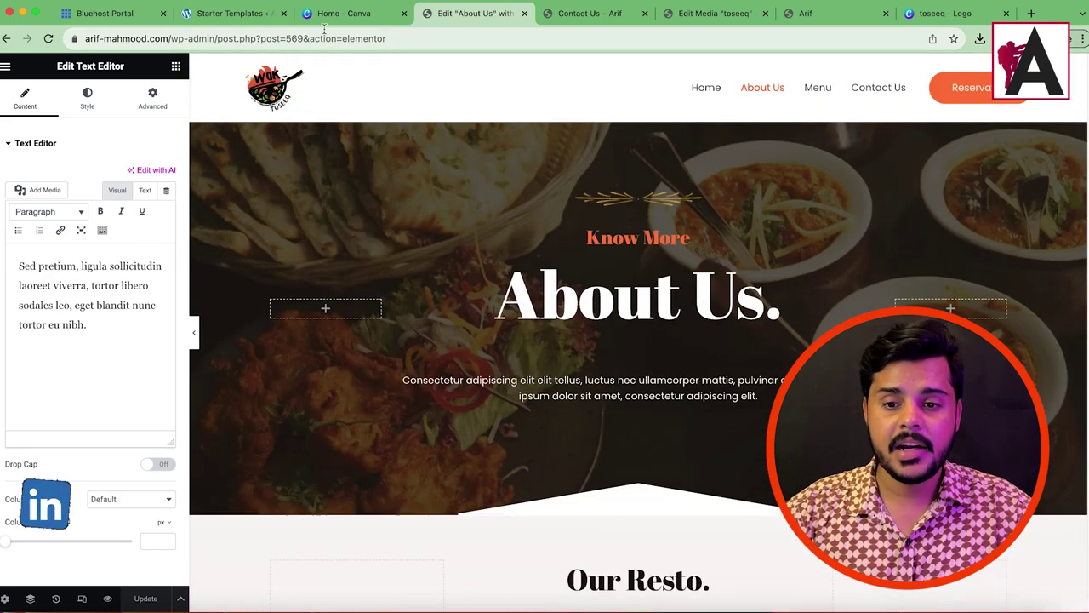
# - Open the live site from its root address, go to Contact Us, and look over its feedback form and map
pyautogui.moveTo(215, 38); pyautogui.dragTo(525, 41)
pyautogui.press('BackSpace')
pyautogui.press('Return')
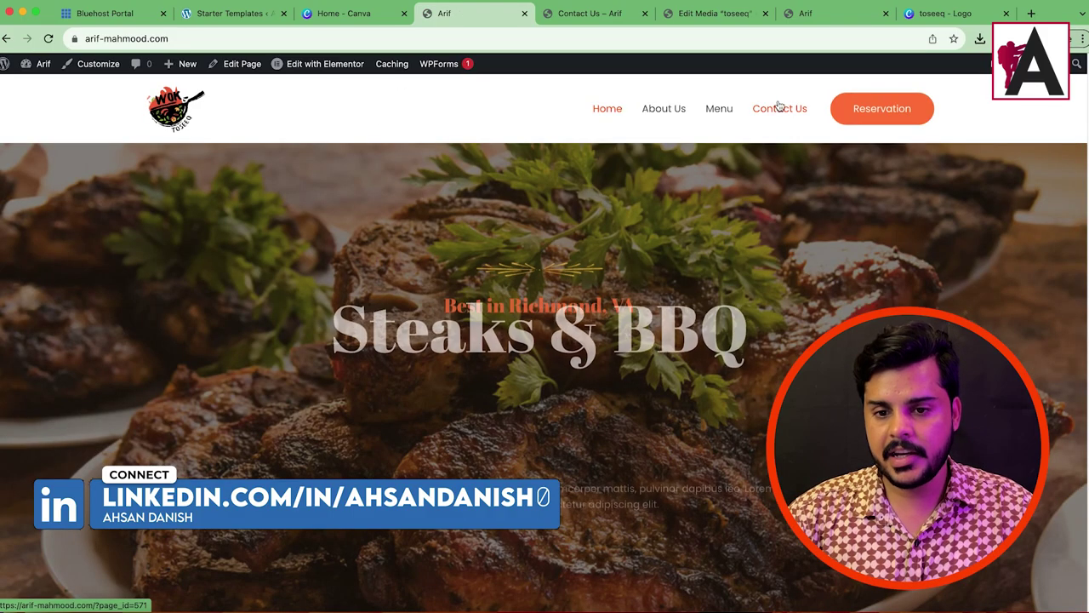
pyautogui.click(777, 107)
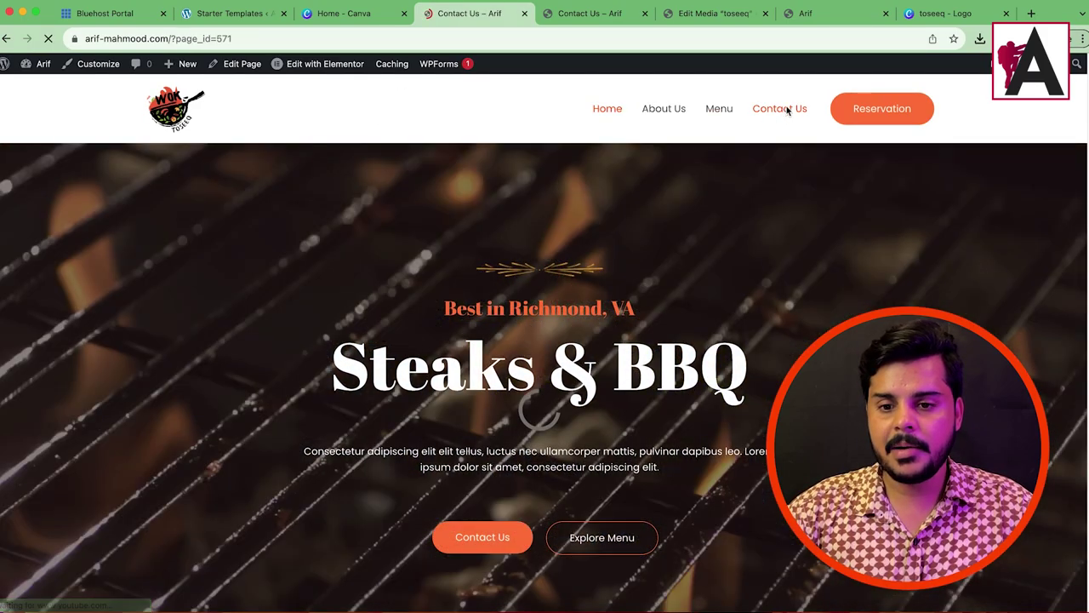
pyautogui.scroll(-10, 766, 204)
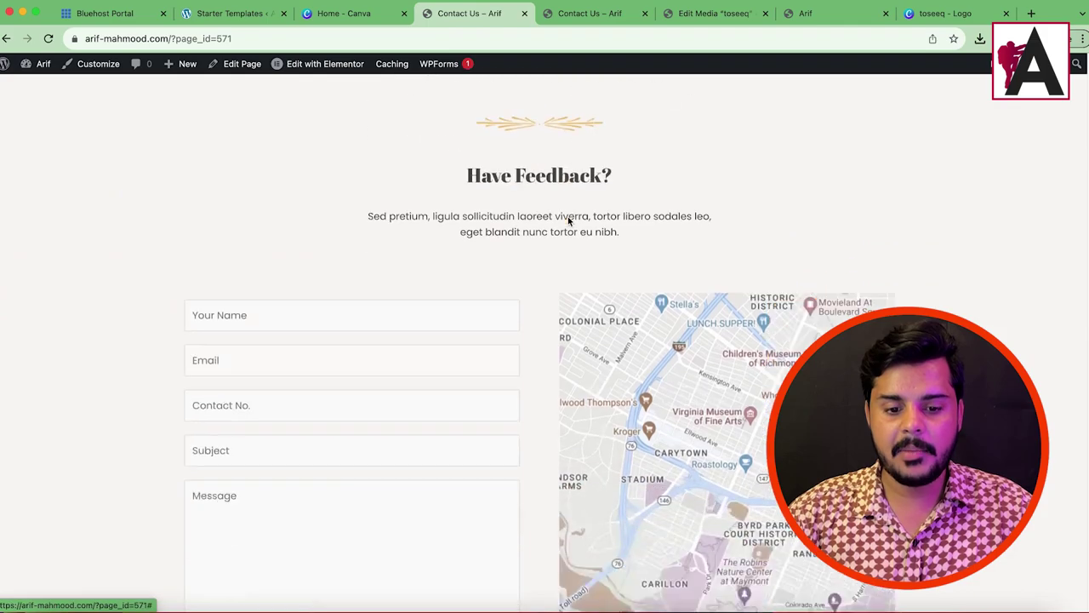
pyautogui.scroll(-2, 426, 226)
pyautogui.click(278, 286)
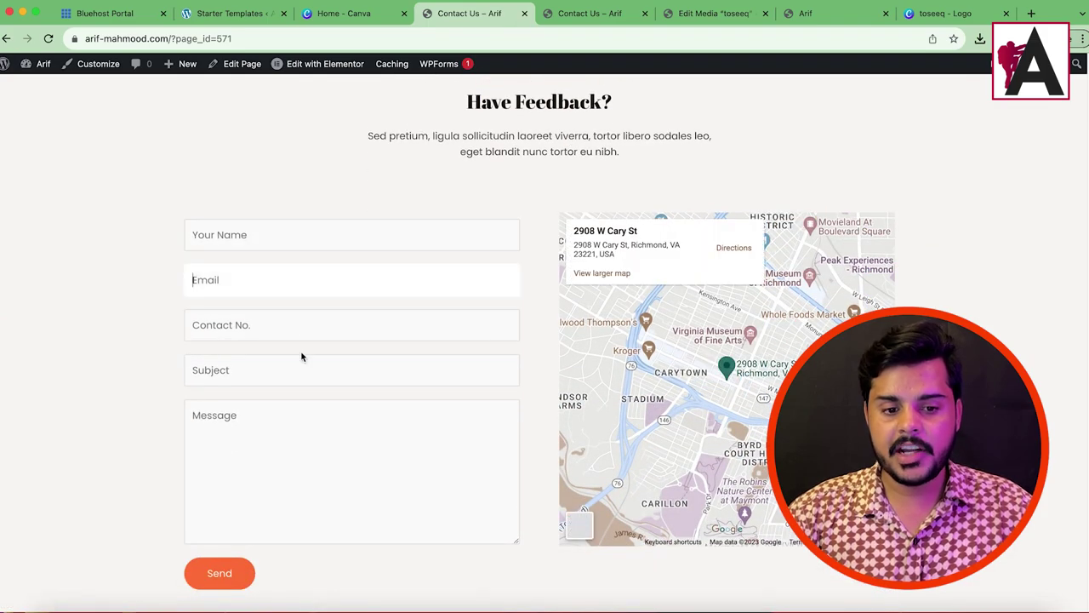
# - Open the Contact Us page for editing with Elementor and look over its contact details, feedback form and map sections
pyautogui.click(400, 91)
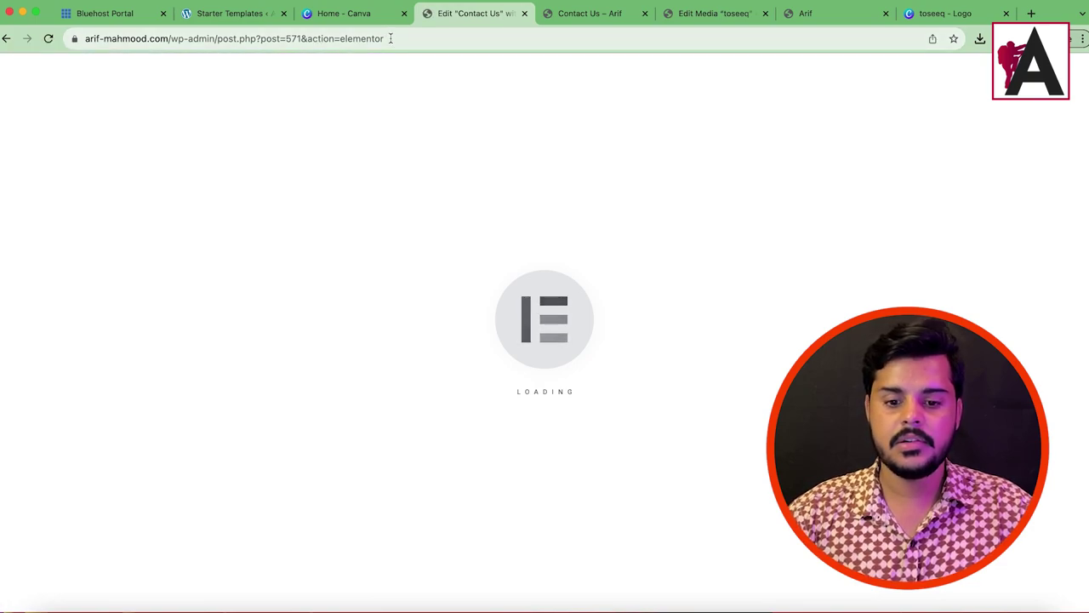
pyautogui.scroll(-10, 681, 238)
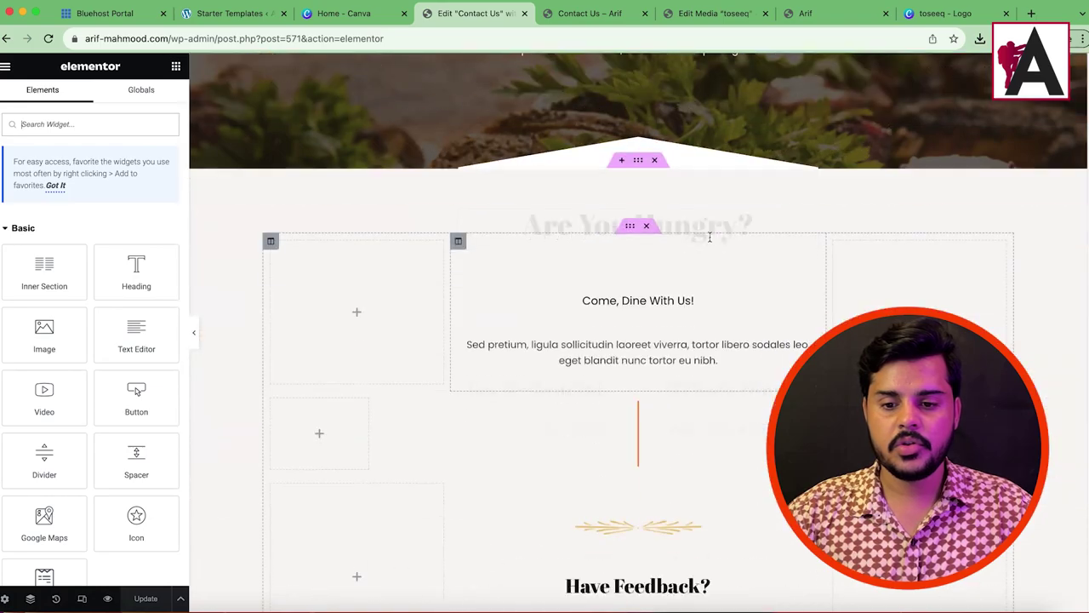
pyautogui.scroll(3, 647, 221)
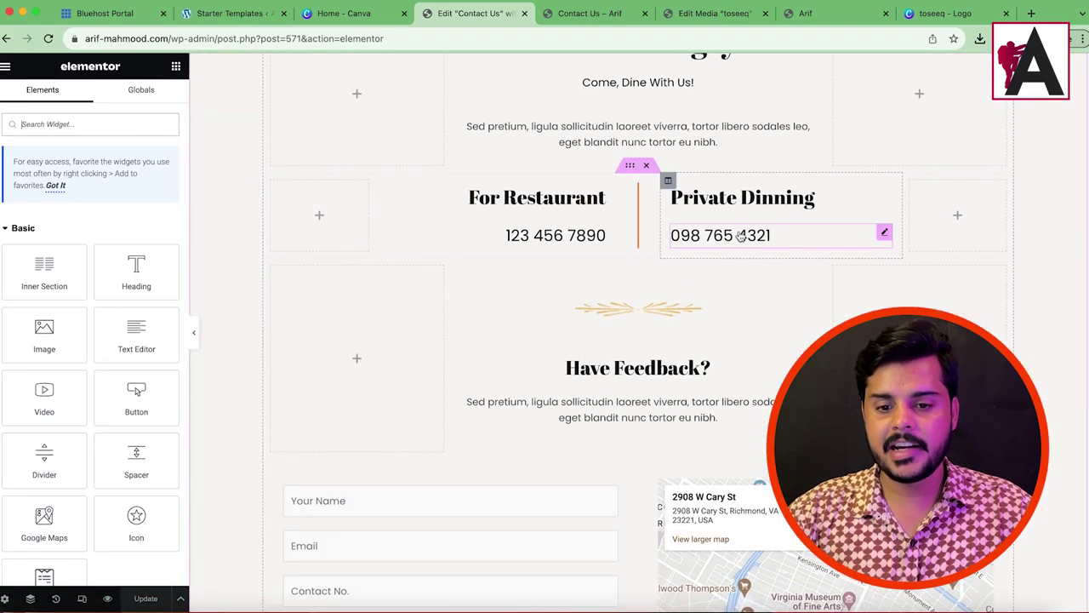
pyautogui.scroll(3, 672, 221)
pyautogui.scroll(-5, 664, 217)
pyautogui.scroll(-3, 664, 217)
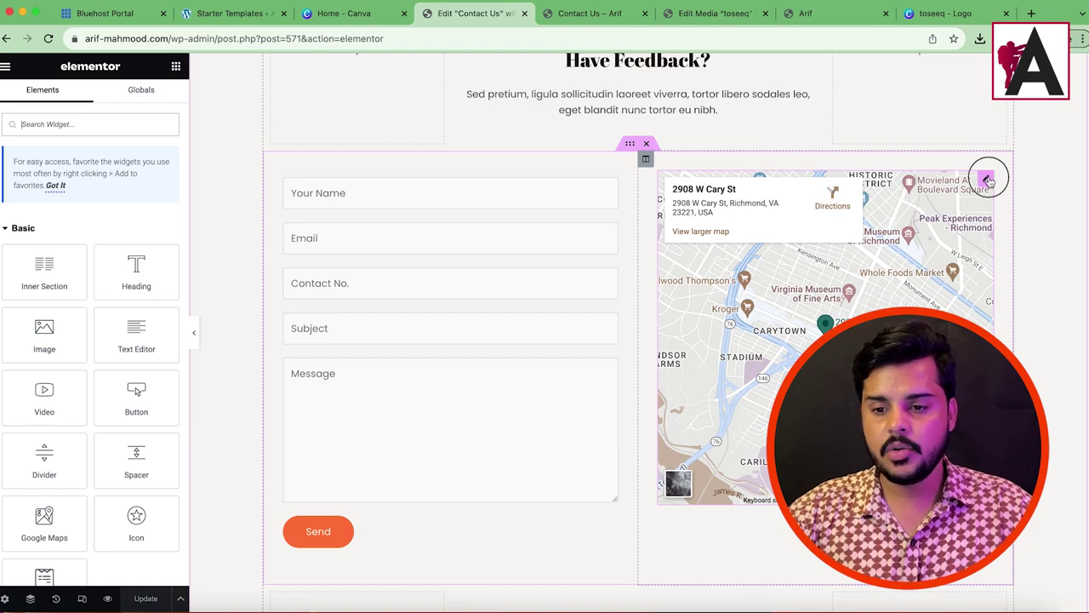
# - Set the Google Maps widget's location to "ahmadpur sial" and update the Contact Us page
pyautogui.click(986, 180)
pyautogui.tripleClick(80, 255)
pyautogui.write('a')
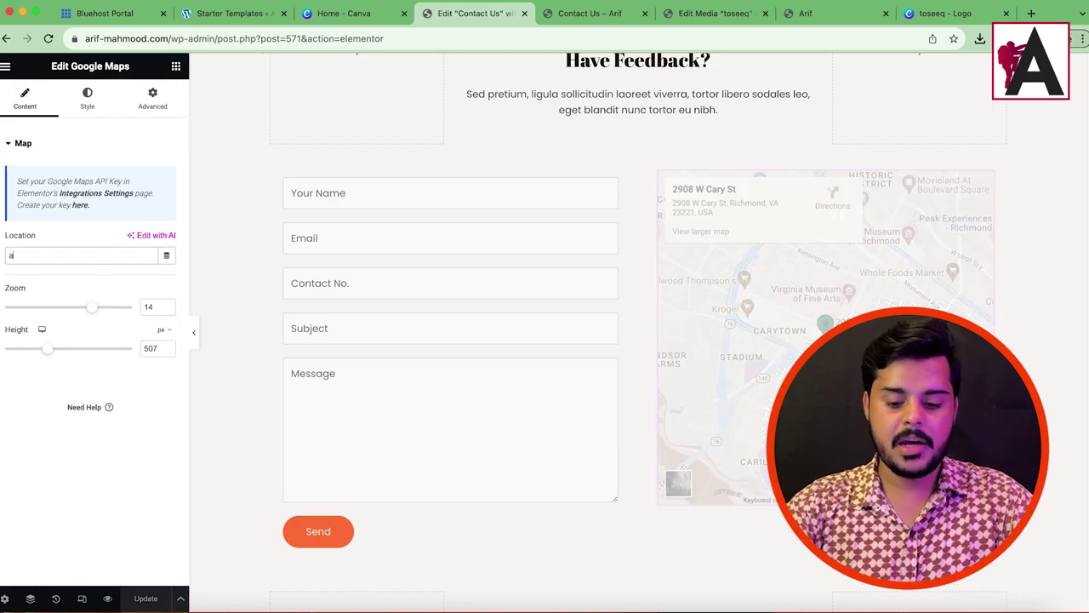
pyautogui.write('hmadoupur sial')
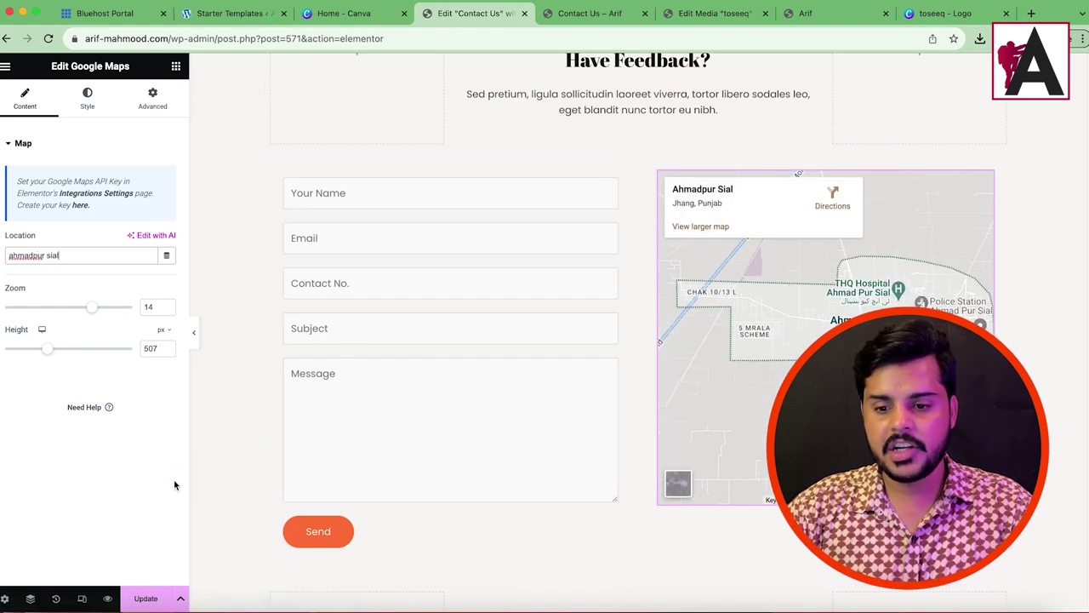
pyautogui.click(137, 596)
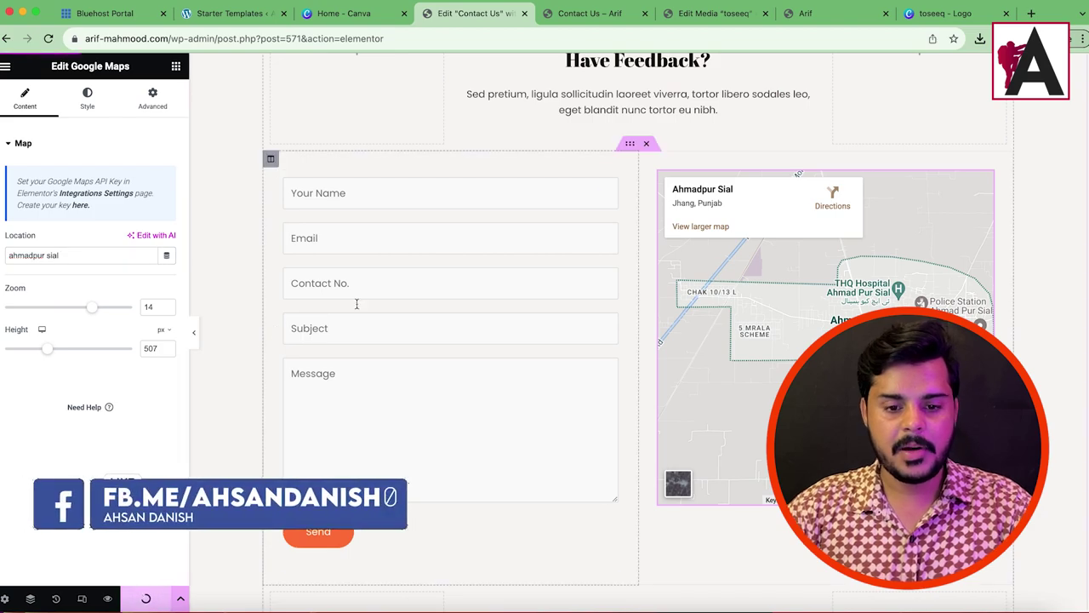
# - Inspect the feedback form's WPForms shortcode, and open Contact Form in the WPForms builder from the WordPress dashboard
pyautogui.click(611, 179)
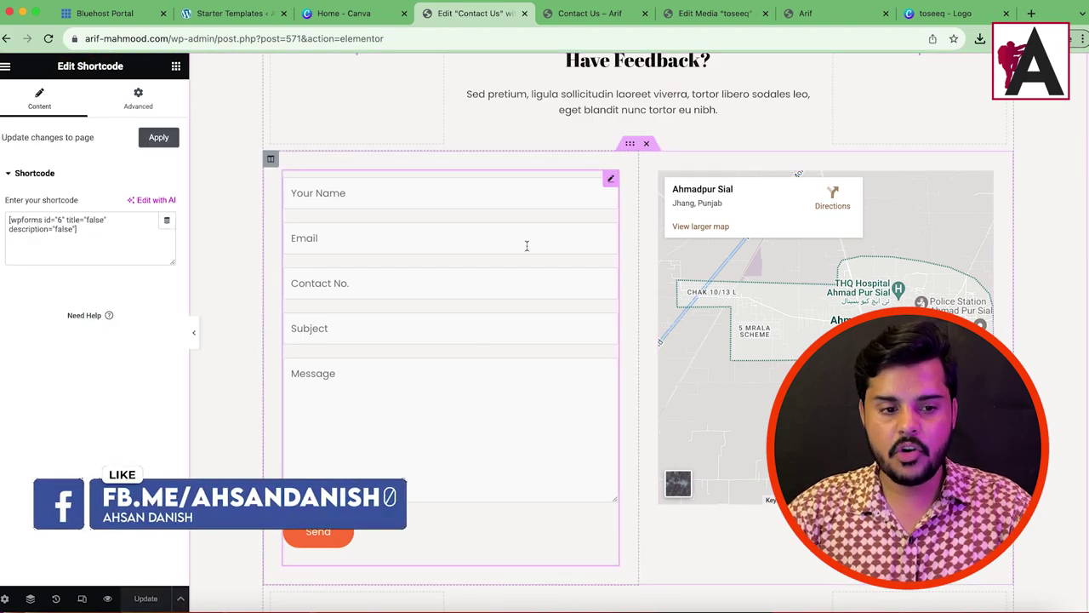
pyautogui.moveTo(85, 232); pyautogui.dragTo(3, 220)
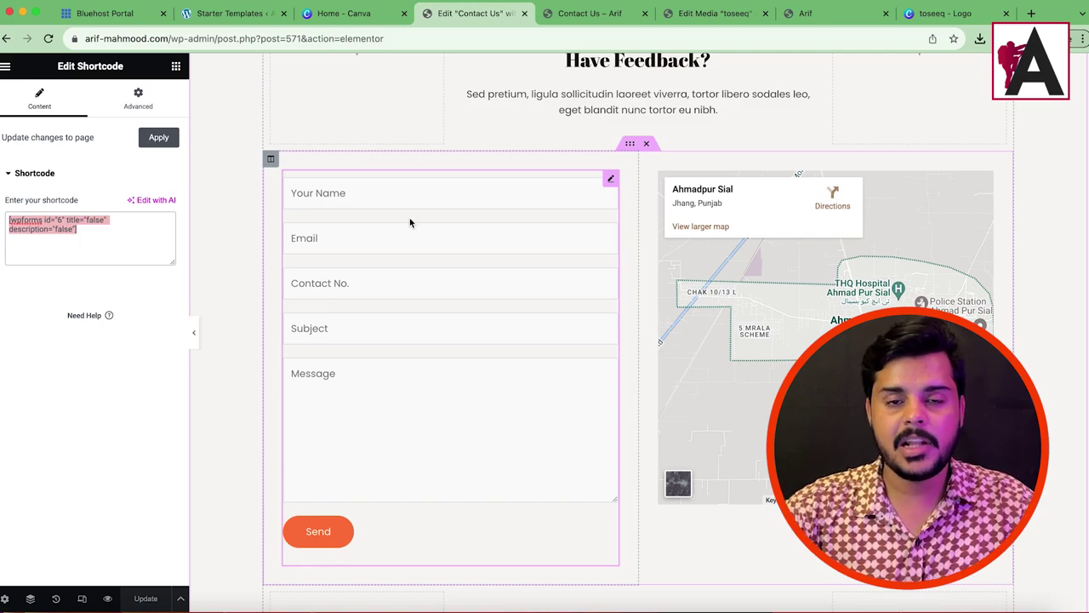
pyautogui.click(547, 12)
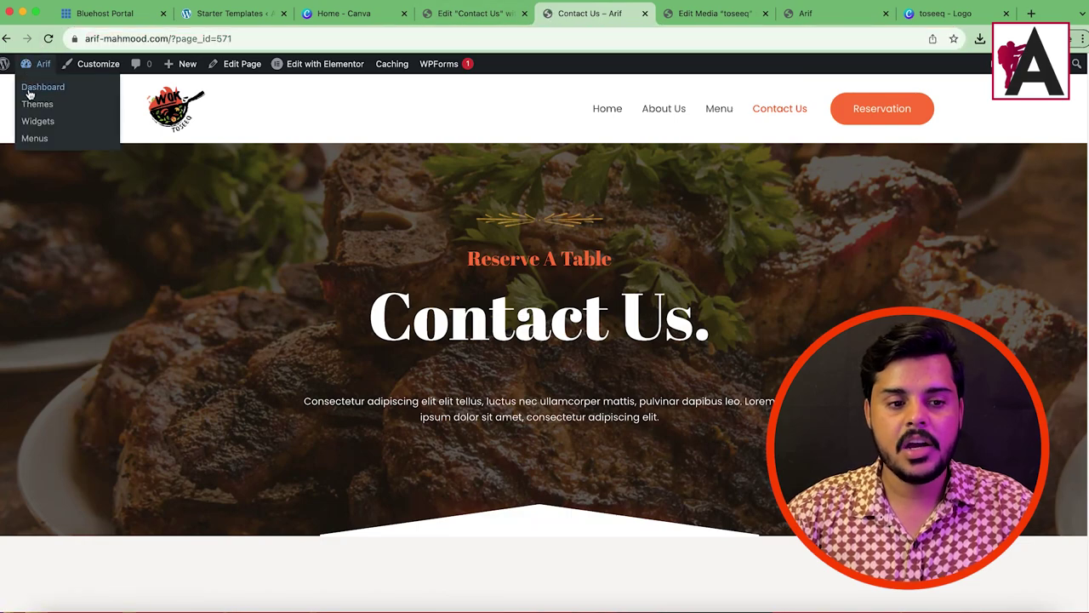
pyautogui.click(29, 86)
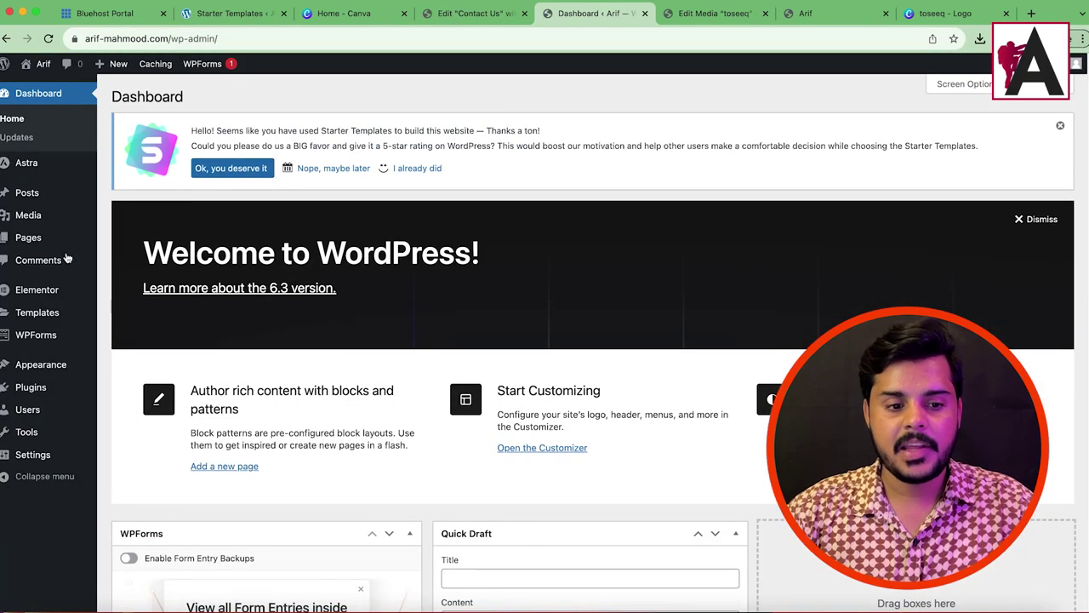
pyautogui.click(47, 341)
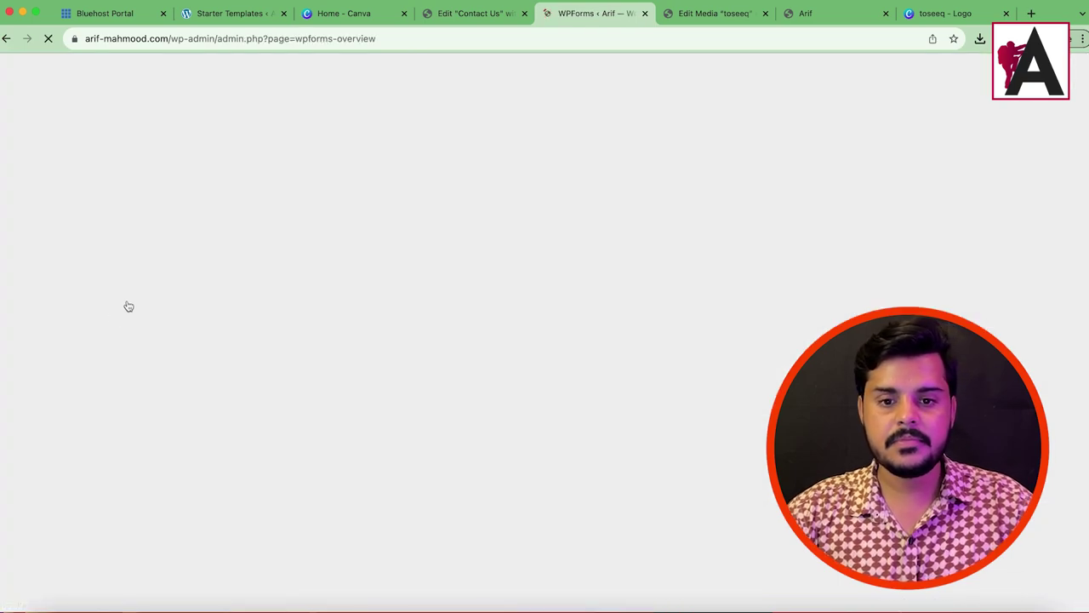
pyautogui.scroll(-2, 168, 207)
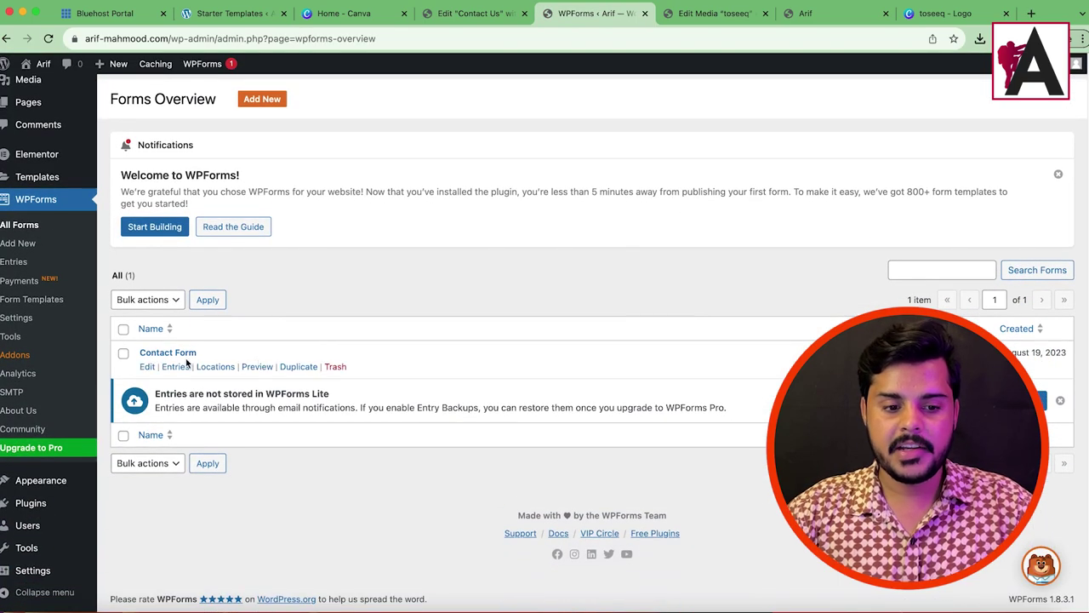
pyautogui.click(150, 366)
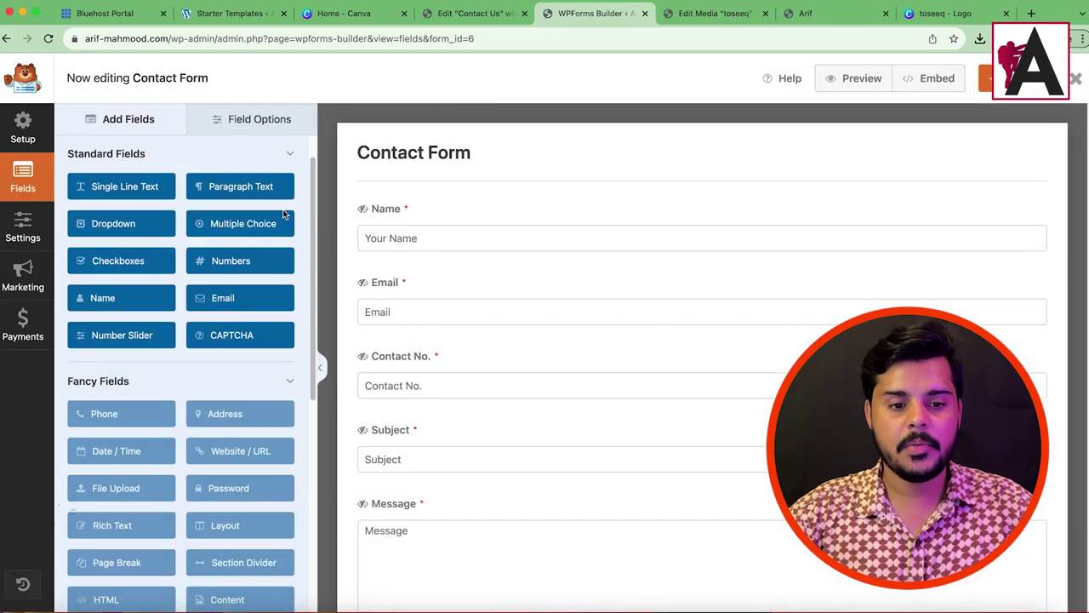
# - Open Contact Form's notification settings and select the Send To Email Address value of the default notification
pyautogui.click(28, 228)
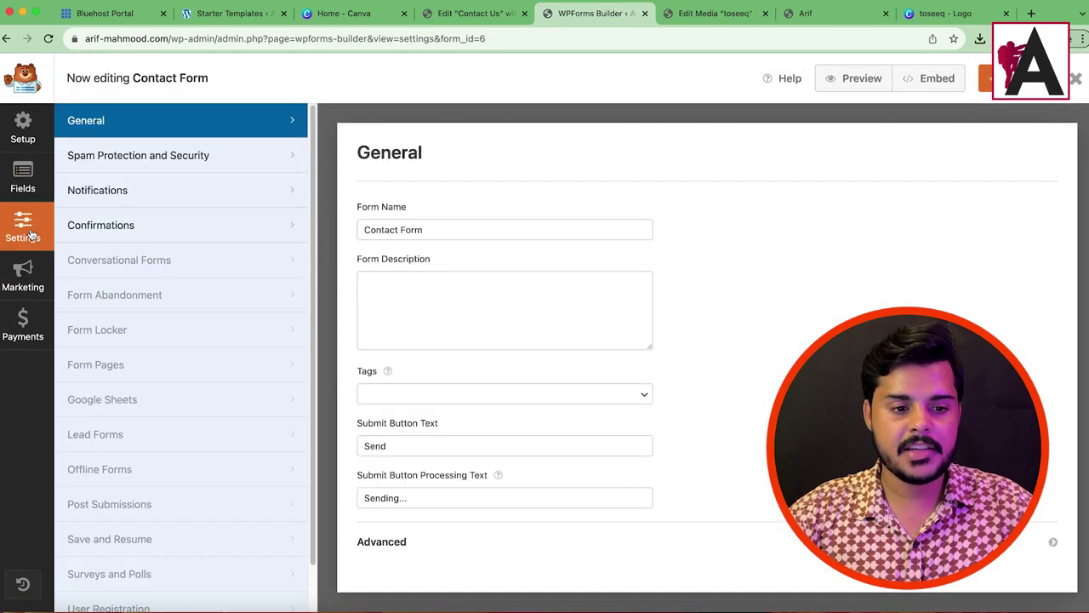
pyautogui.click(182, 219)
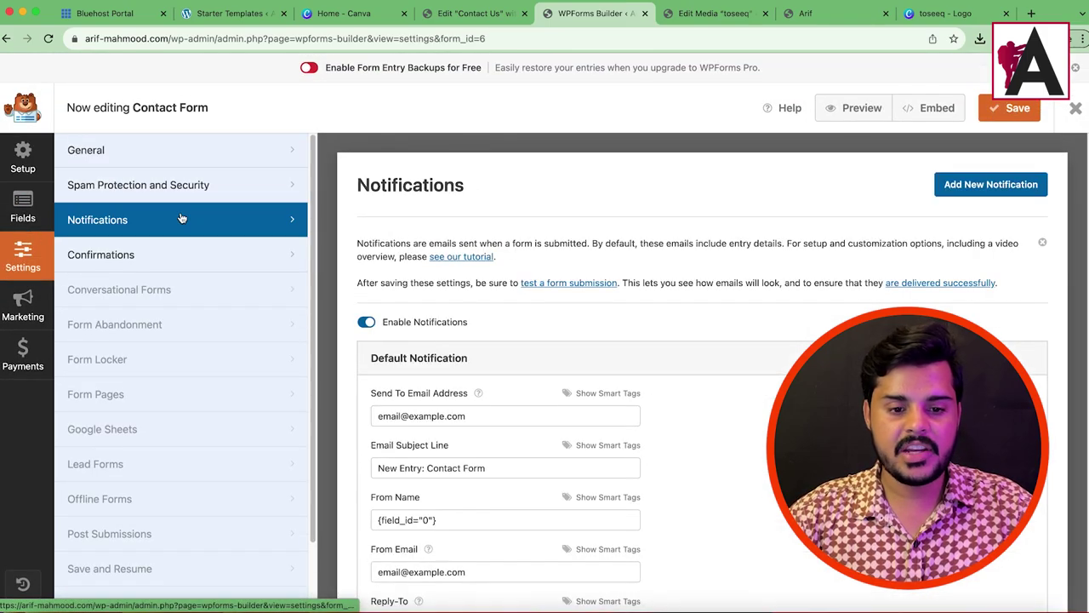
pyautogui.scroll(-3, 605, 364)
pyautogui.moveTo(468, 314); pyautogui.dragTo(362, 315)
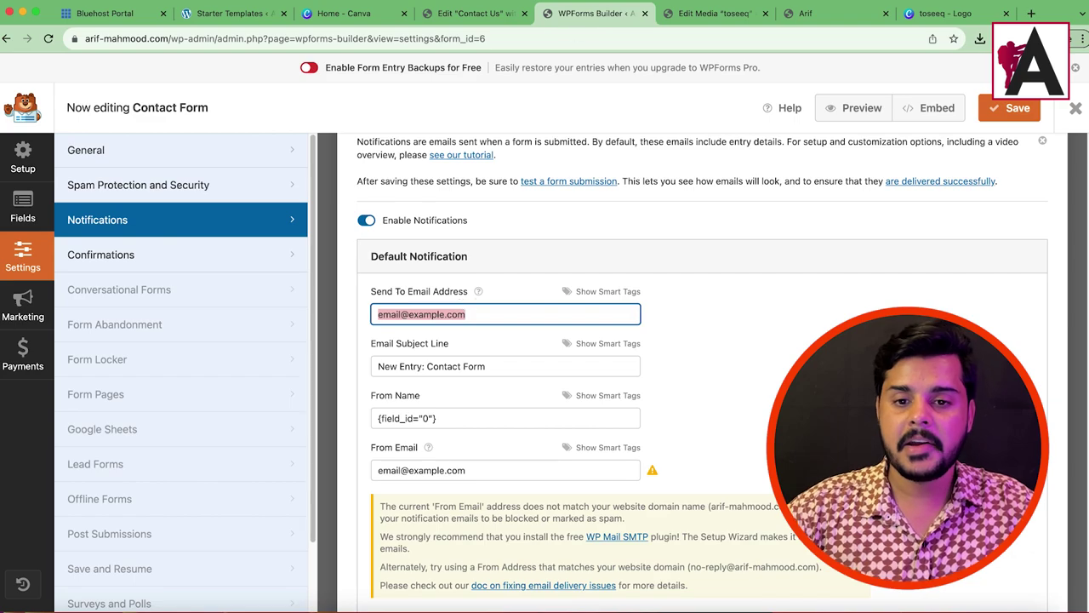
# - Leave the Contact Us page editor and reopen the live home page from the site's root address
pyautogui.click(481, 12)
pyautogui.moveTo(170, 38); pyautogui.dragTo(537, 60)
pyautogui.press('BackSpace')
pyautogui.press('Return')
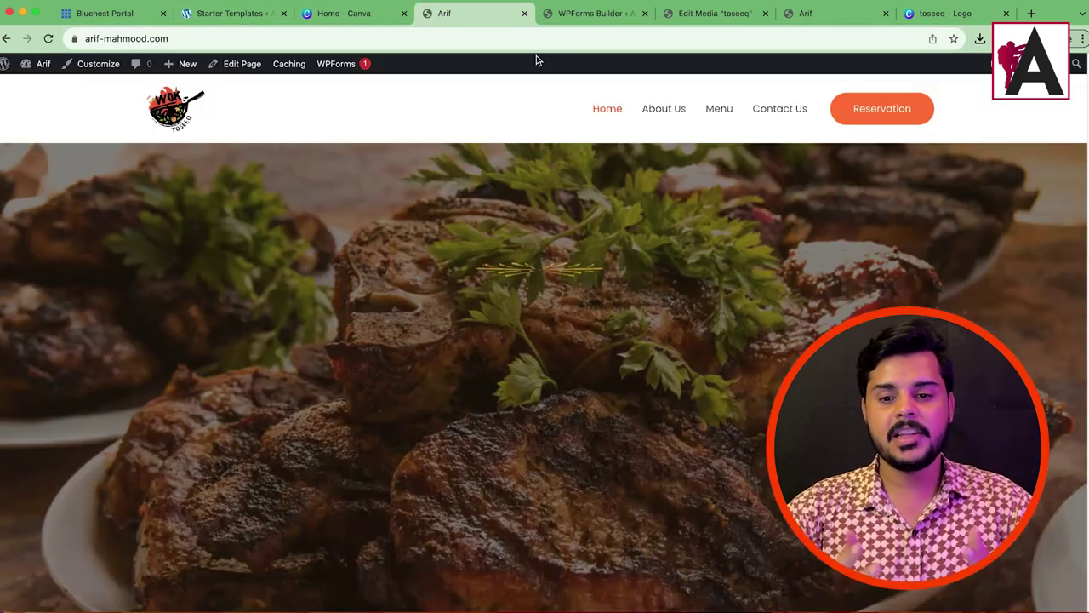